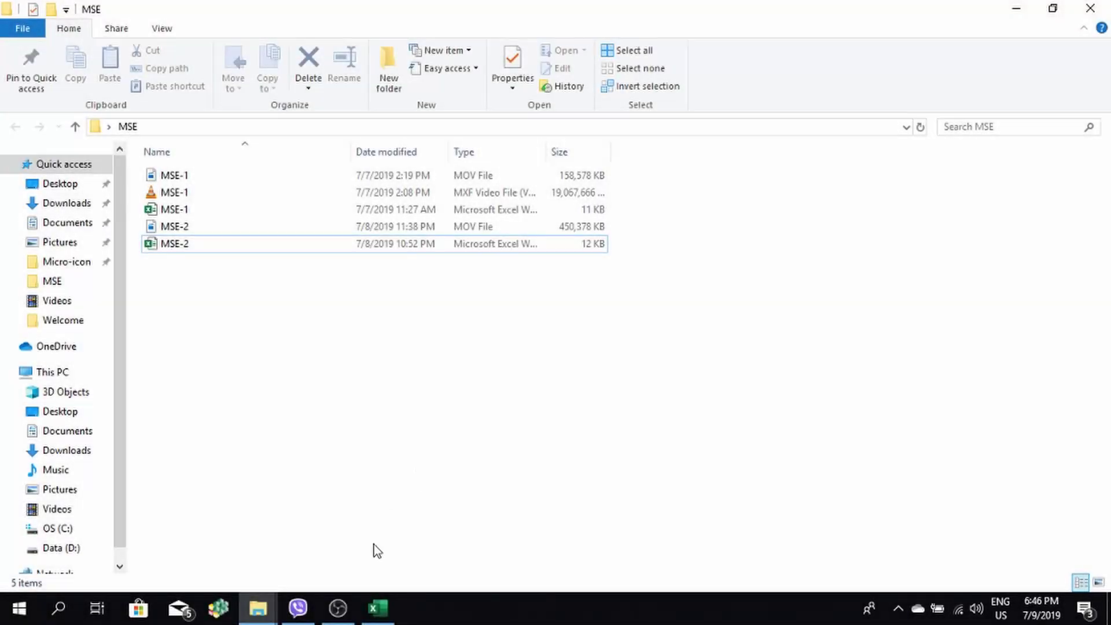
# Bring the MSE-2 invoice workbook forward and scroll through the whole invoice sheet
pyautogui.click(382, 608)
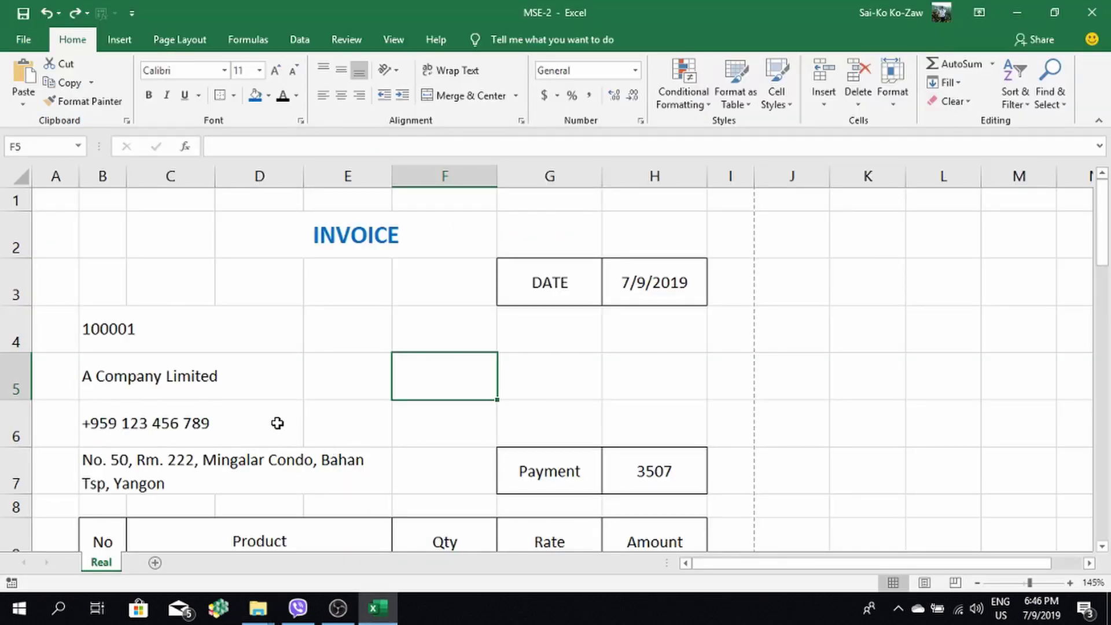
pyautogui.scroll(-1, 299, 309)
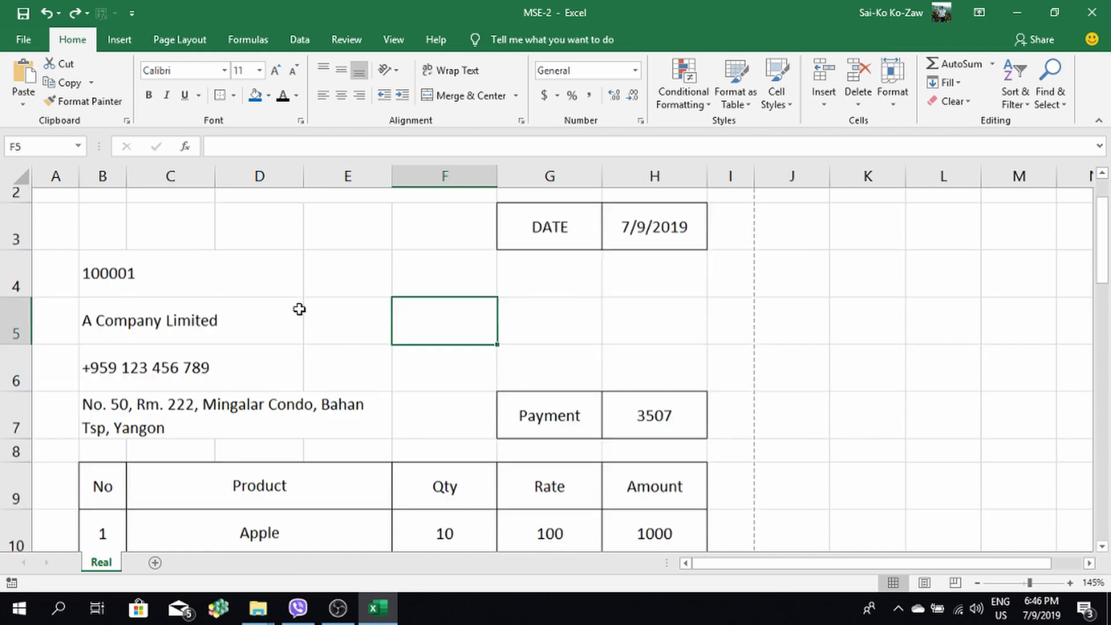
pyautogui.scroll(1, 298, 310)
pyautogui.keyDown('ctrl'); pyautogui.scroll(-3, 275, 320); pyautogui.keyUp('ctrl')
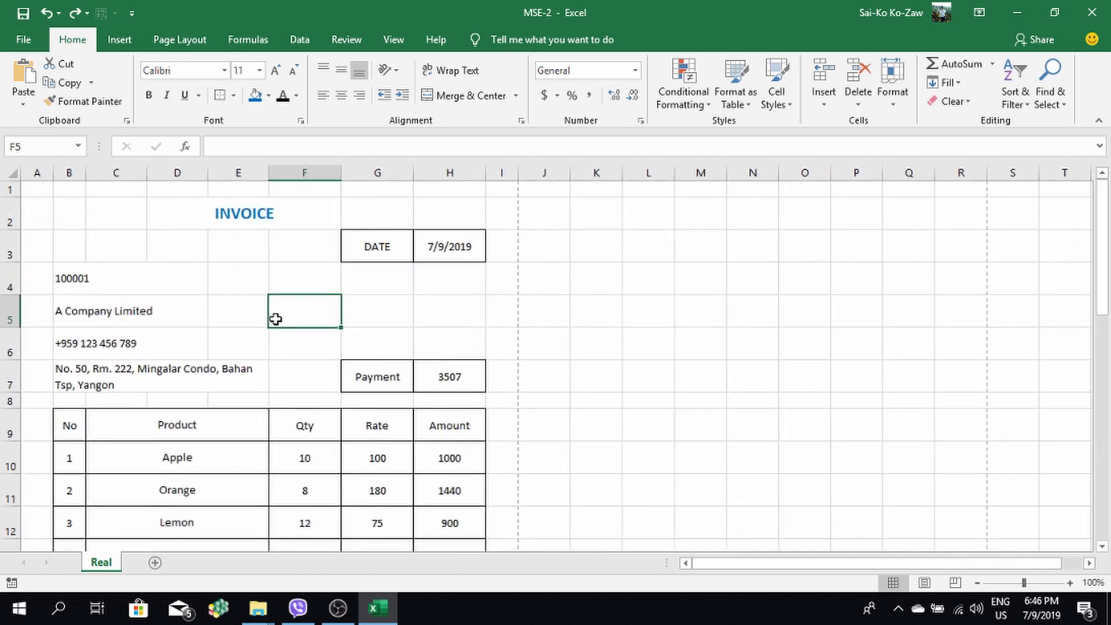
pyautogui.keyDown('ctrl'); pyautogui.scroll(-1, 273, 315); pyautogui.keyUp('ctrl')
pyautogui.keyDown('ctrl'); pyautogui.scroll(-1, 243, 347); pyautogui.keyUp('ctrl')
pyautogui.scroll(-3, 231, 364)
pyautogui.scroll(-2, 210, 472)
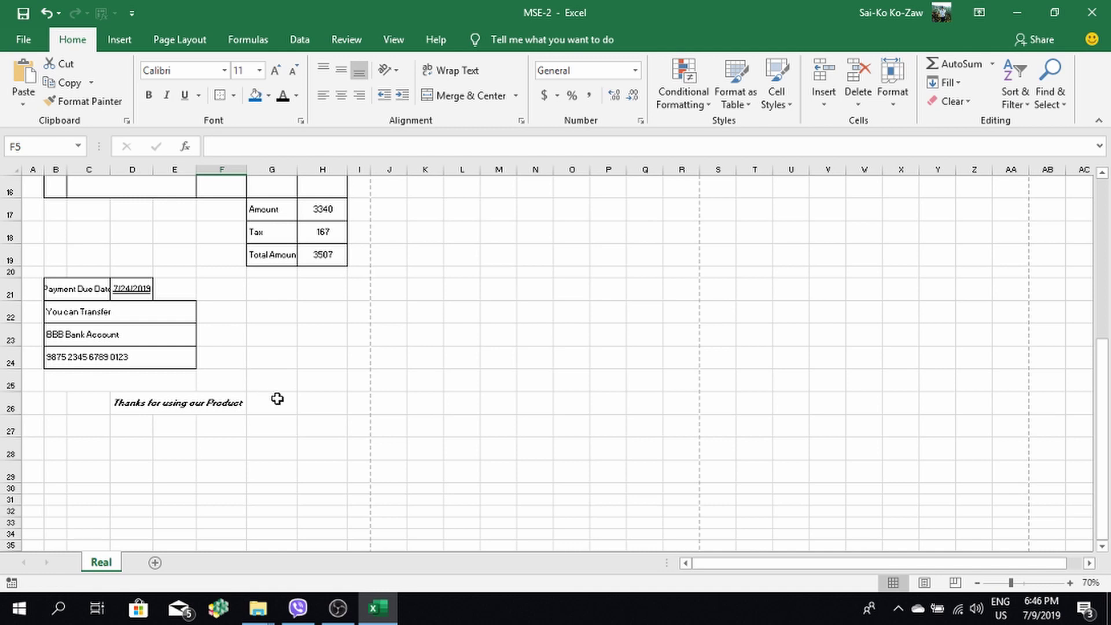
pyautogui.keyDown('ctrl'); pyautogui.scroll(1, 237, 395); pyautogui.keyUp('ctrl')
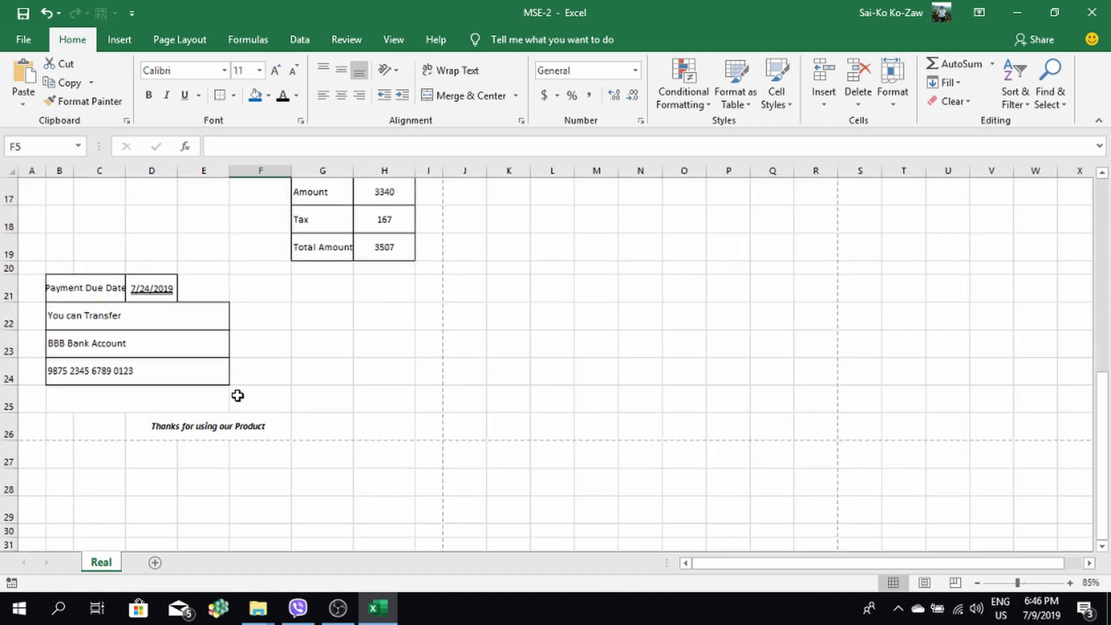
pyautogui.scroll(4, 237, 395)
pyautogui.scroll(1, 237, 396)
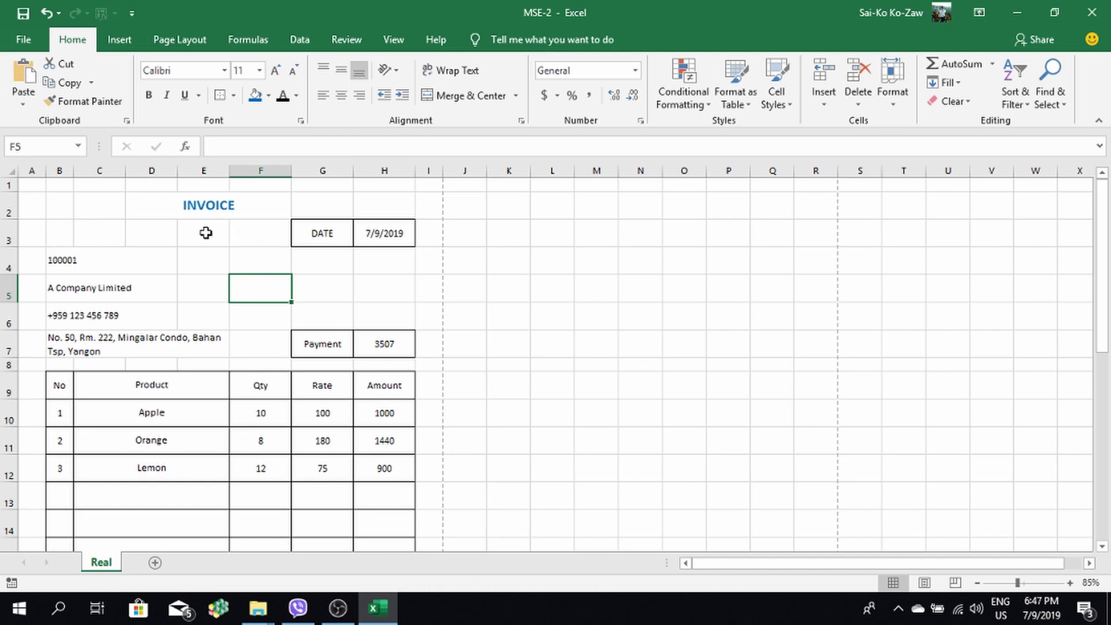
pyautogui.scroll(3, 155, 211)
# Toggle bold off and back on for the INVOICE title
pyautogui.click(279, 239)
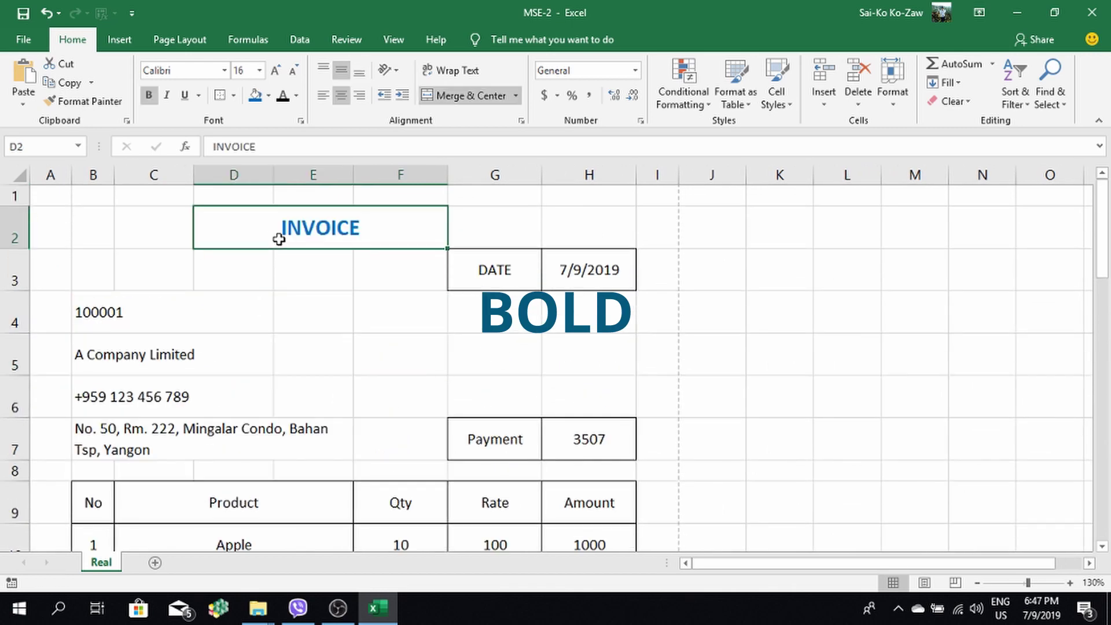
pyautogui.click(149, 104)
pyautogui.click(300, 311)
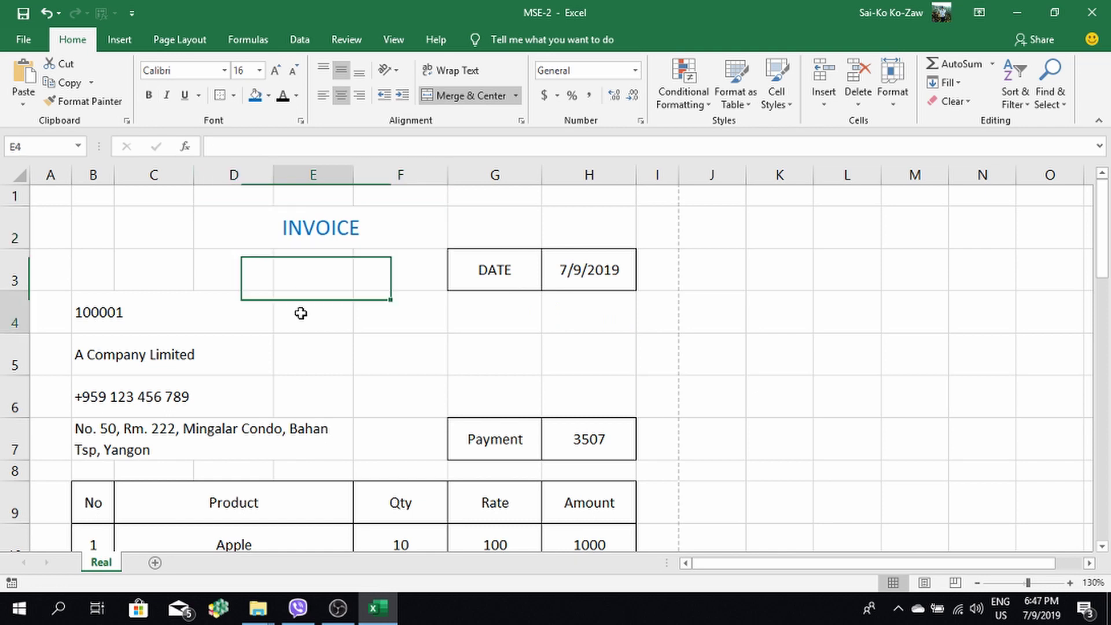
pyautogui.click(292, 237)
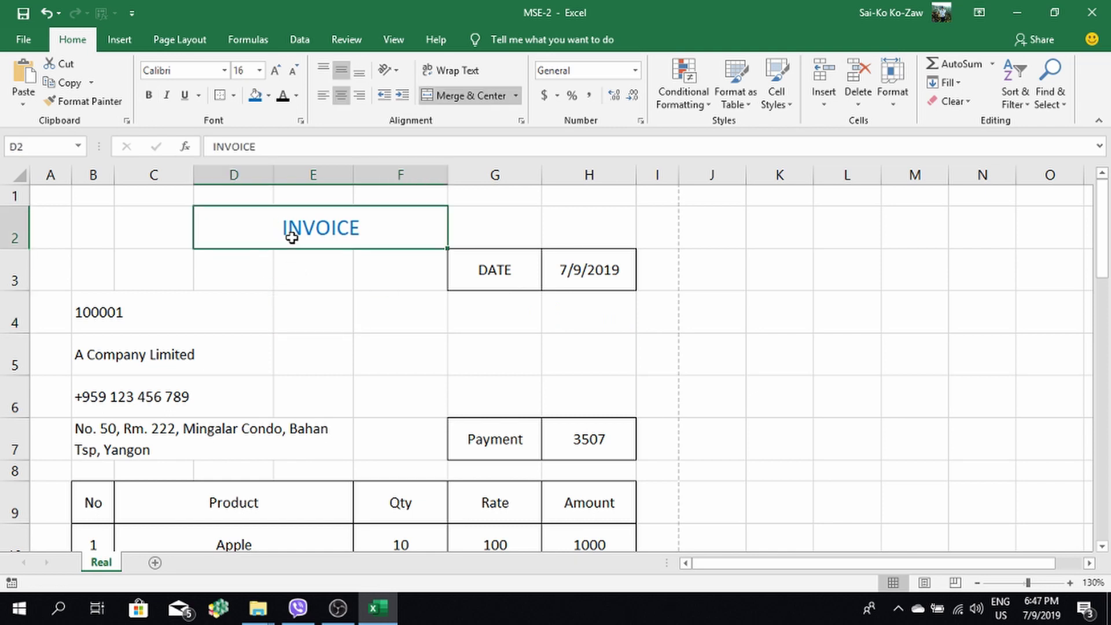
pyautogui.click(148, 101)
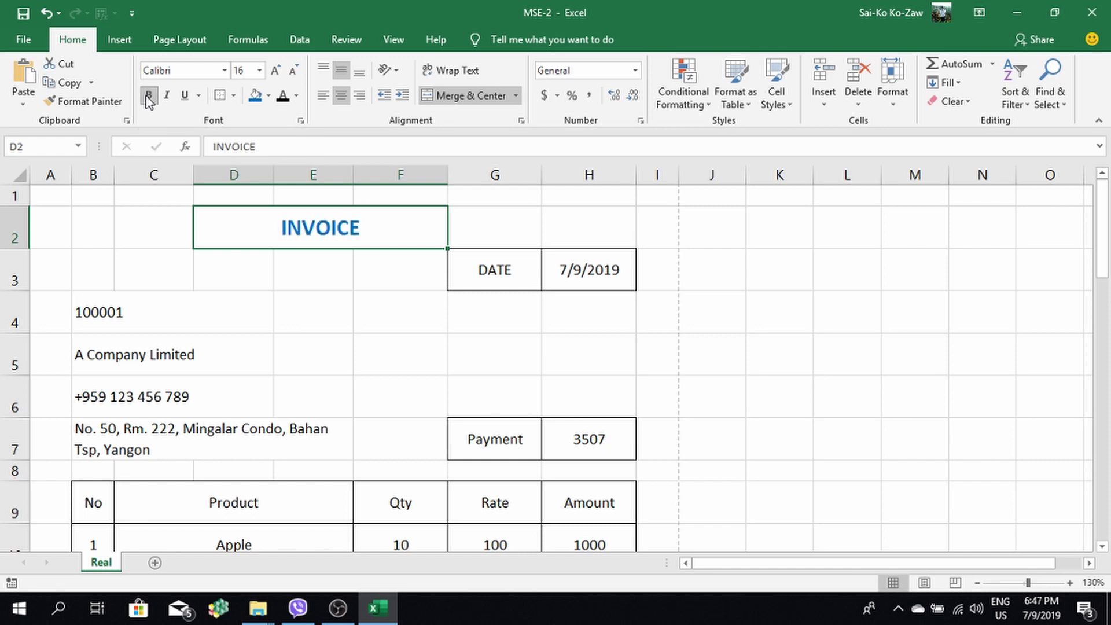
# Remove all borders from the DATE label and its 7/9/2019 value in G3:H3
pyautogui.click(486, 271)
pyautogui.click(582, 264)
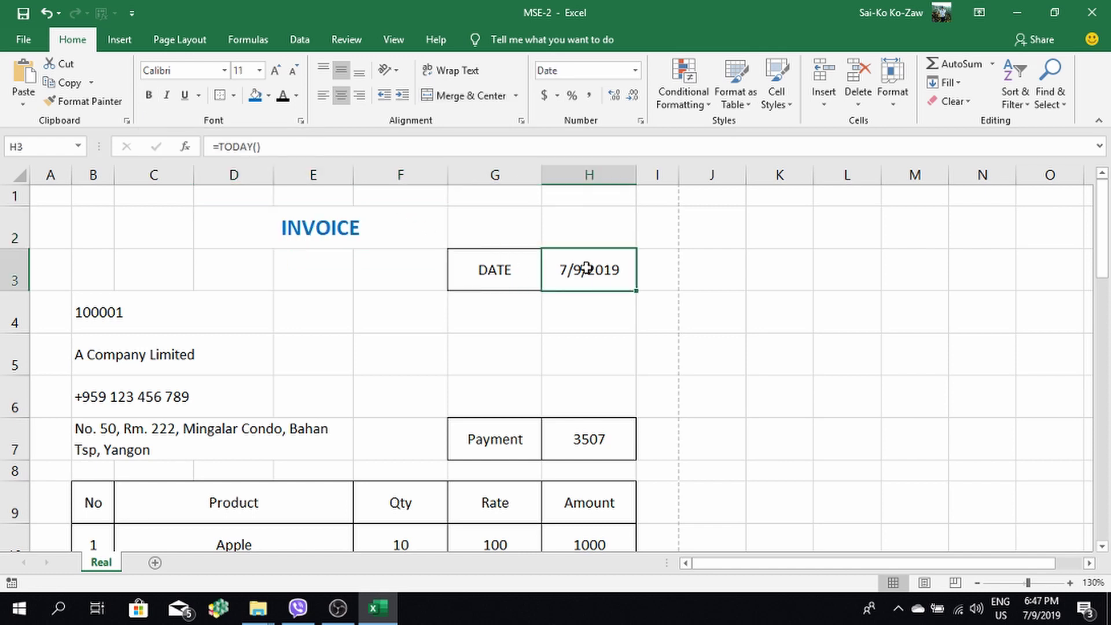
pyautogui.moveTo(467, 255); pyautogui.dragTo(567, 258)
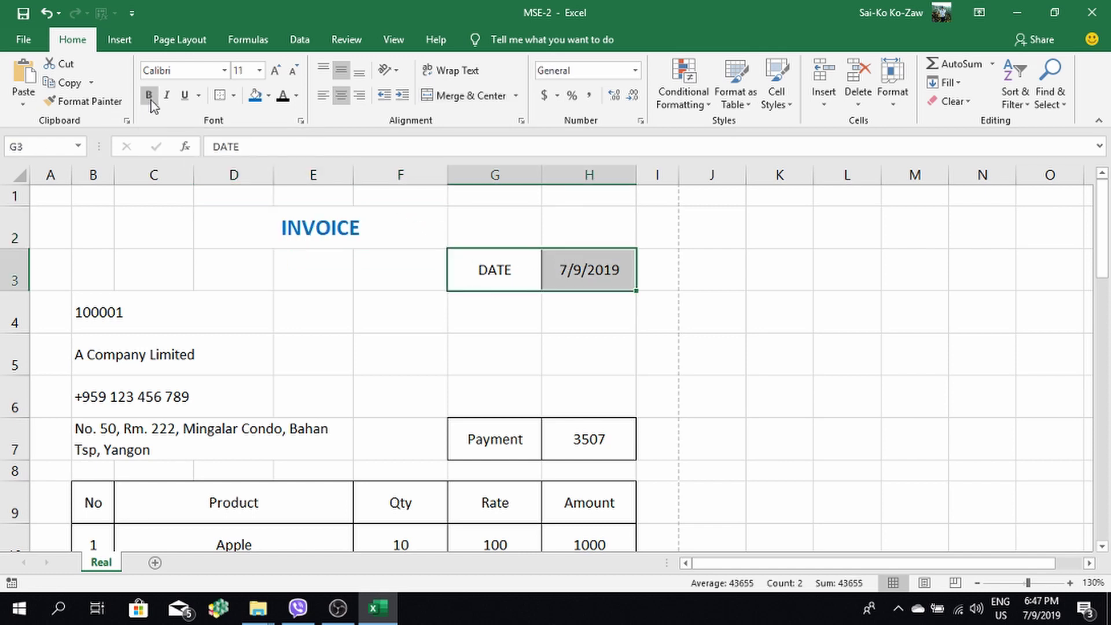
pyautogui.click(234, 96)
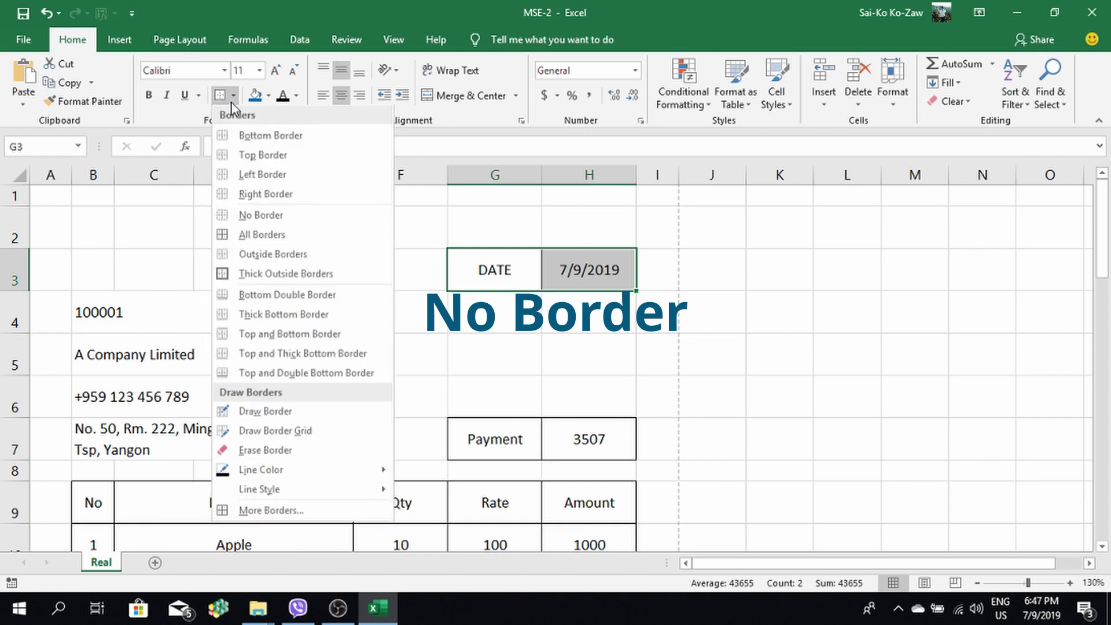
pyautogui.click(245, 224)
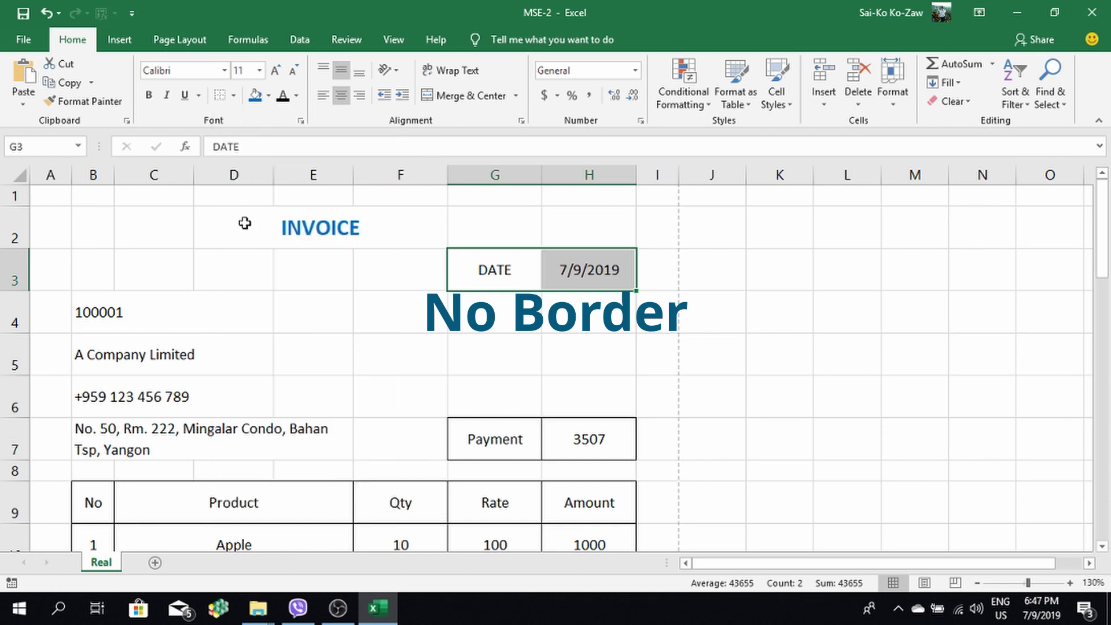
pyautogui.click(409, 322)
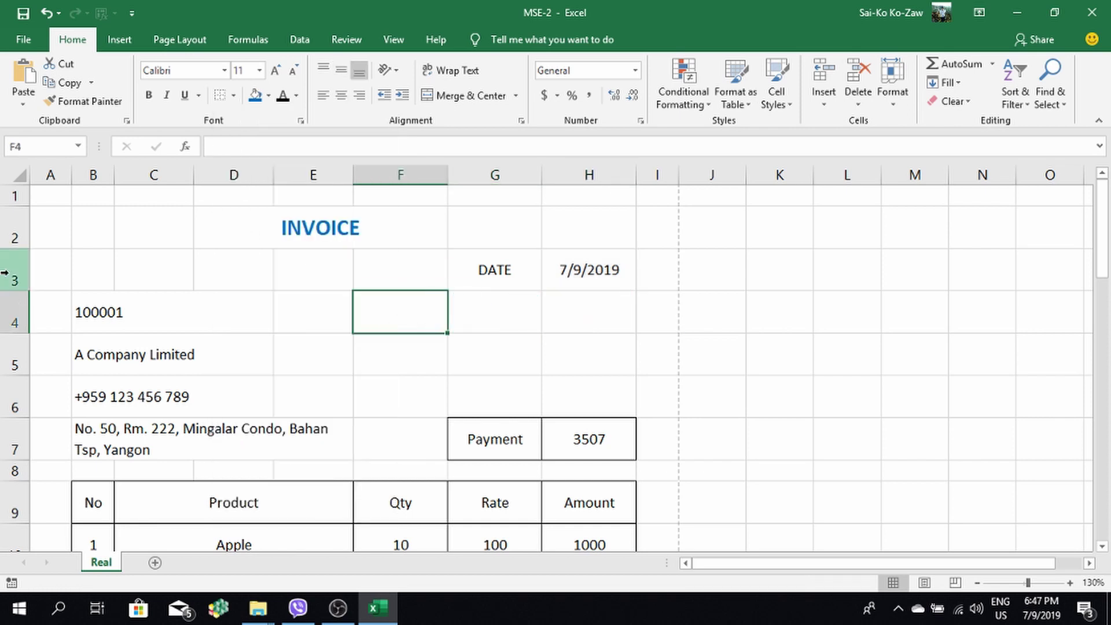
# Set rows 3 through 6 of the invoice header to a row height of 20
pyautogui.click(5, 272)
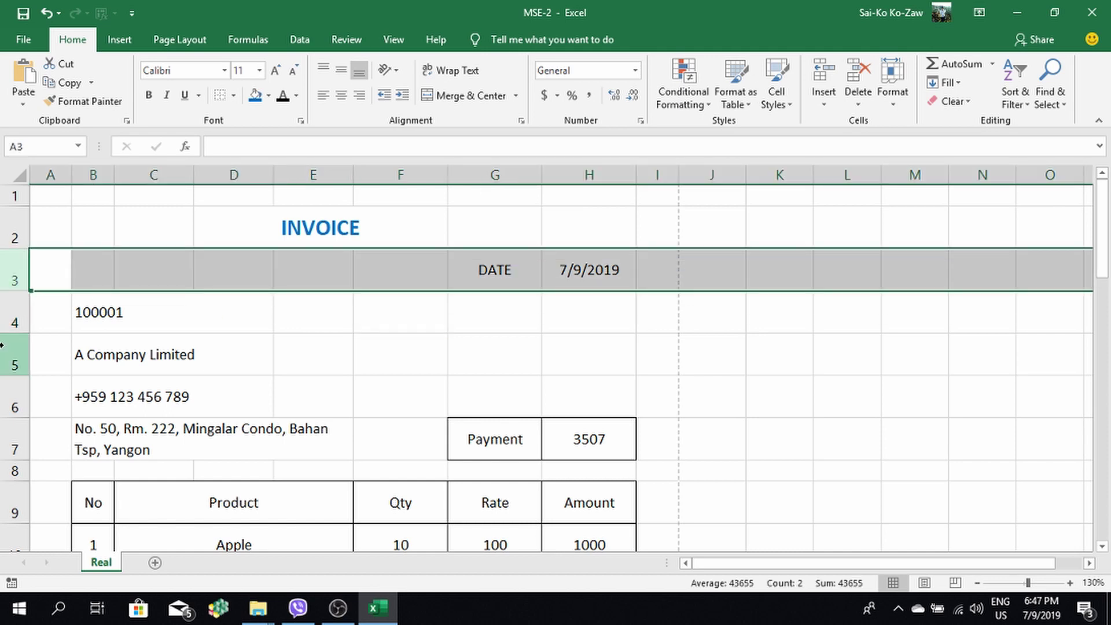
pyautogui.click(9, 312)
pyautogui.click(10, 342)
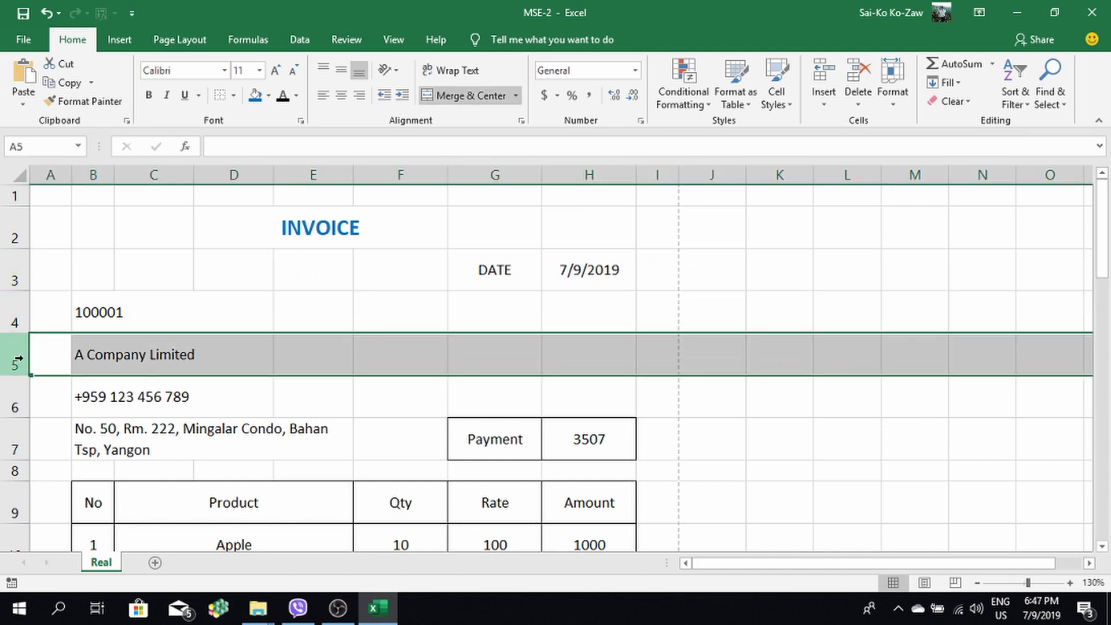
pyautogui.click(14, 394)
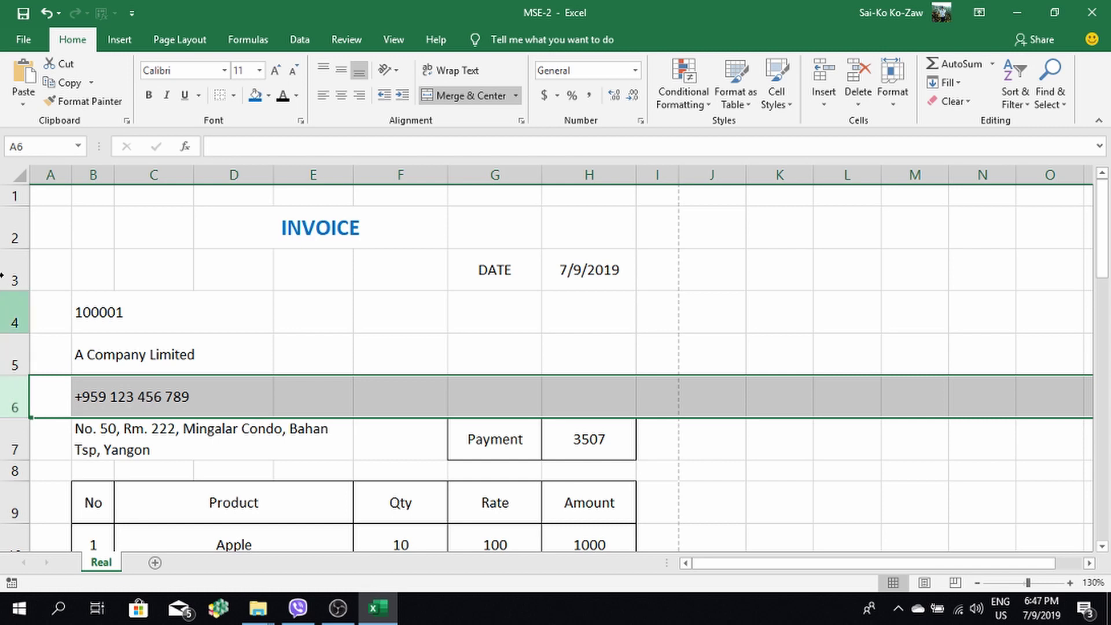
pyautogui.moveTo(3, 276); pyautogui.dragTo(7, 386)
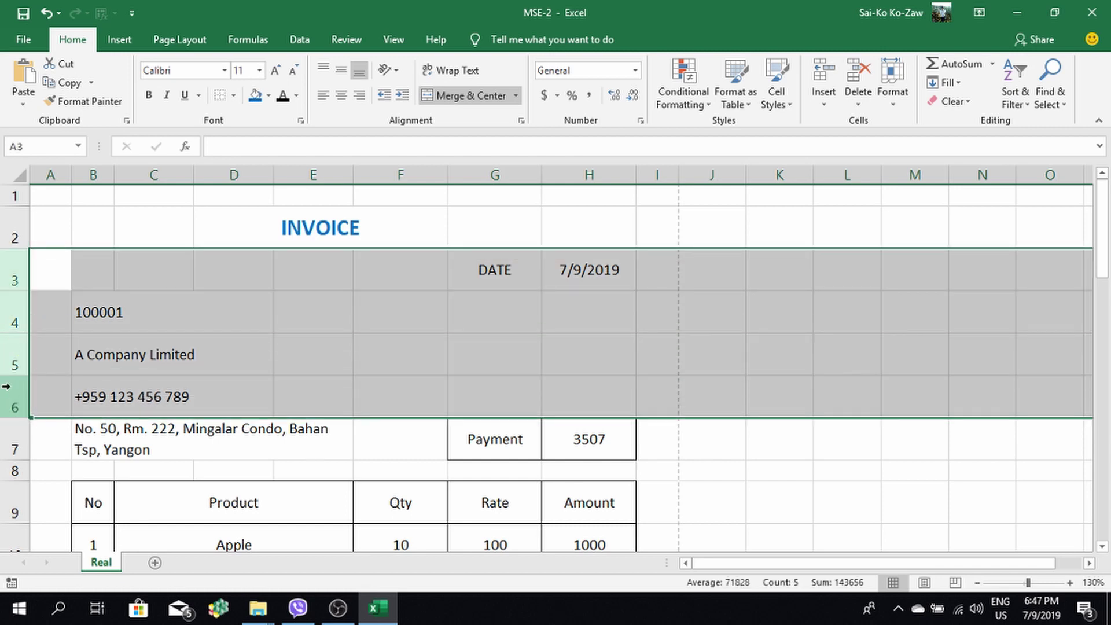
pyautogui.rightClick(7, 387)
pyautogui.click(50, 333)
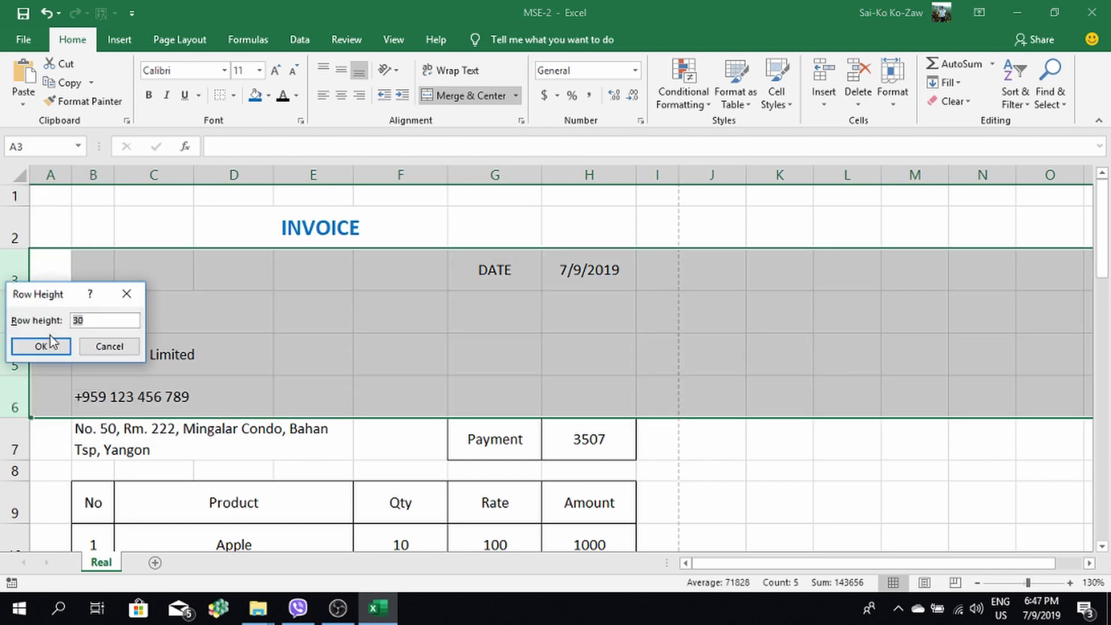
pyautogui.write('0')
pyautogui.click(54, 353)
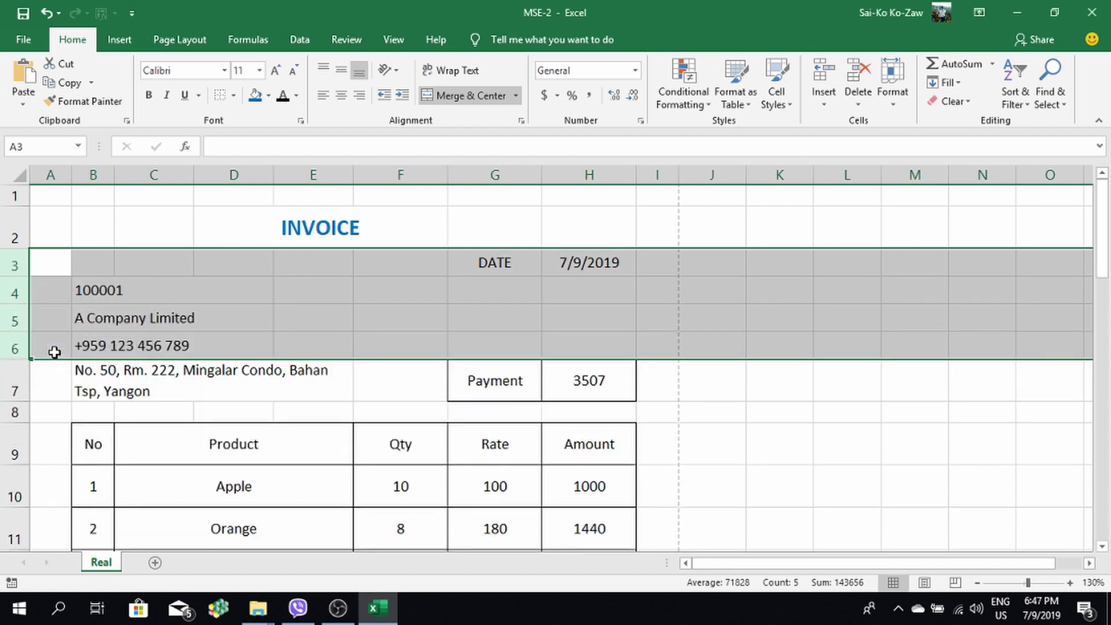
pyautogui.click(464, 288)
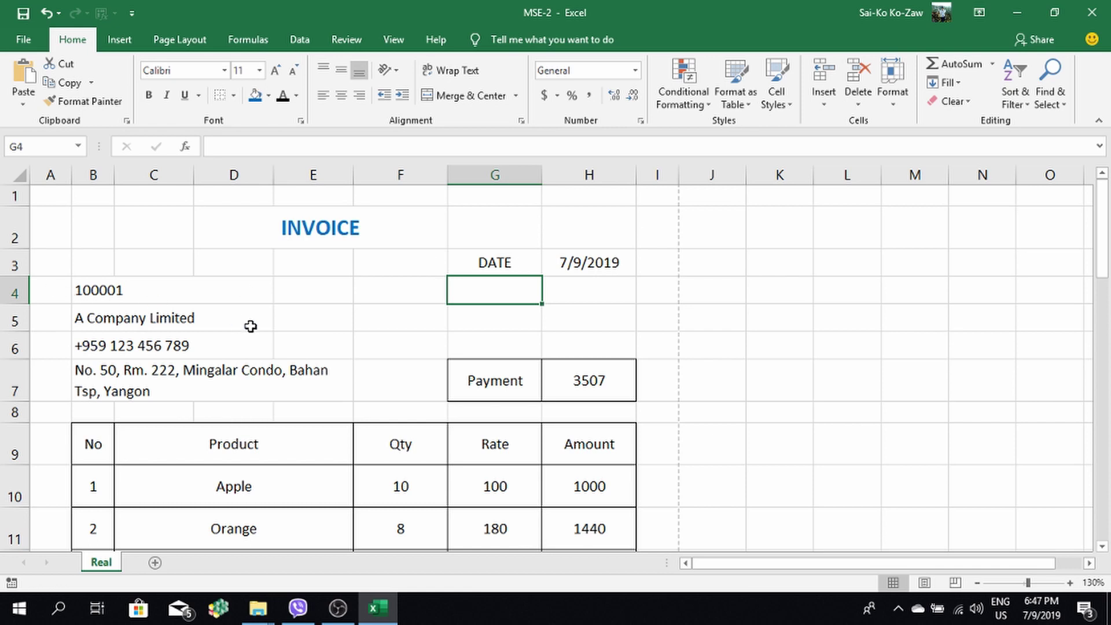
# Unmerge the previously merged customer number cells
pyautogui.scroll(-1, 250, 326)
pyautogui.scroll(-2, 250, 326)
pyautogui.scroll(3, 201, 298)
pyautogui.click(106, 290)
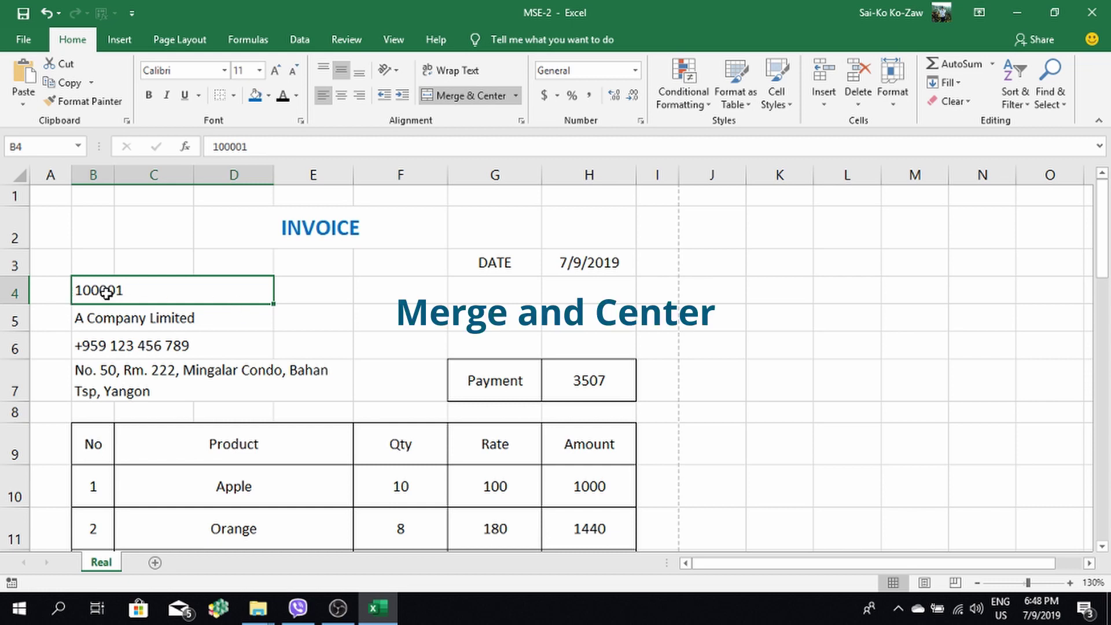
pyautogui.click(81, 260)
pyautogui.click(137, 258)
pyautogui.click(214, 260)
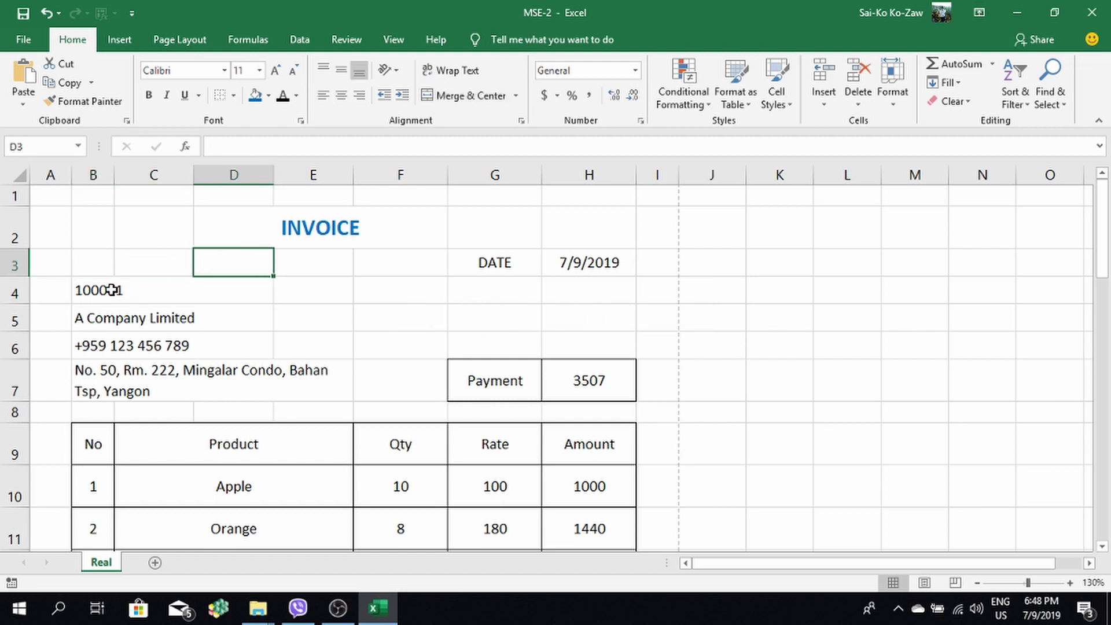
pyautogui.click(112, 290)
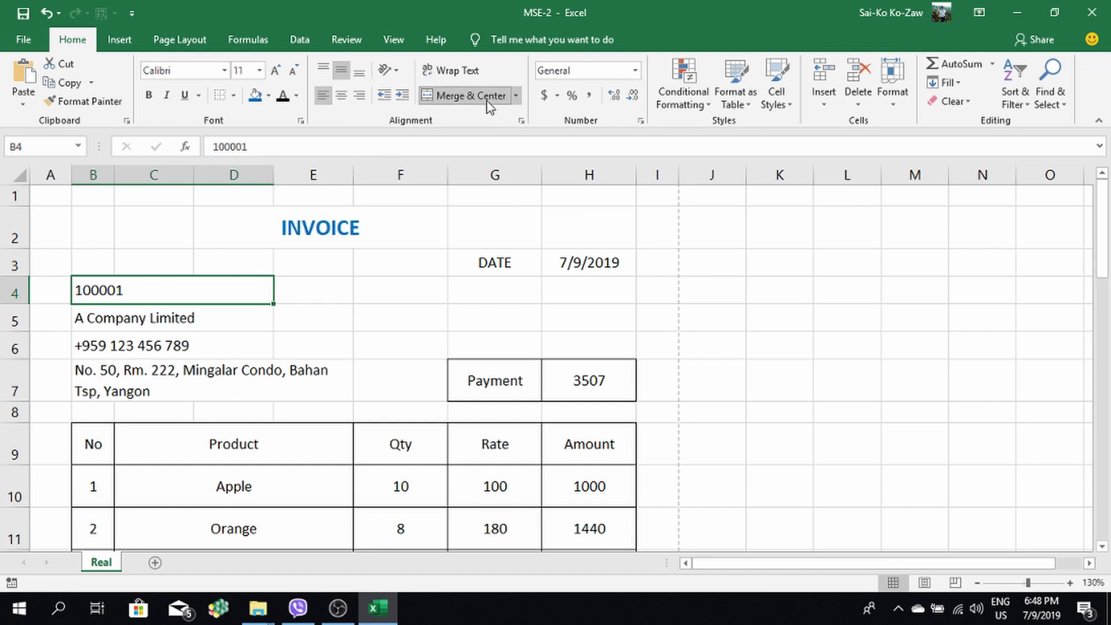
pyautogui.click(517, 97)
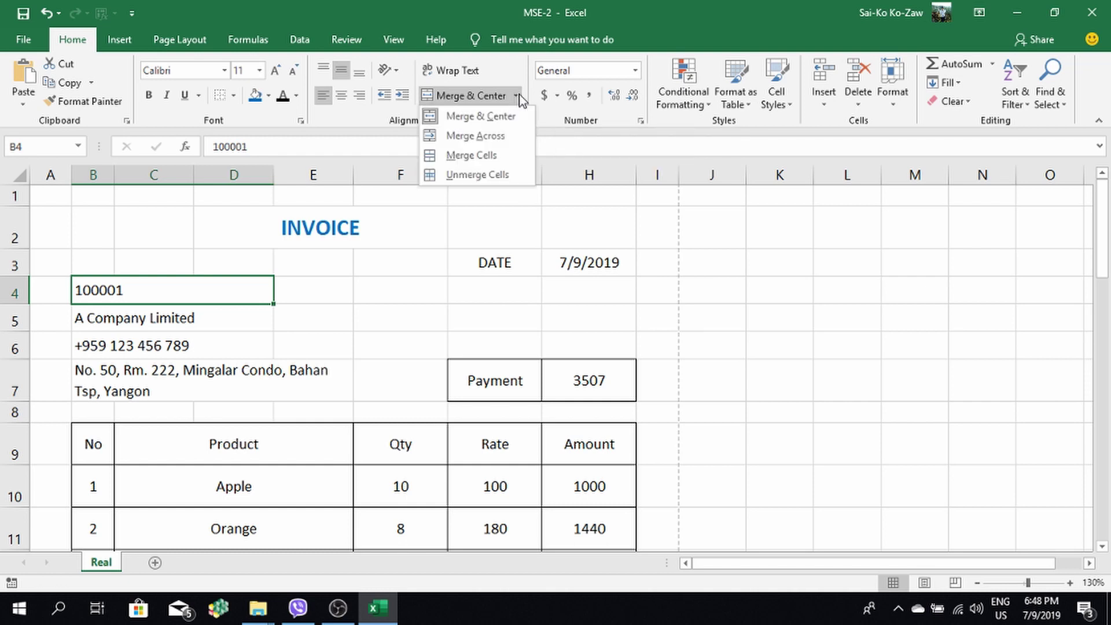
pyautogui.click(478, 174)
# Merge B4:D4 so invoice number 100001 shows fully, and left-align it
pyautogui.click(241, 329)
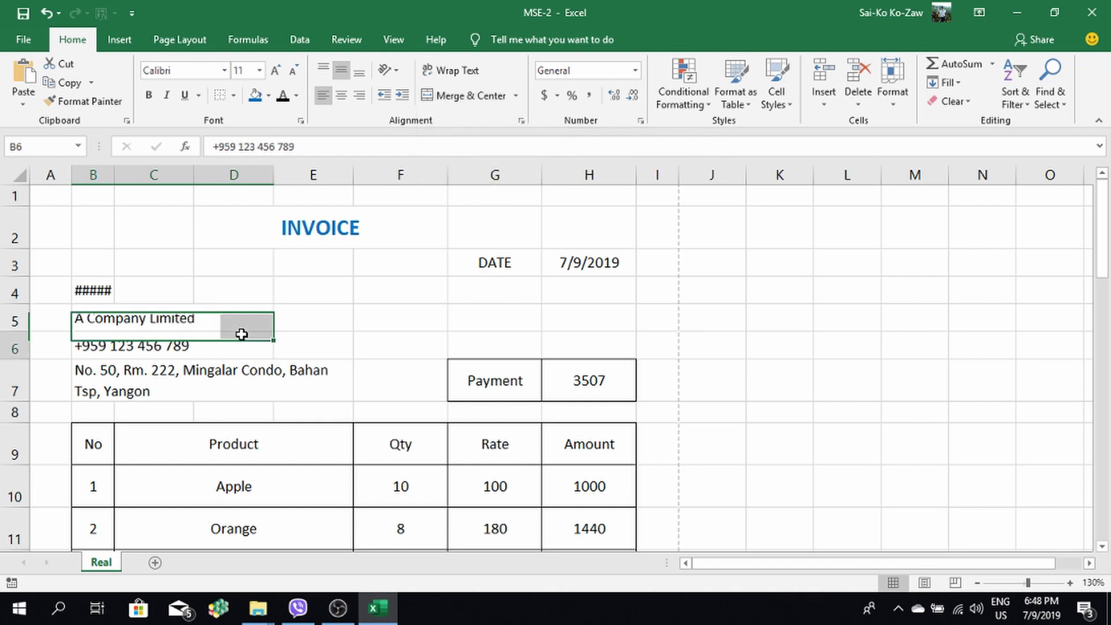
pyautogui.click(227, 343)
pyautogui.click(92, 286)
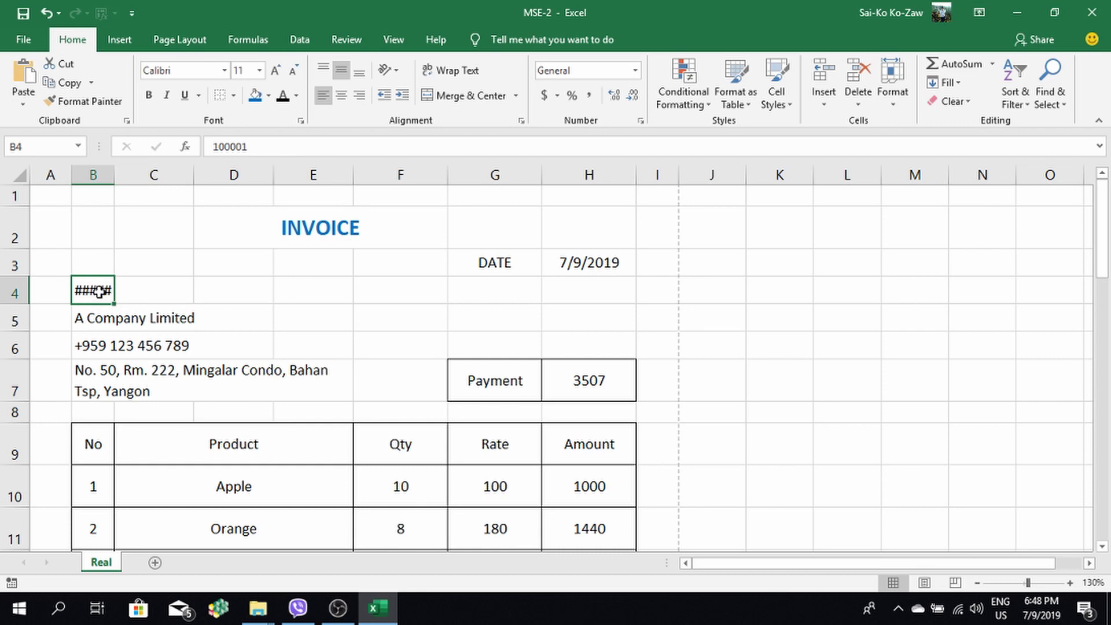
pyautogui.moveTo(99, 291); pyautogui.dragTo(226, 291)
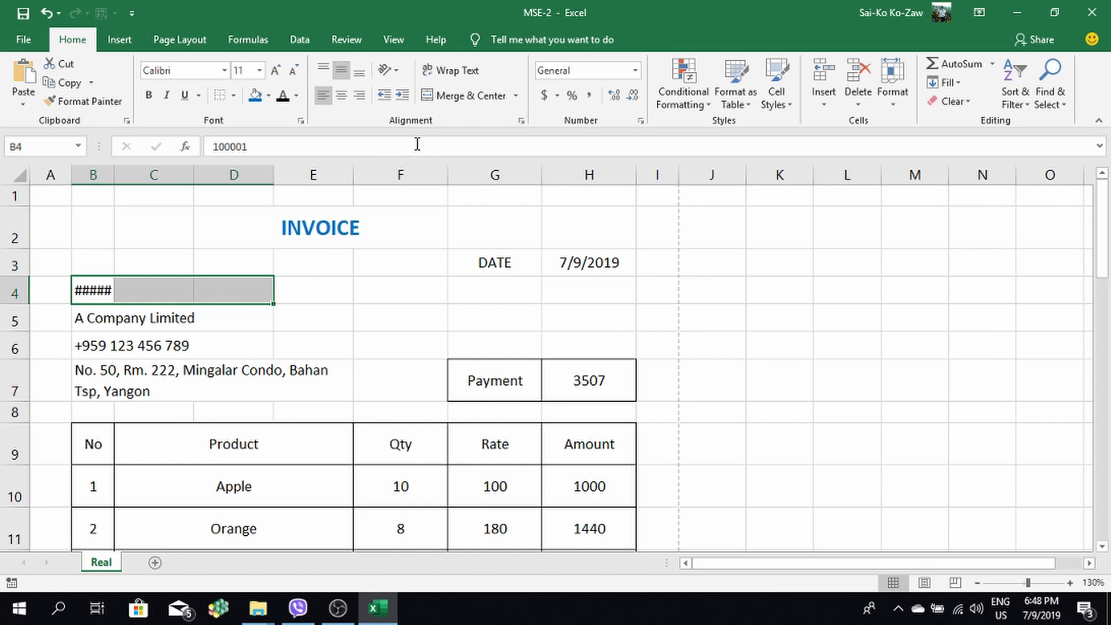
pyautogui.click(449, 97)
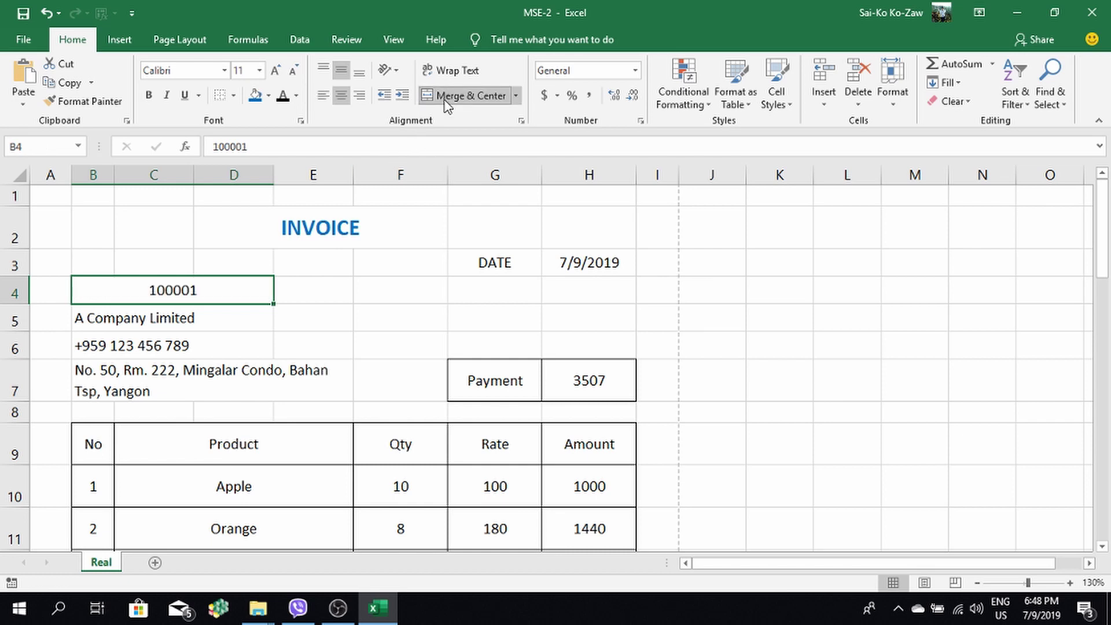
pyautogui.click(301, 307)
pyautogui.click(212, 298)
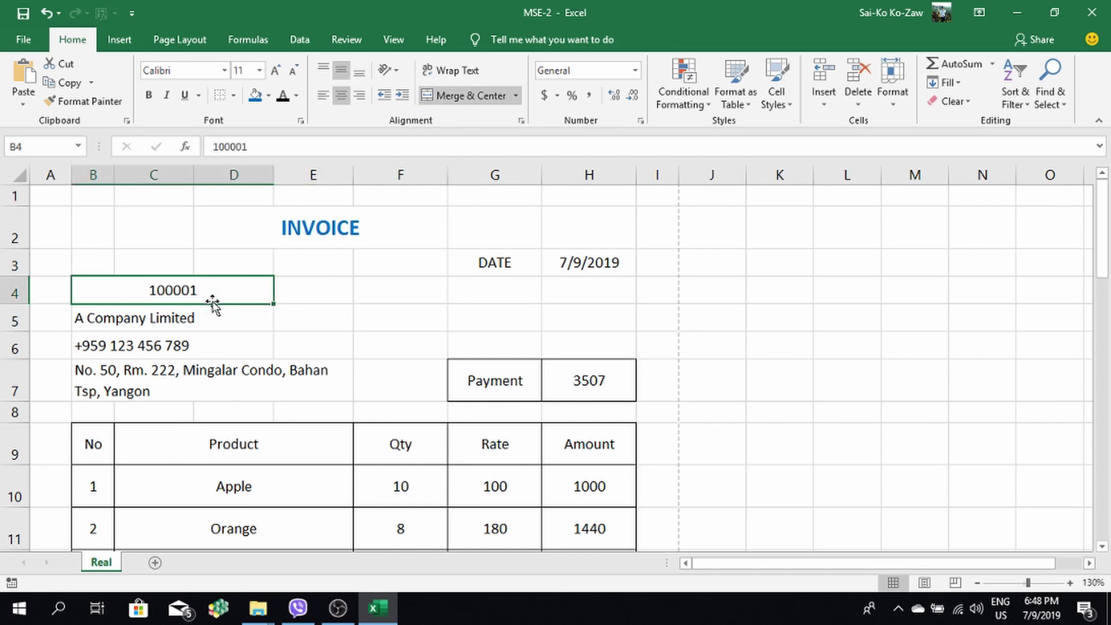
pyautogui.click(319, 98)
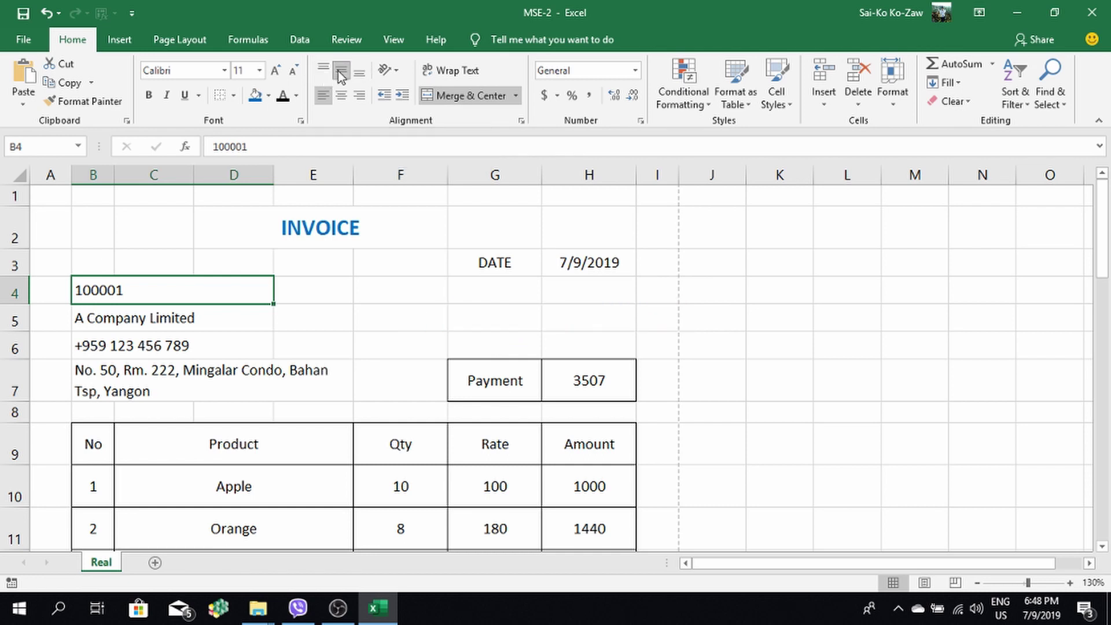
# Vertically centre the invoice number 100001 in its merged cell
pyautogui.click(338, 71)
pyautogui.click(338, 71)
pyautogui.click(257, 307)
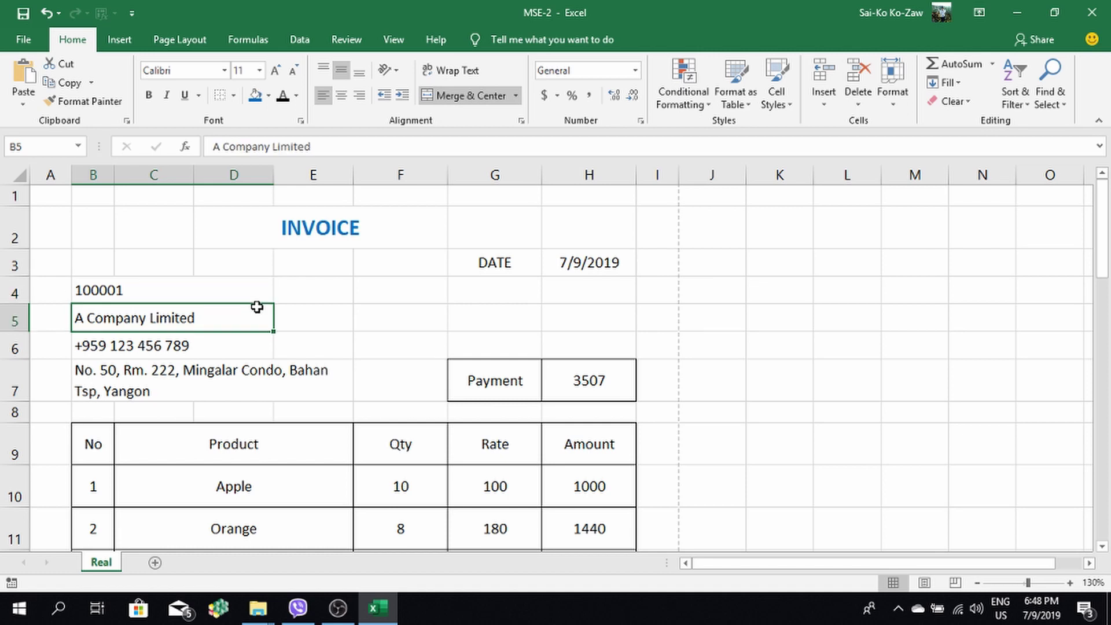
# Toggle wrap text off and back on for address cell B7, leaving it on two lines
pyautogui.scroll(-1, 262, 327)
pyautogui.scroll(-1, 262, 327)
pyautogui.click(215, 300)
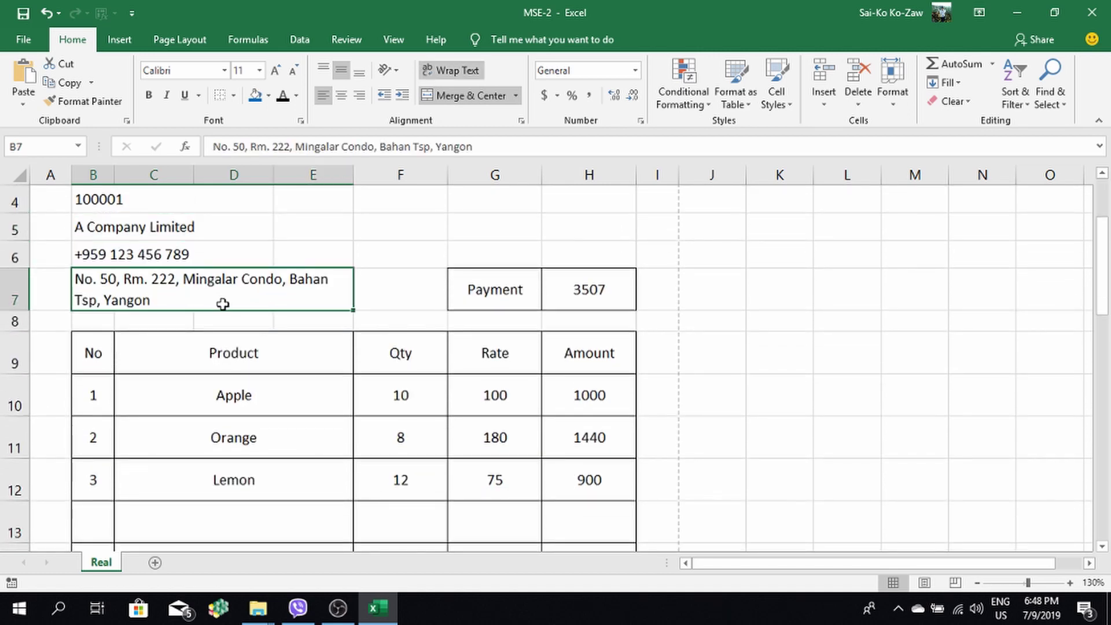
pyautogui.scroll(1, 233, 311)
pyautogui.click(454, 72)
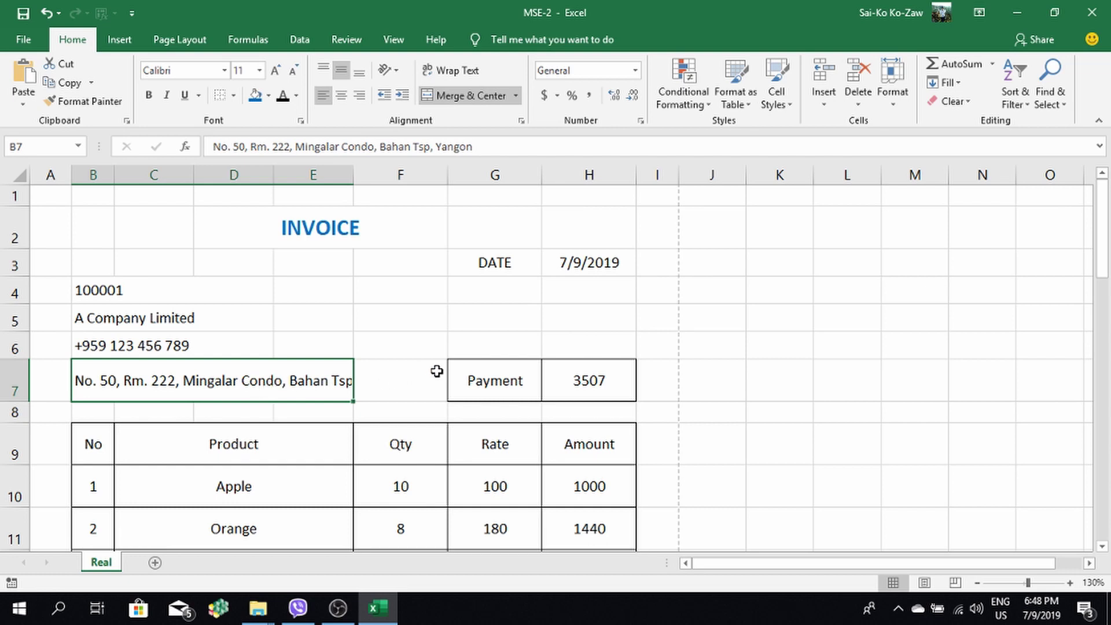
pyautogui.click(418, 375)
pyautogui.click(323, 381)
pyautogui.click(434, 74)
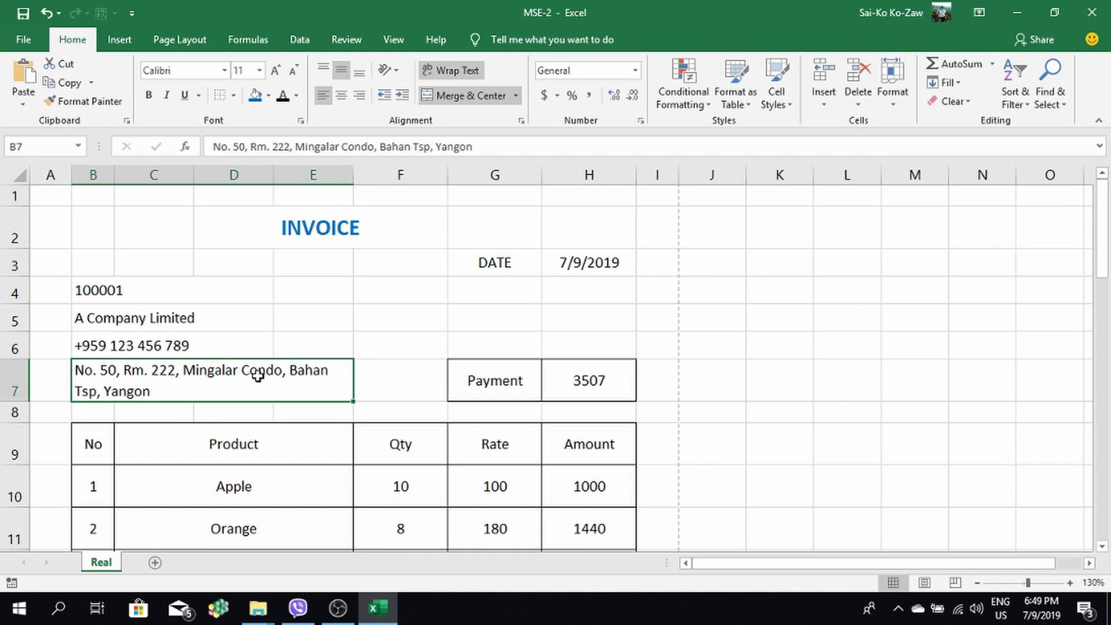
# Remove all borders from the product item cells C10:E16
pyautogui.click(390, 373)
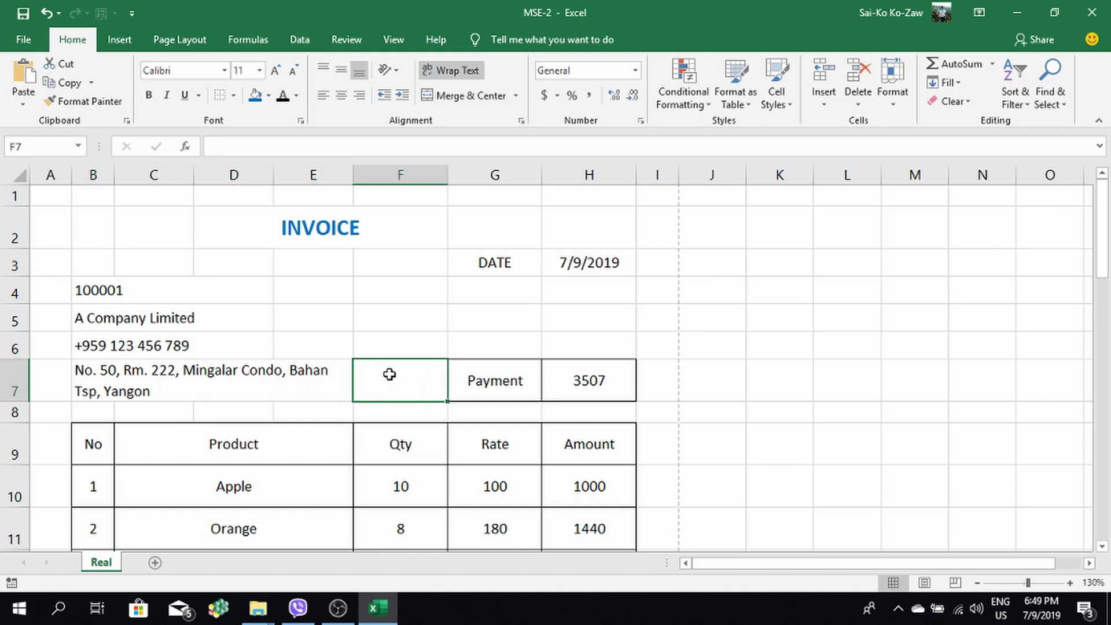
pyautogui.scroll(-1, 389, 373)
pyautogui.scroll(1, 179, 290)
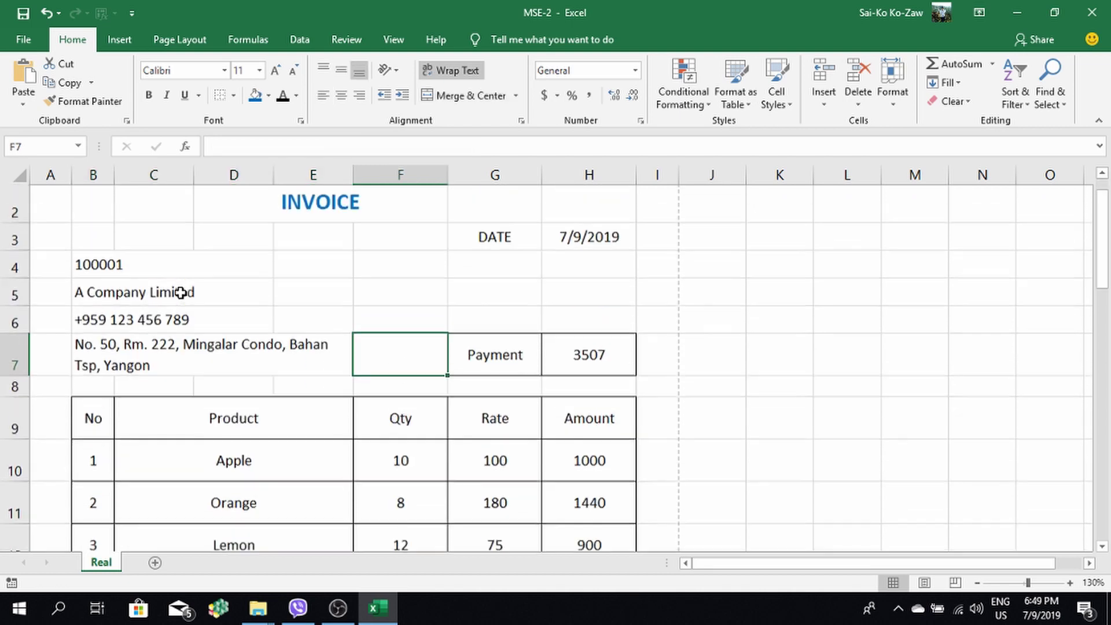
pyautogui.scroll(-2, 179, 290)
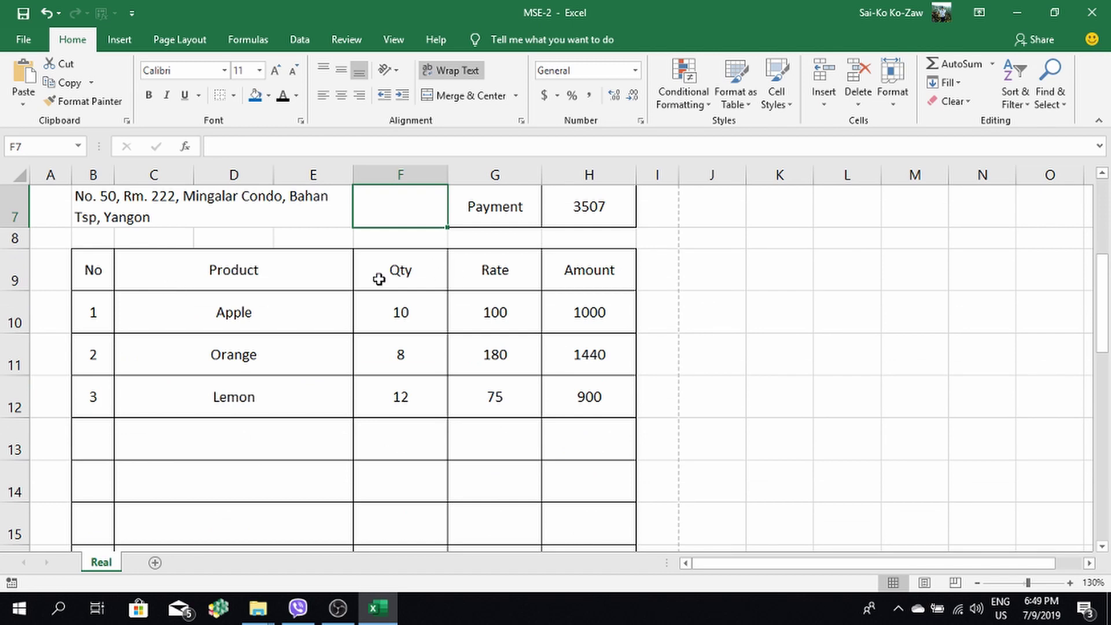
pyautogui.moveTo(81, 258)
pyautogui.mouseDown()
pyautogui.moveTo(563, 538)
pyautogui.moveTo(586, 379)
pyautogui.mouseUp()
pyautogui.scroll(4, 451, 379)
pyautogui.scroll(-1, 317, 391)
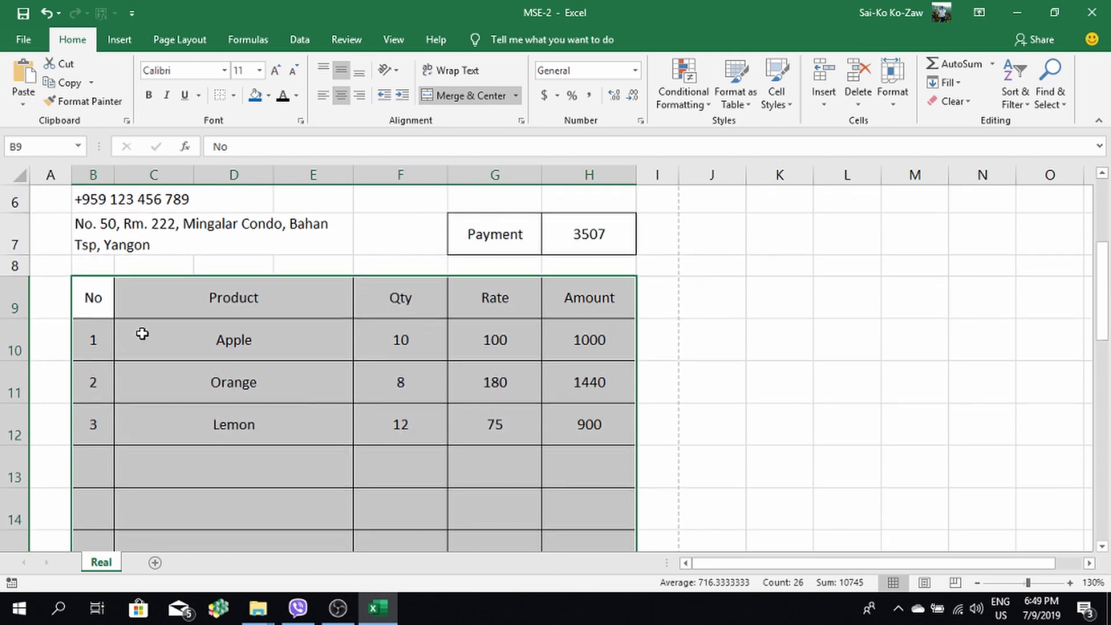
pyautogui.click(88, 301)
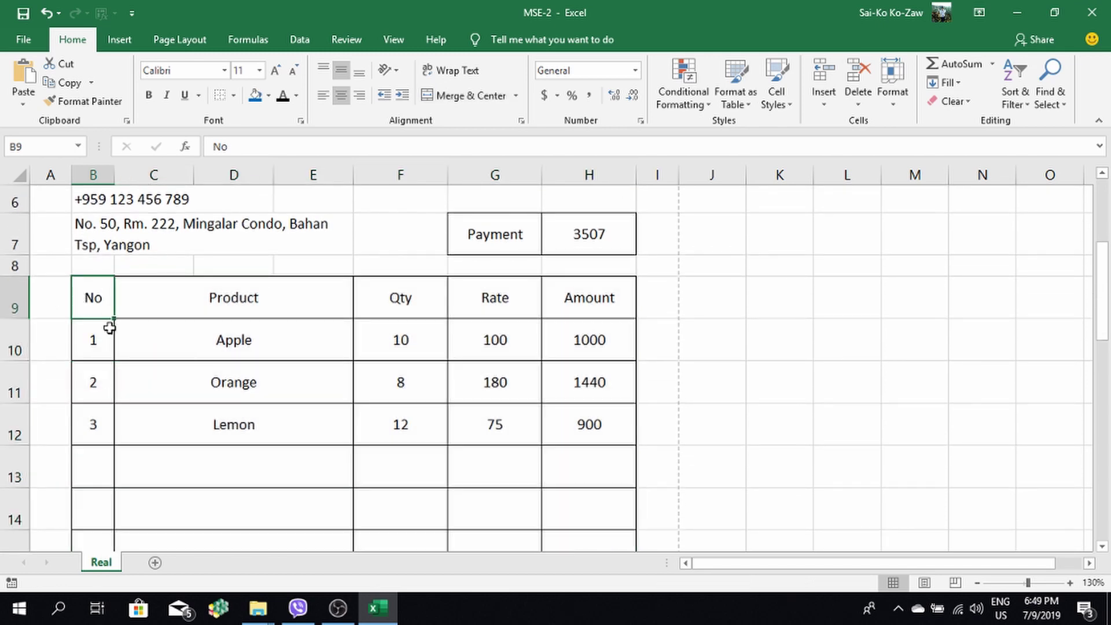
pyautogui.moveTo(144, 330)
pyautogui.mouseDown()
pyautogui.moveTo(175, 565)
pyautogui.moveTo(162, 455)
pyautogui.mouseUp()
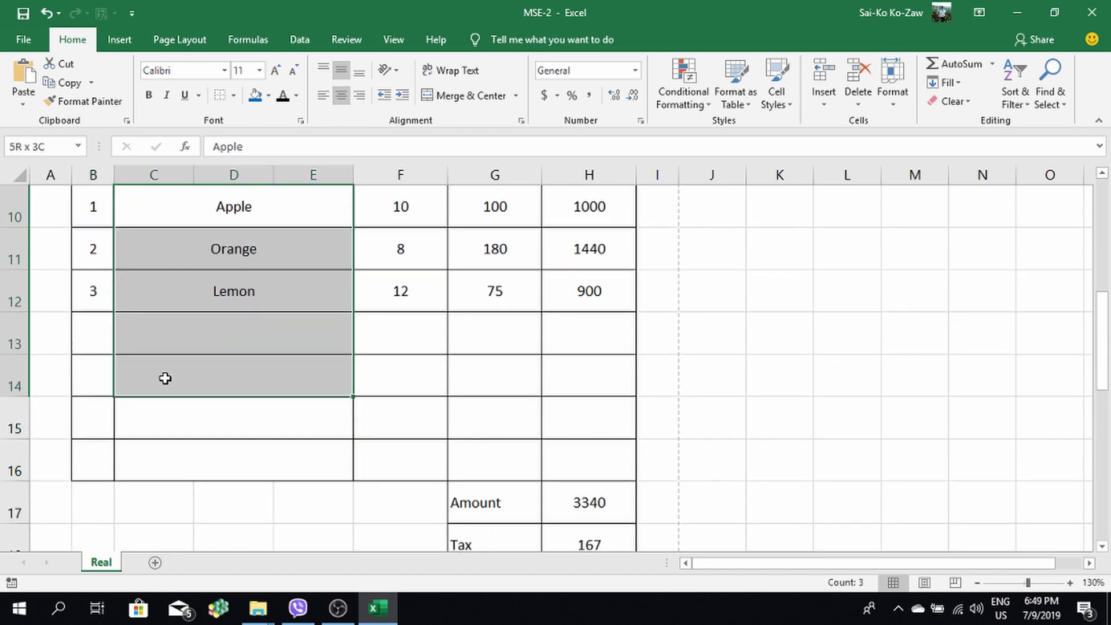
pyautogui.moveTo(162, 455); pyautogui.dragTo(160, 432)
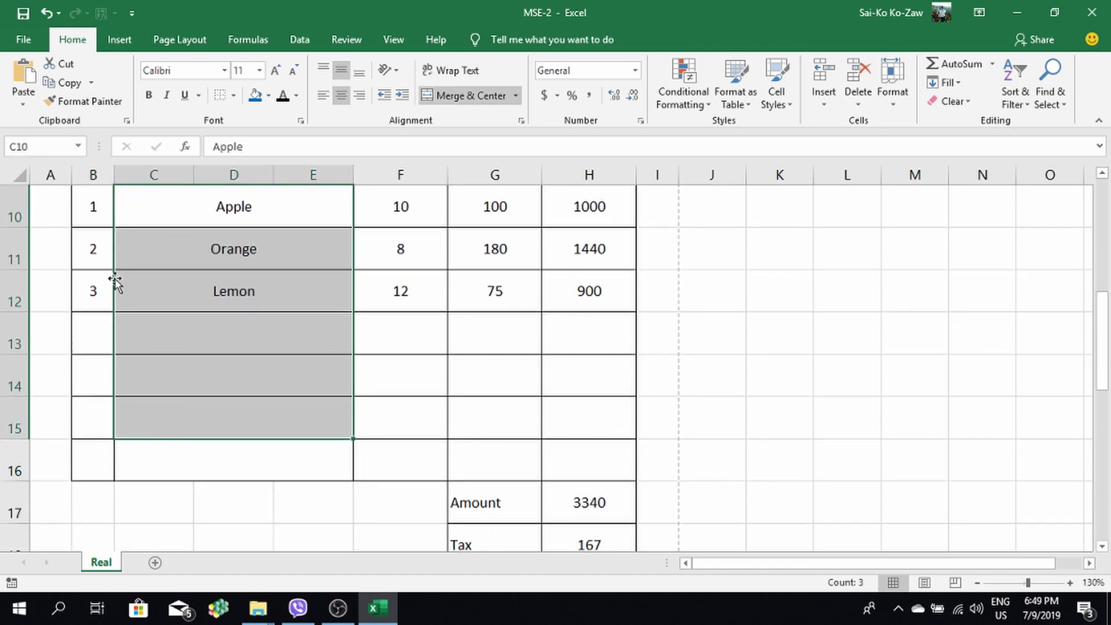
pyautogui.scroll(1, 173, 321)
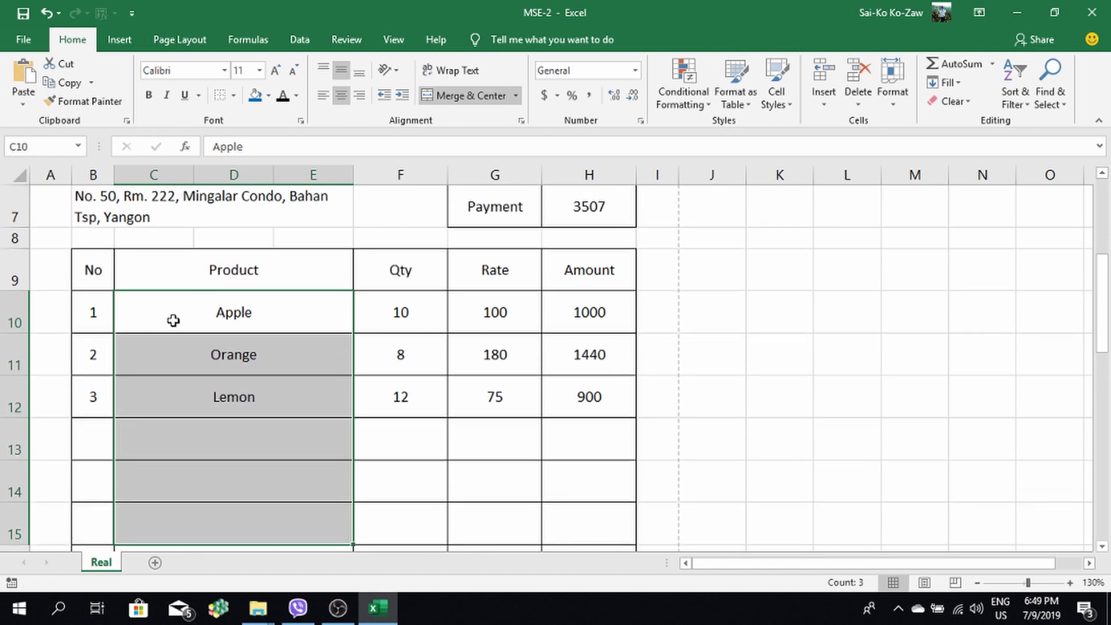
pyautogui.click(397, 320)
pyautogui.moveTo(181, 307)
pyautogui.mouseDown()
pyautogui.moveTo(225, 558)
pyautogui.moveTo(219, 427)
pyautogui.mouseUp()
pyautogui.scroll(1, 219, 422)
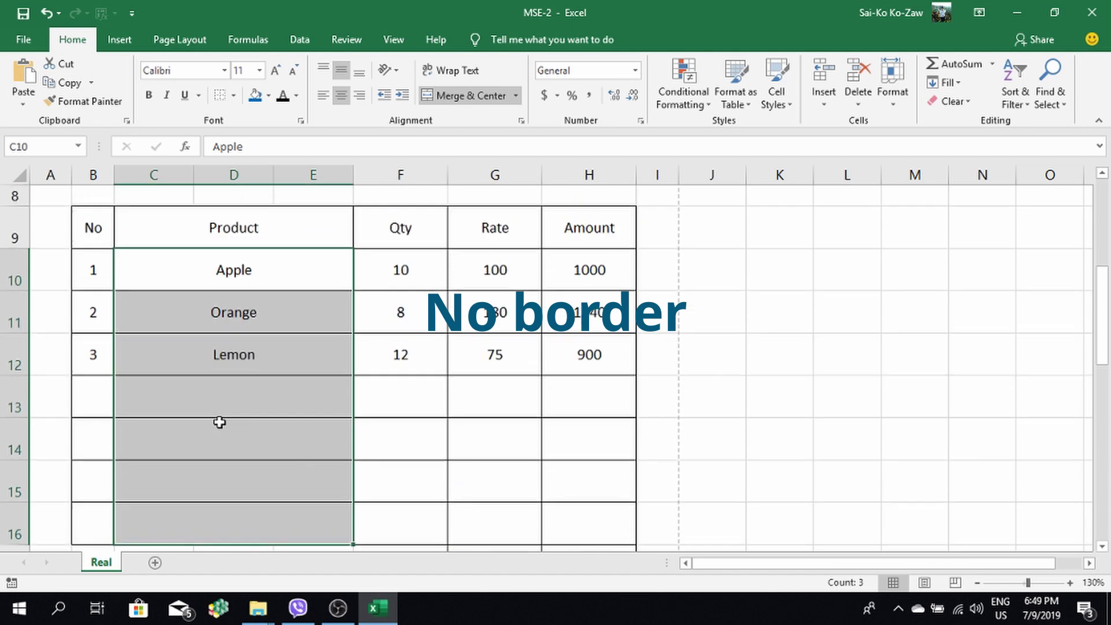
pyautogui.click(220, 95)
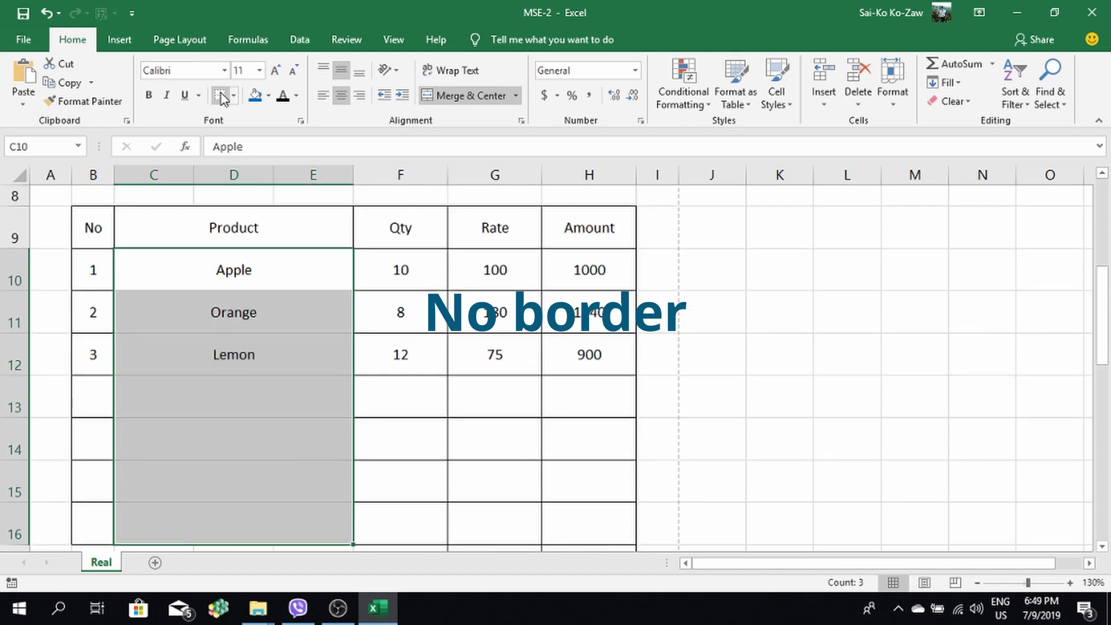
pyautogui.click(405, 319)
# Remove borders from the Qty/Rate/Amount cells F10:H16 and the No cells B10:B16
pyautogui.moveTo(377, 266)
pyautogui.mouseDown()
pyautogui.moveTo(407, 436)
pyautogui.moveTo(543, 528)
pyautogui.moveTo(629, 511)
pyautogui.mouseUp()
pyautogui.click(220, 95)
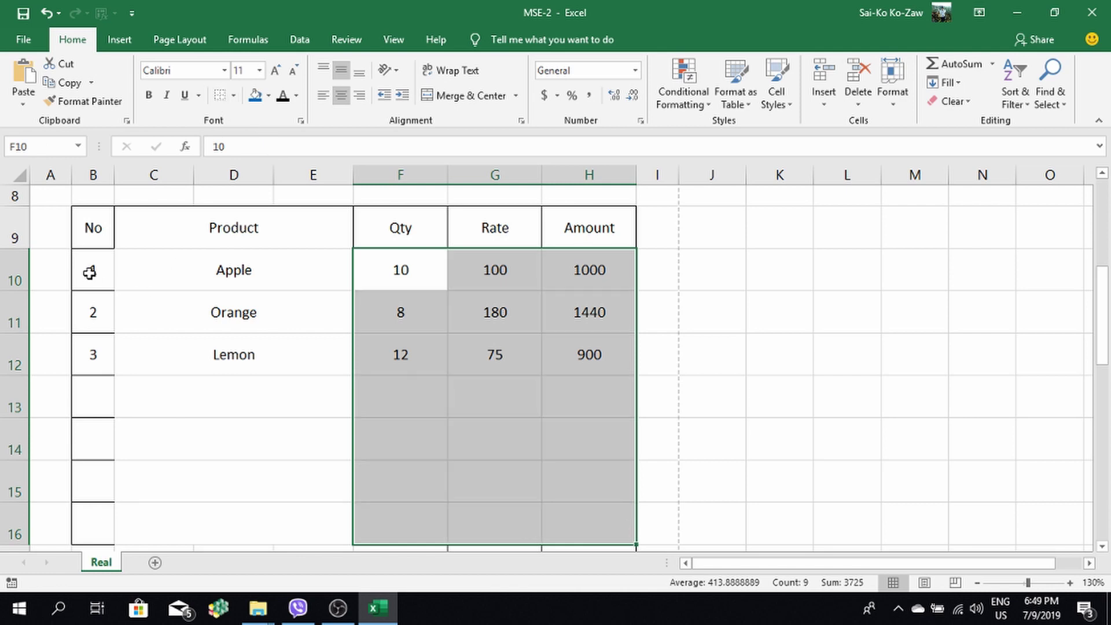
pyautogui.moveTo(92, 268); pyautogui.dragTo(89, 445)
pyautogui.moveTo(71, 494); pyautogui.dragTo(81, 515)
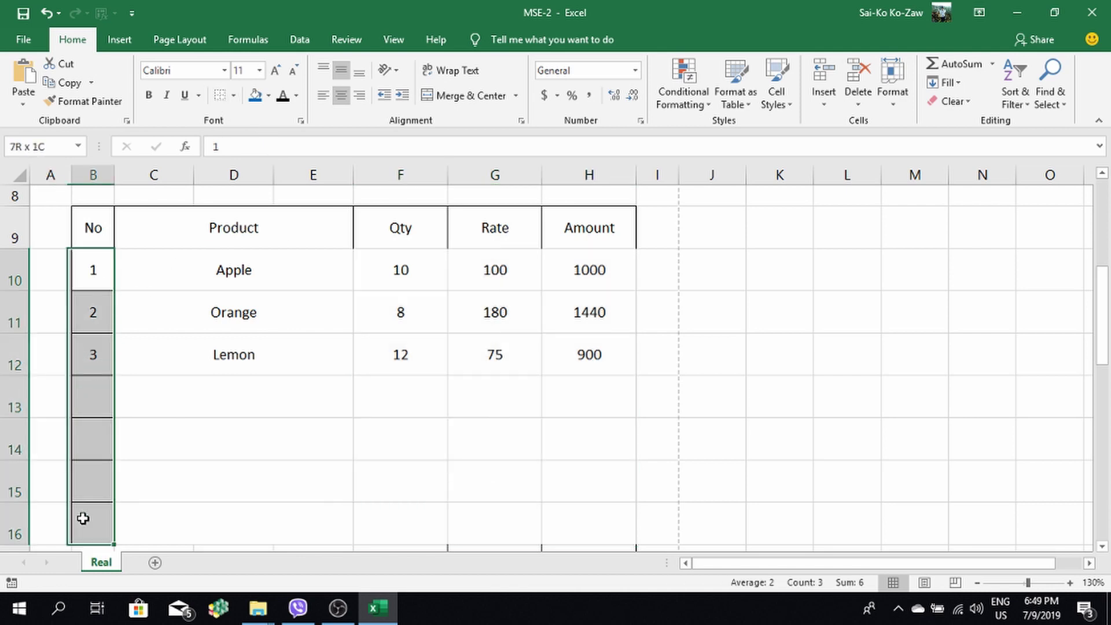
pyautogui.click(220, 95)
pyautogui.click(280, 367)
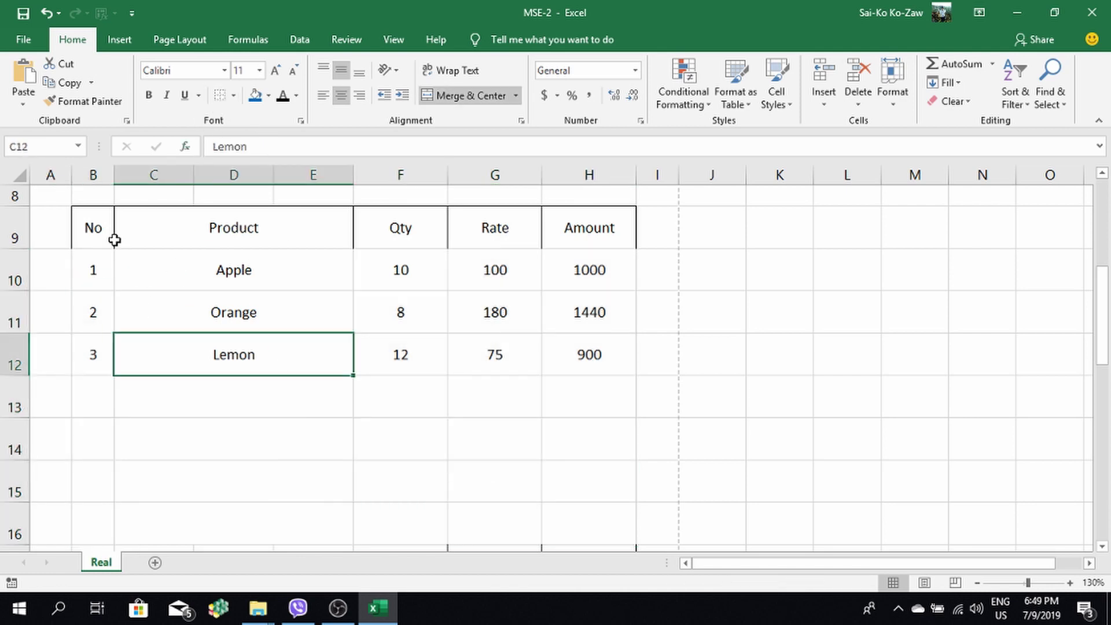
pyautogui.scroll(-1, 545, 412)
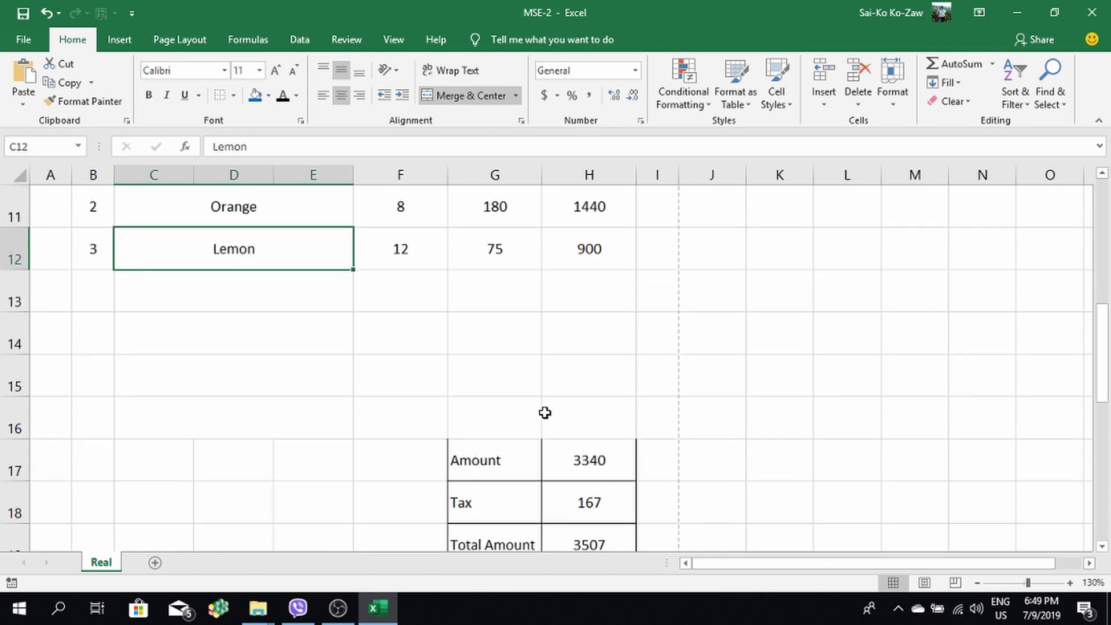
pyautogui.scroll(1, 421, 329)
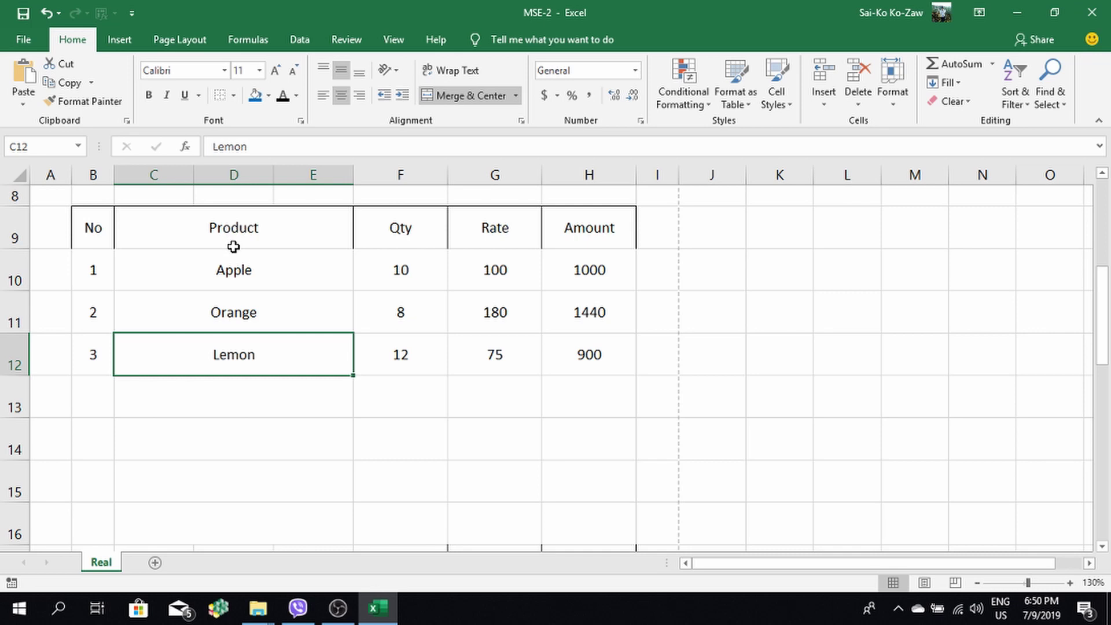
# Set the No/Product/Qty/Rate/Amount header row 9 to a height of 20
pyautogui.rightClick(15, 225)
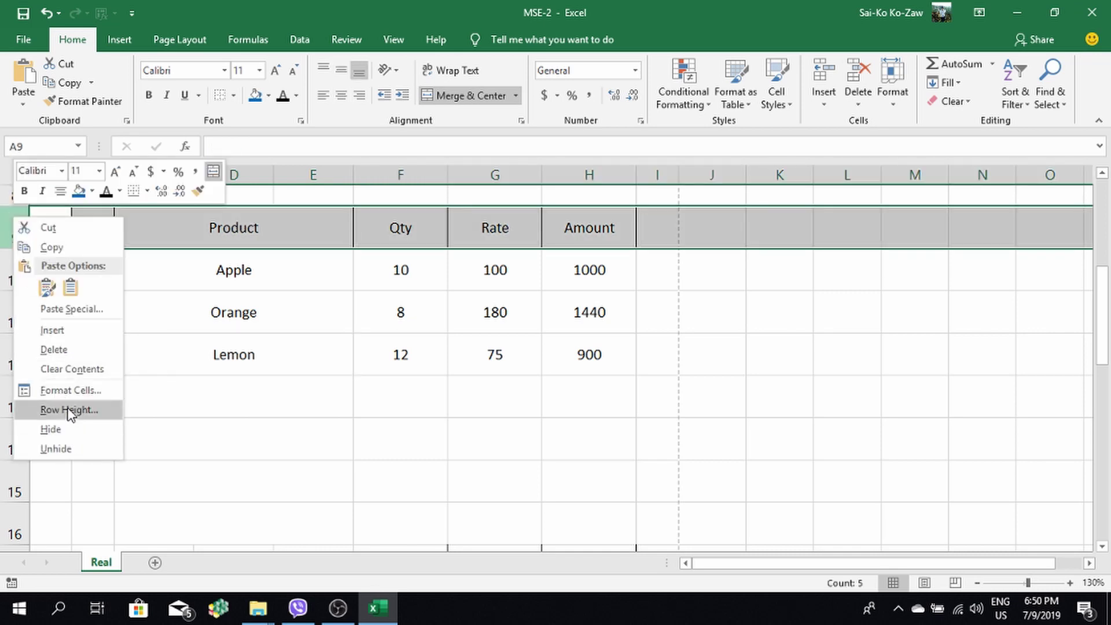
pyautogui.click(68, 410)
pyautogui.write('20')
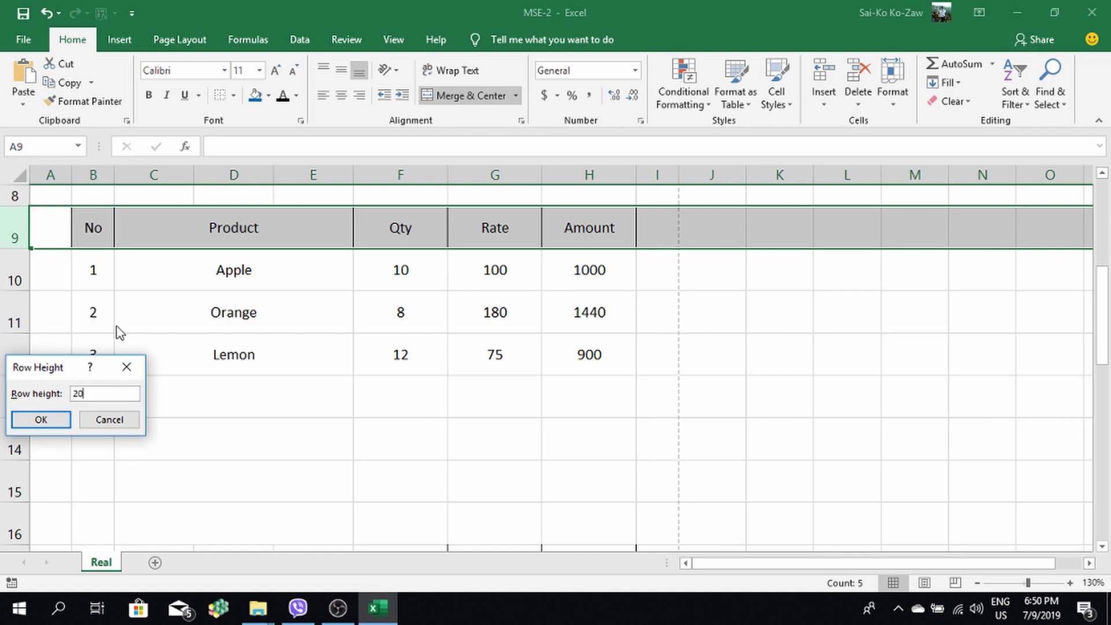
pyautogui.press('Return')
pyautogui.click(317, 264)
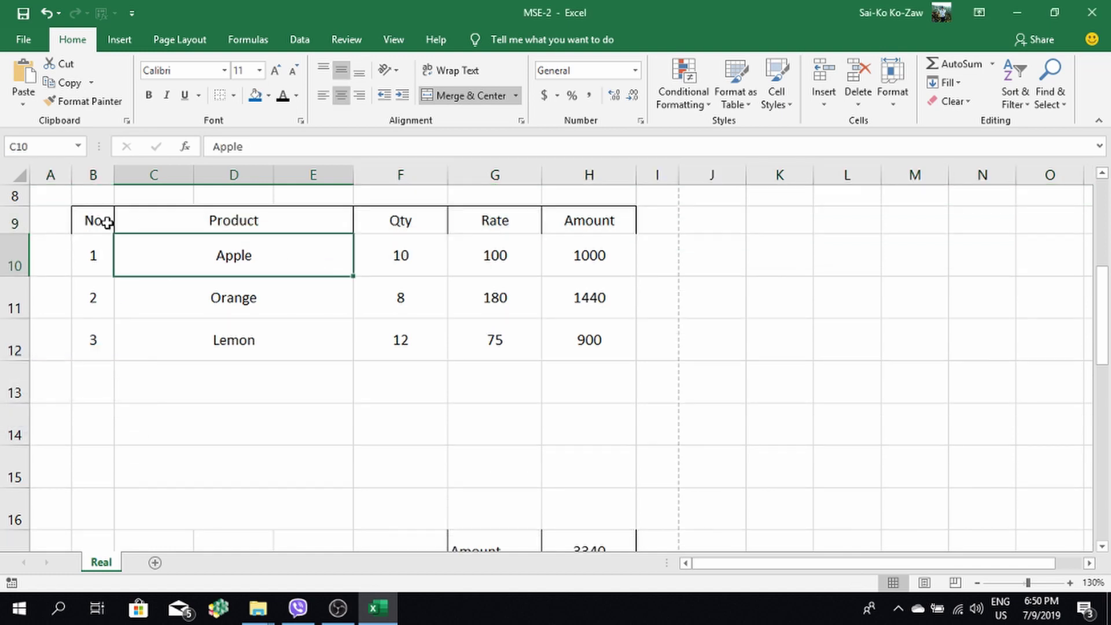
# Give header cells B9:H9 a dark blue fill with white text
pyautogui.moveTo(94, 221); pyautogui.dragTo(582, 220)
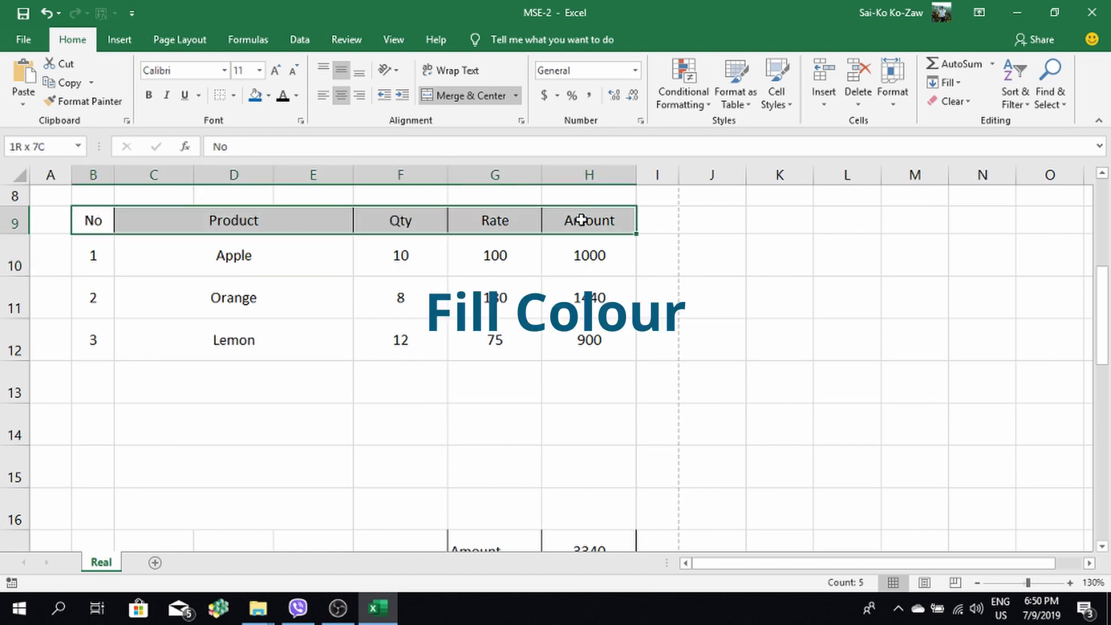
pyautogui.click(257, 96)
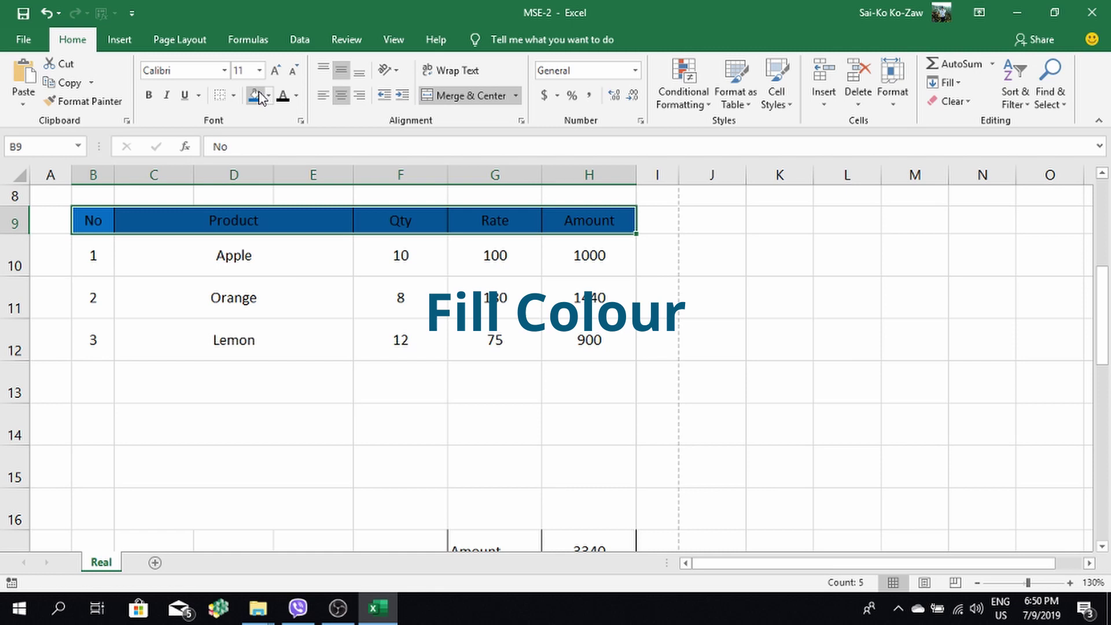
pyautogui.click(299, 99)
pyautogui.click(284, 152)
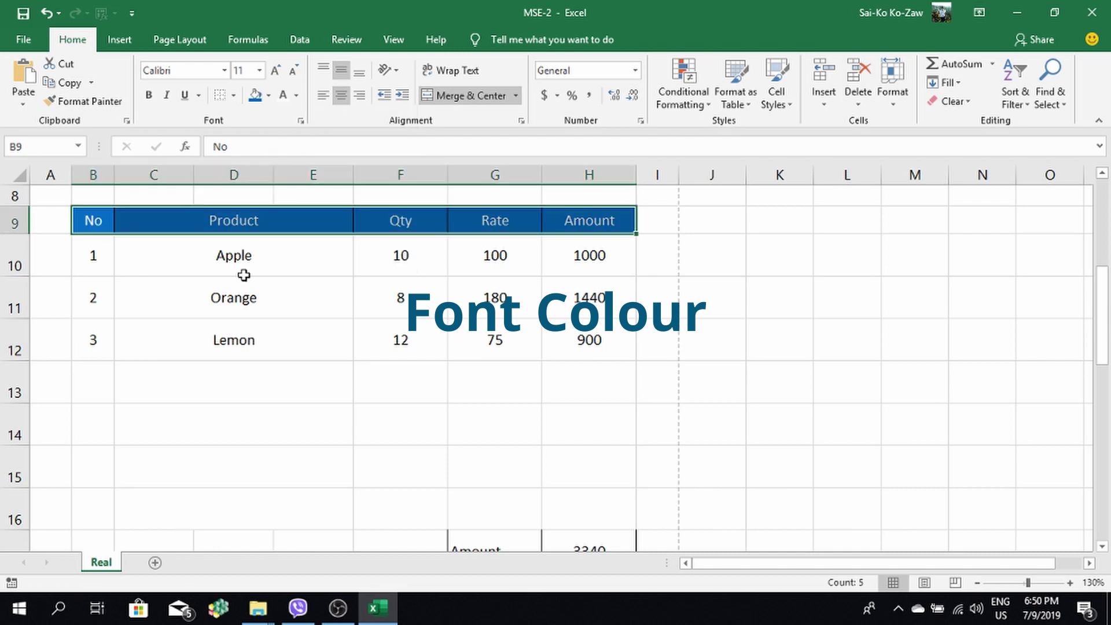
pyautogui.click(245, 285)
pyautogui.scroll(-1, 245, 286)
# Put outside borders around the No cells B10:B16 and Product cells C10:E16
pyautogui.scroll(1, 183, 265)
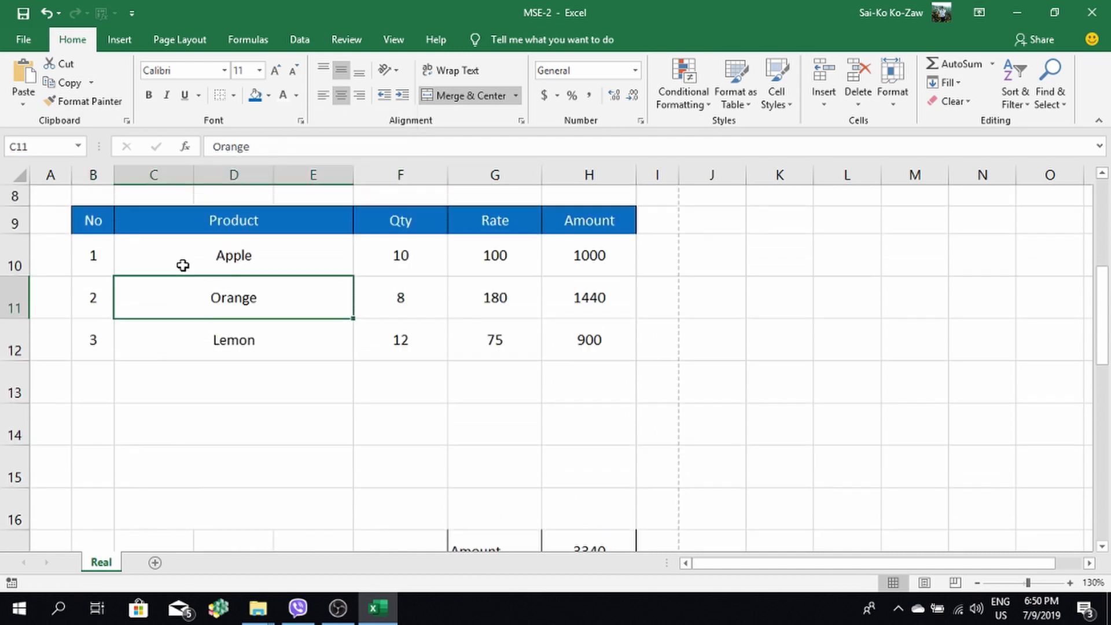
pyautogui.moveTo(92, 245); pyautogui.dragTo(104, 529)
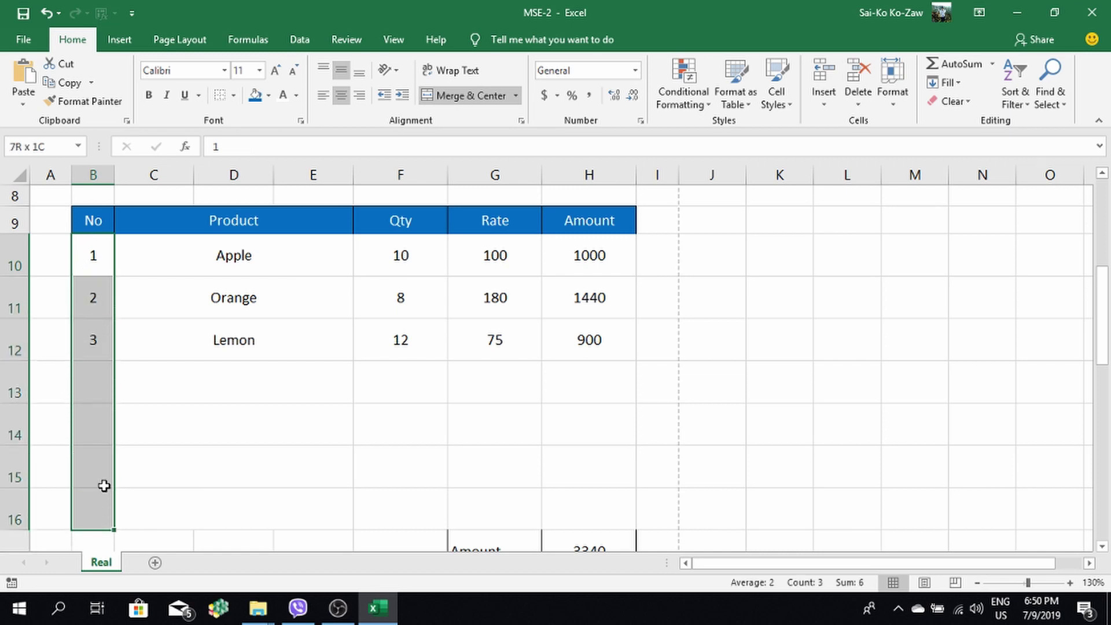
pyautogui.moveTo(104, 528); pyautogui.dragTo(104, 492)
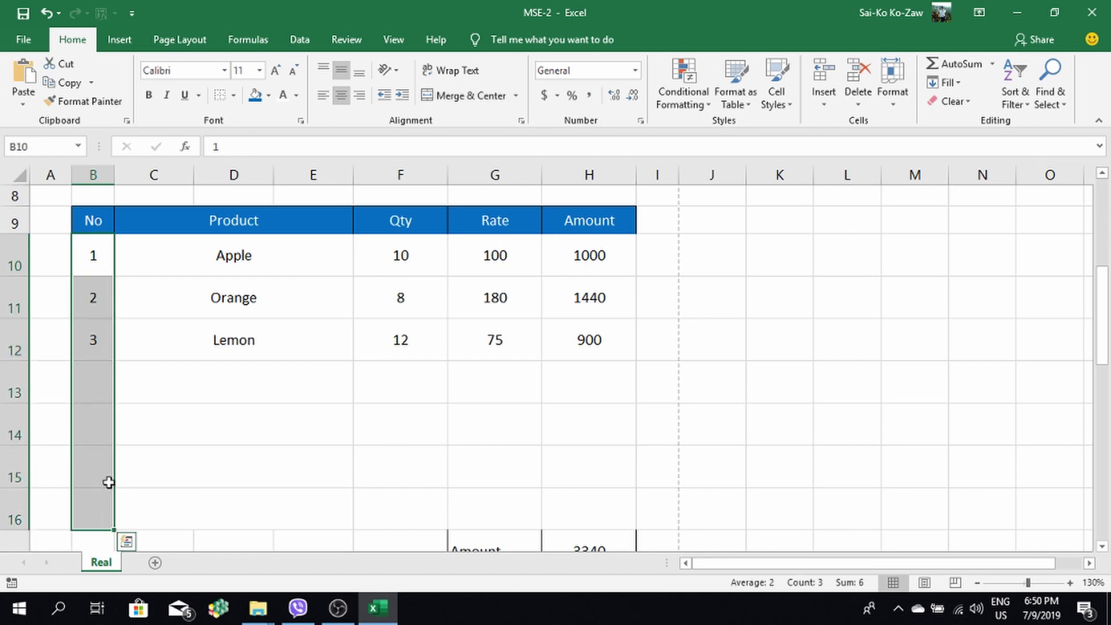
pyautogui.click(234, 96)
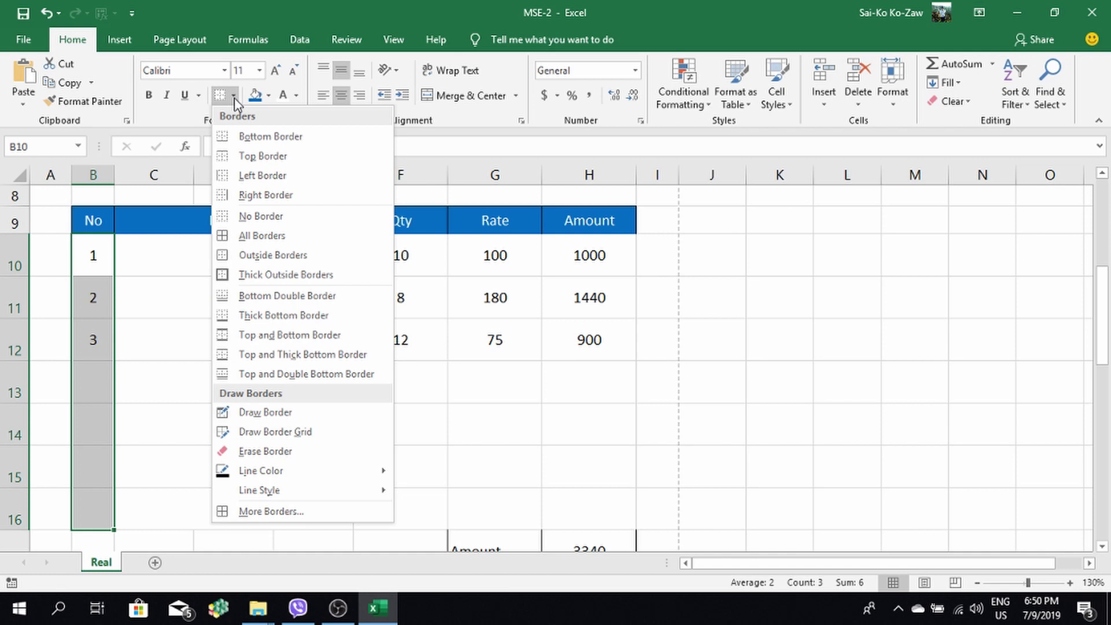
pyautogui.click(270, 255)
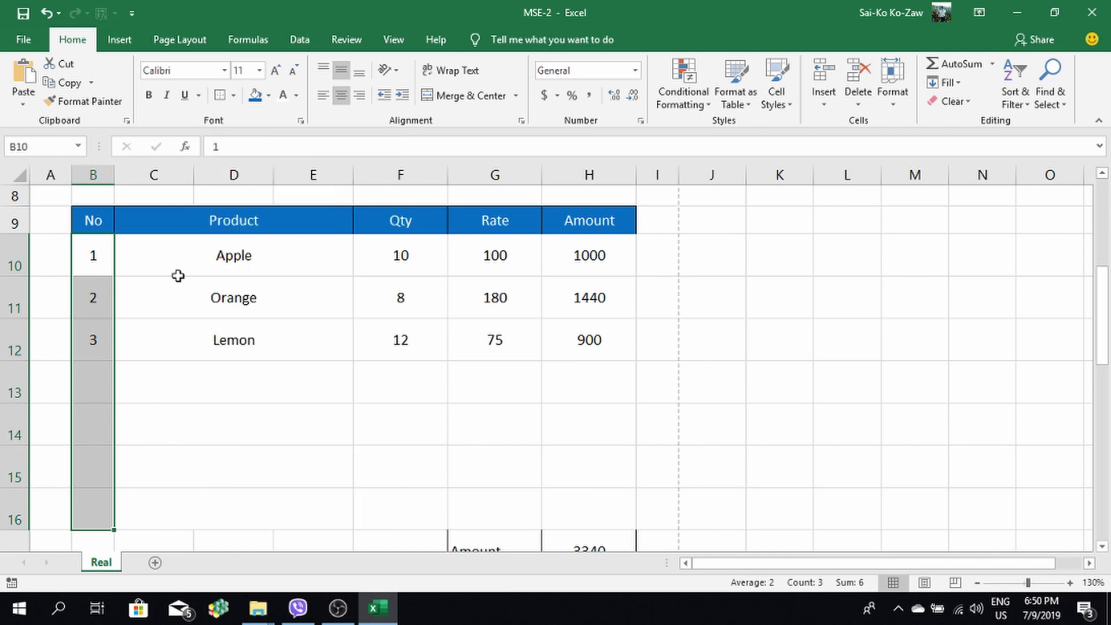
pyautogui.moveTo(156, 255); pyautogui.dragTo(217, 497)
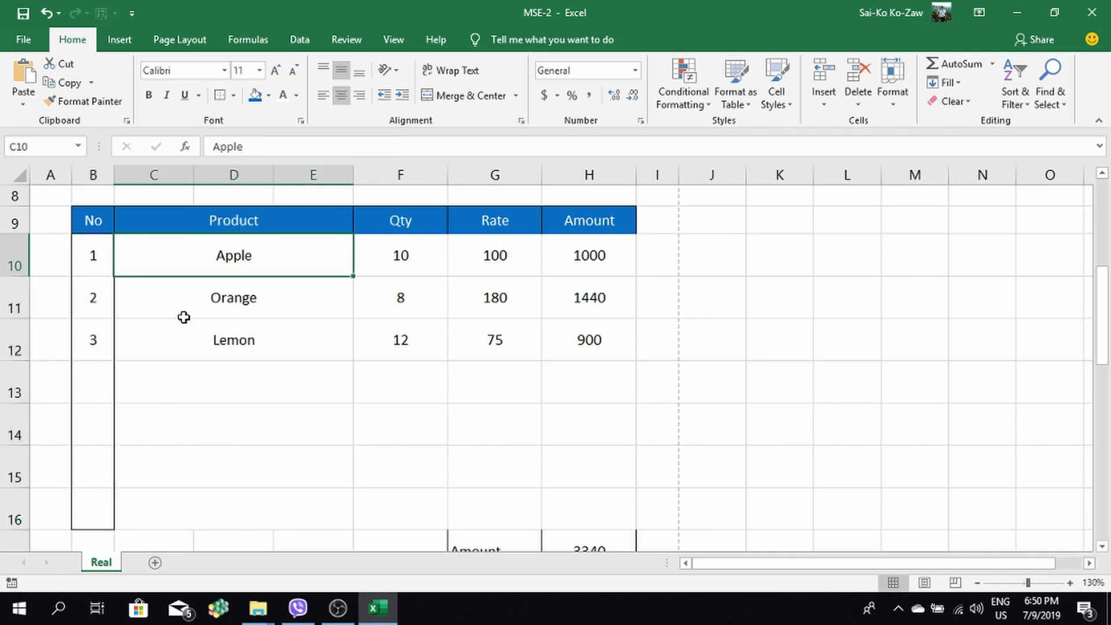
pyautogui.click(220, 96)
# Add outside borders to the Qty, Rate and Amount columns F, G and H, rows 10–16
pyautogui.moveTo(401, 256); pyautogui.dragTo(409, 506)
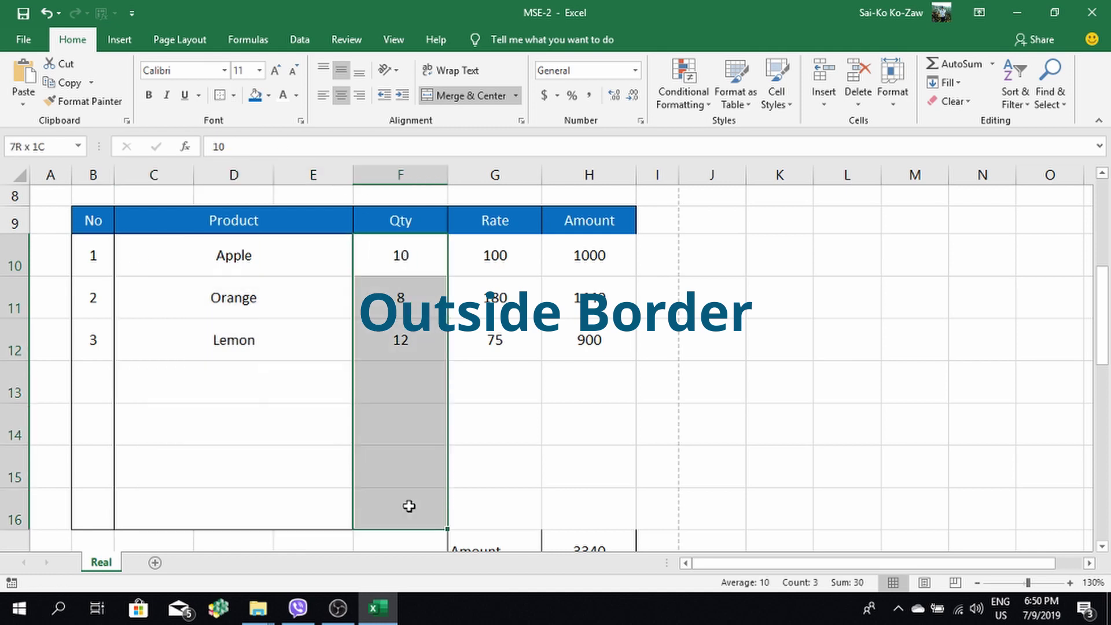
pyautogui.click(220, 96)
pyautogui.moveTo(519, 249); pyautogui.dragTo(499, 513)
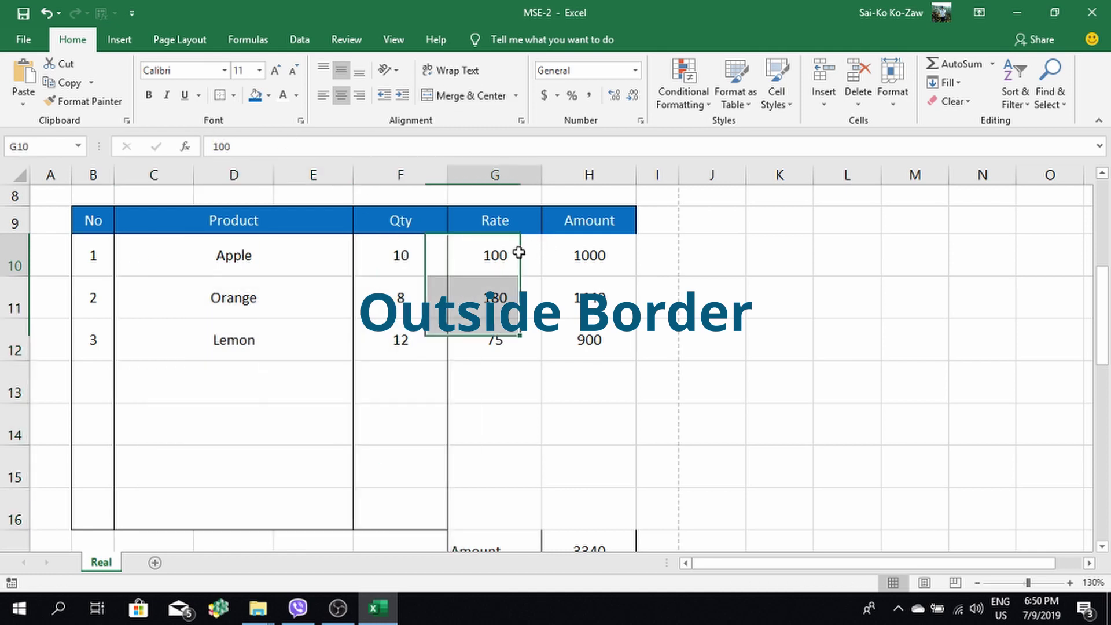
pyautogui.click(220, 96)
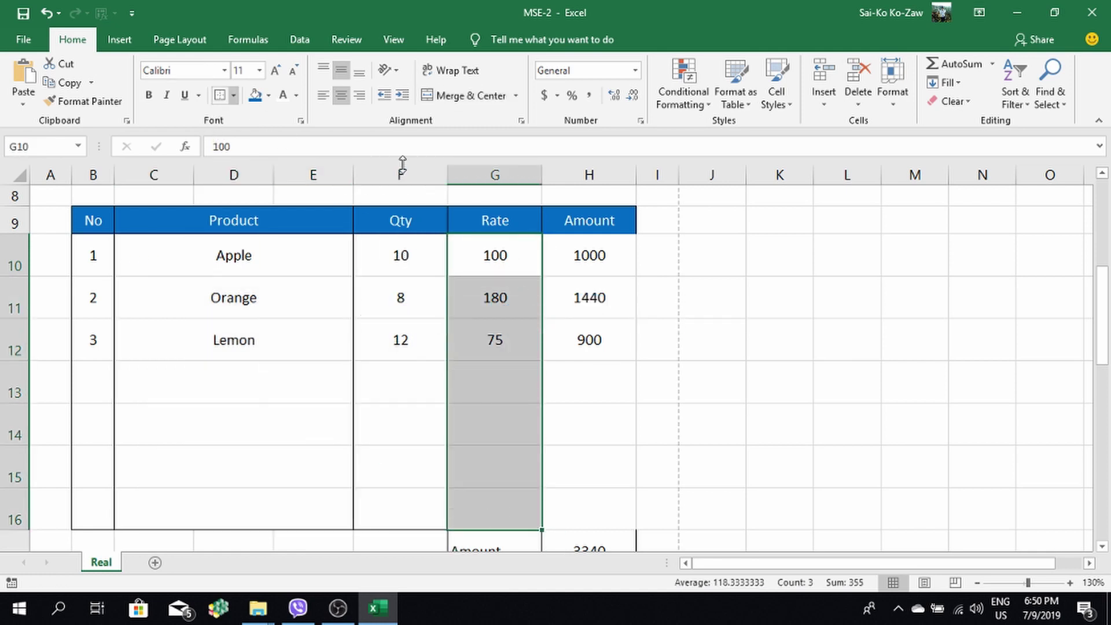
pyautogui.moveTo(616, 246); pyautogui.dragTo(600, 513)
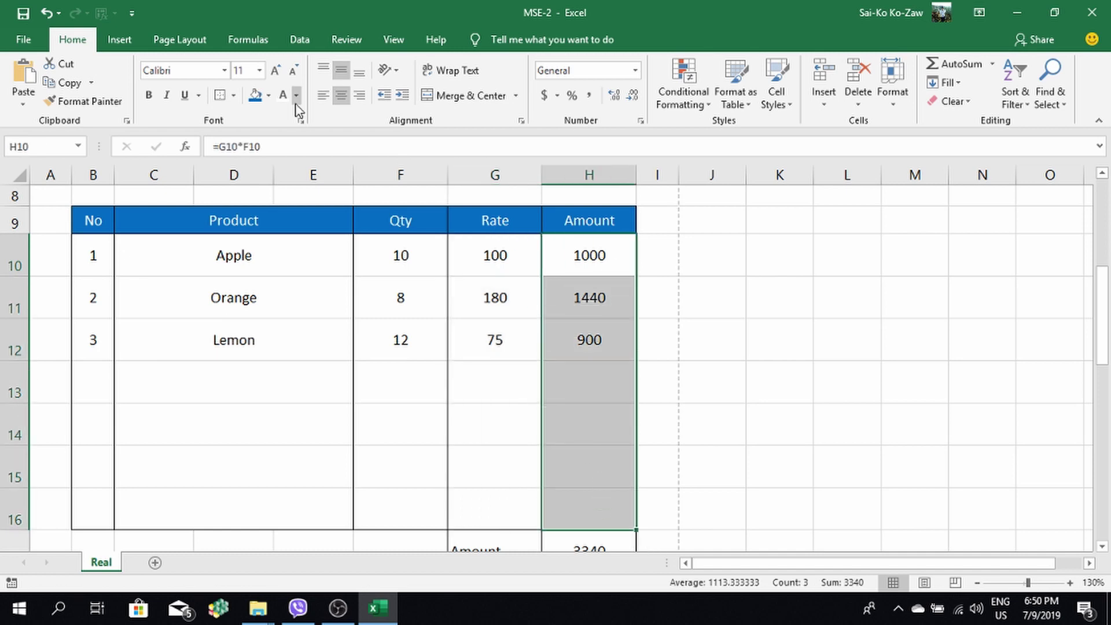
pyautogui.click(229, 97)
pyautogui.click(531, 317)
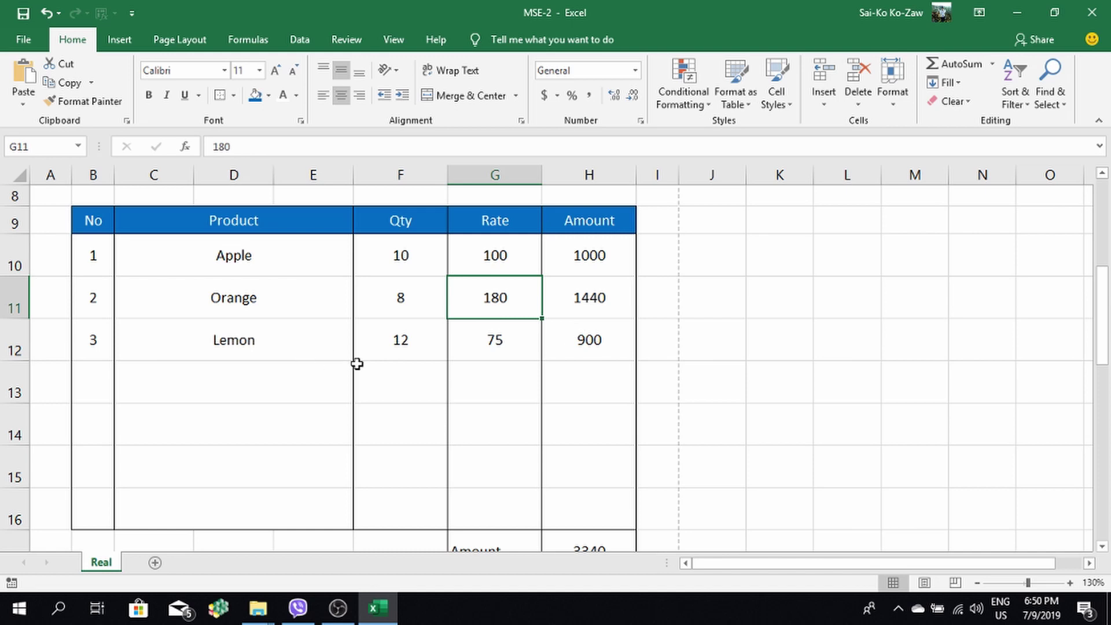
# Set the Amount, Tax and Total Amount rows 17–19 to a row height of 20
pyautogui.scroll(-2, 472, 355)
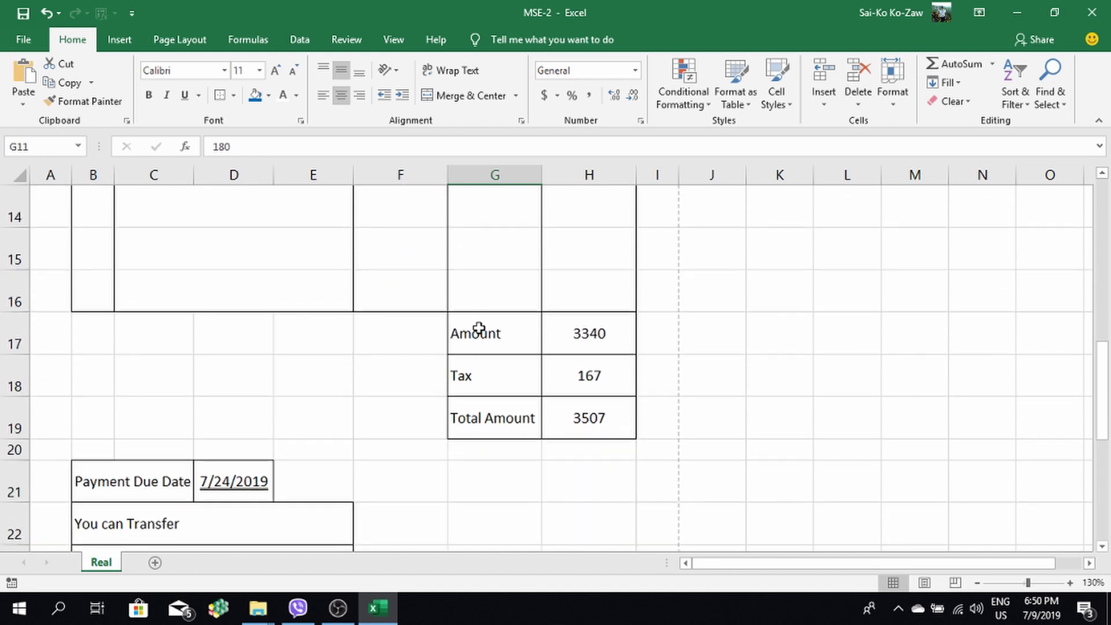
pyautogui.moveTo(7, 334); pyautogui.dragTo(2, 414)
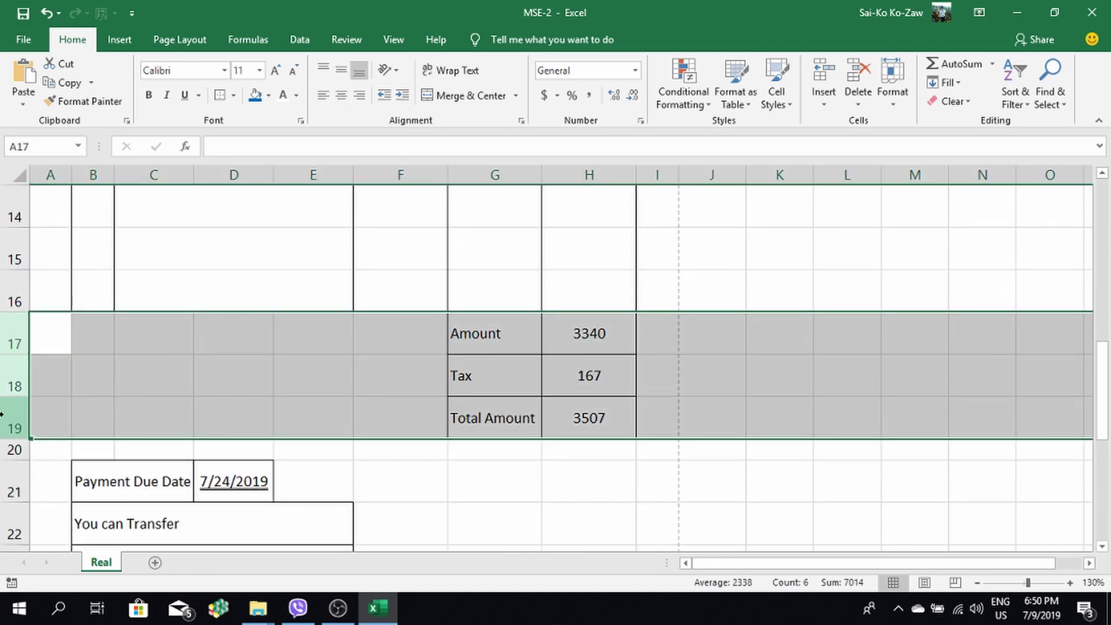
pyautogui.rightClick(3, 414)
pyautogui.click(35, 364)
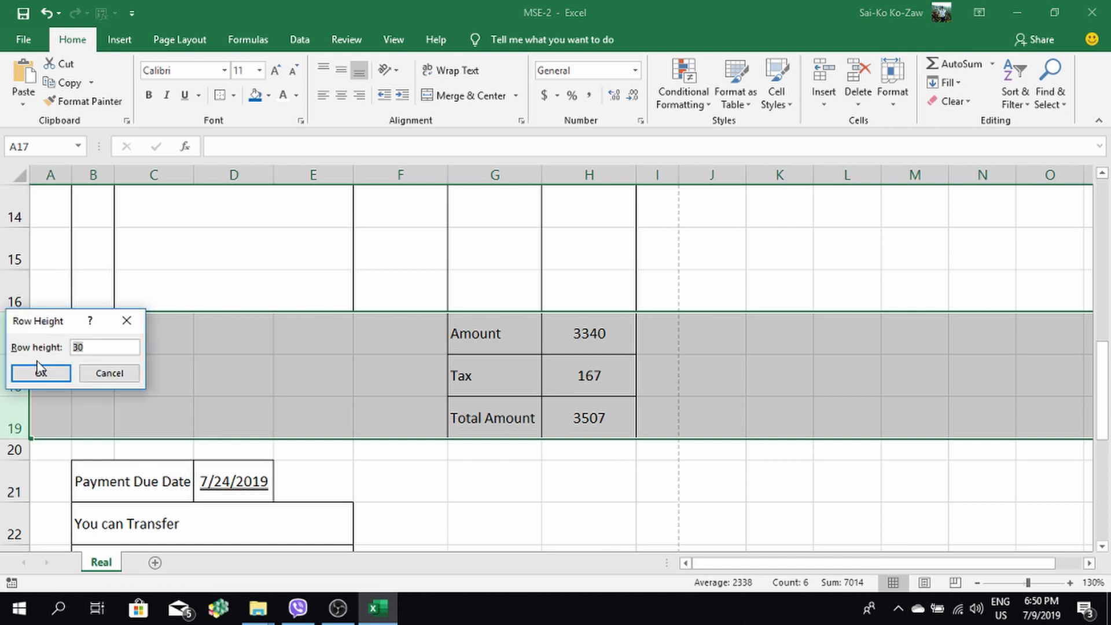
pyautogui.click(39, 369)
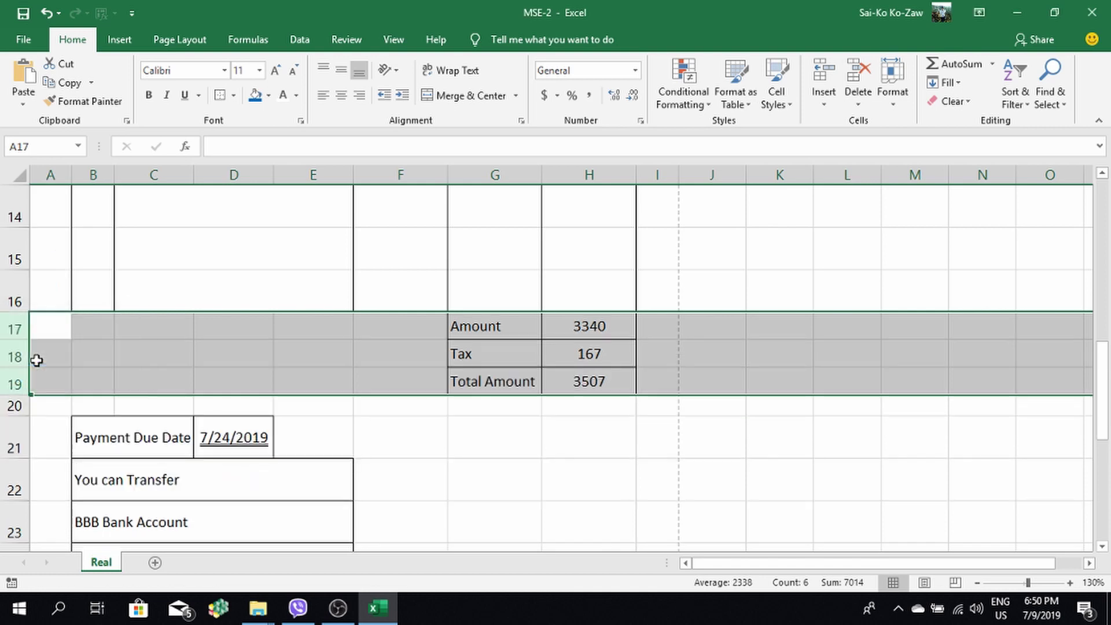
pyautogui.click(494, 348)
pyautogui.scroll(1, 558, 367)
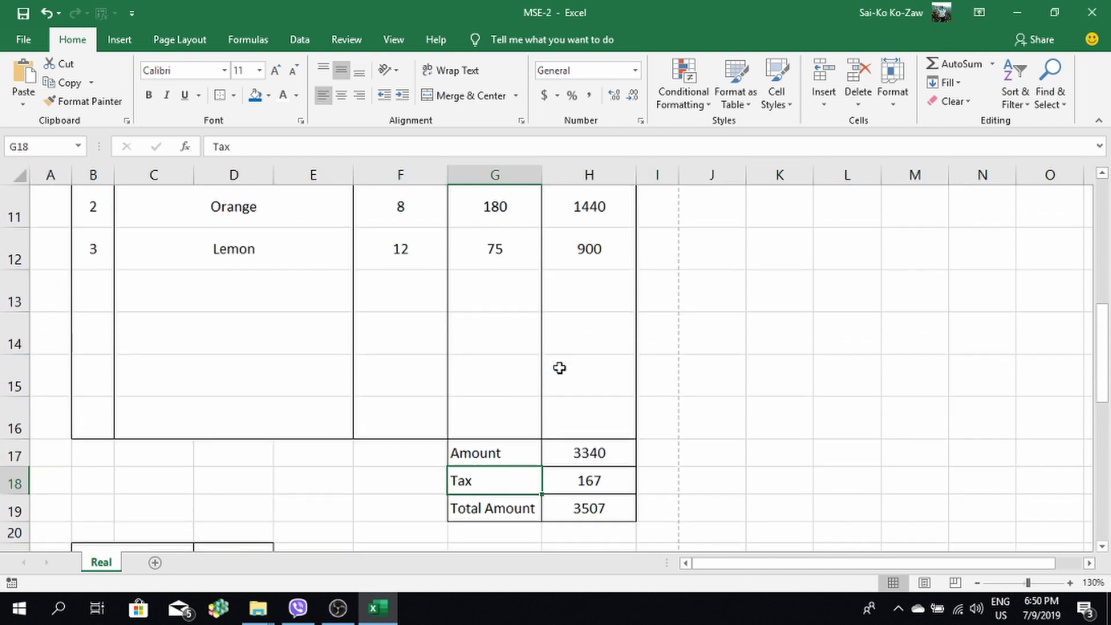
pyautogui.scroll(3, 544, 370)
pyautogui.scroll(-1, 275, 440)
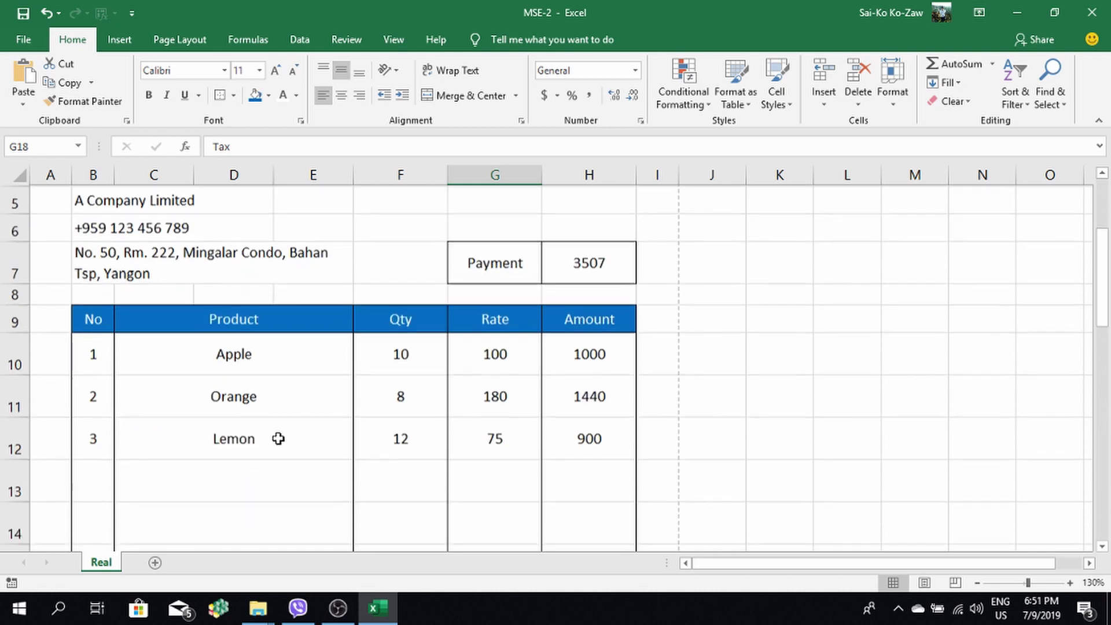
pyautogui.scroll(-2, 177, 352)
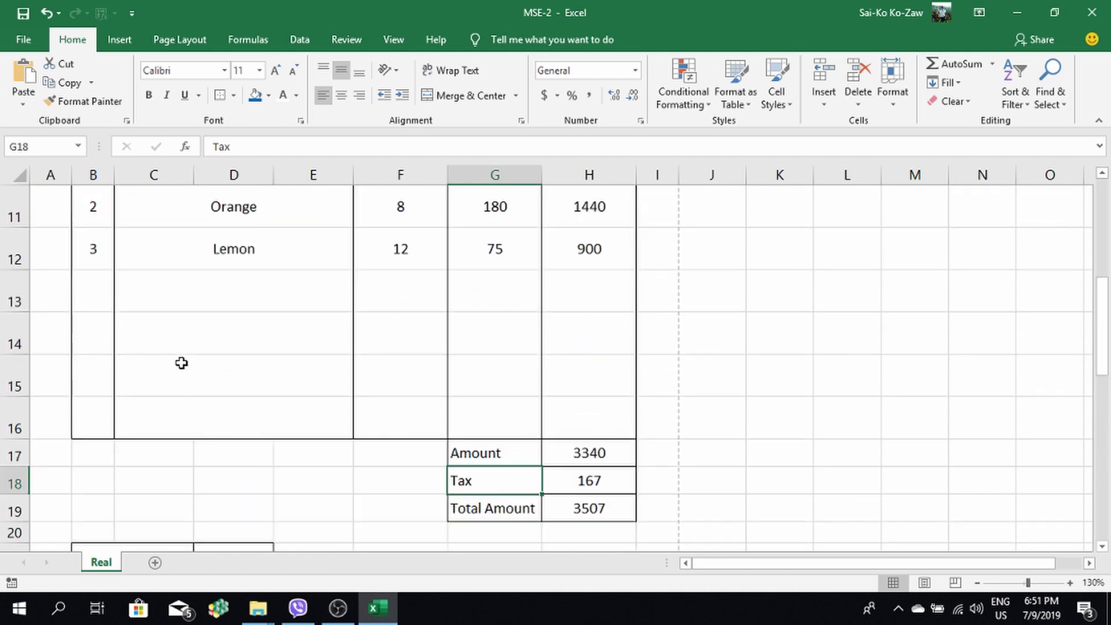
pyautogui.scroll(1, 180, 359)
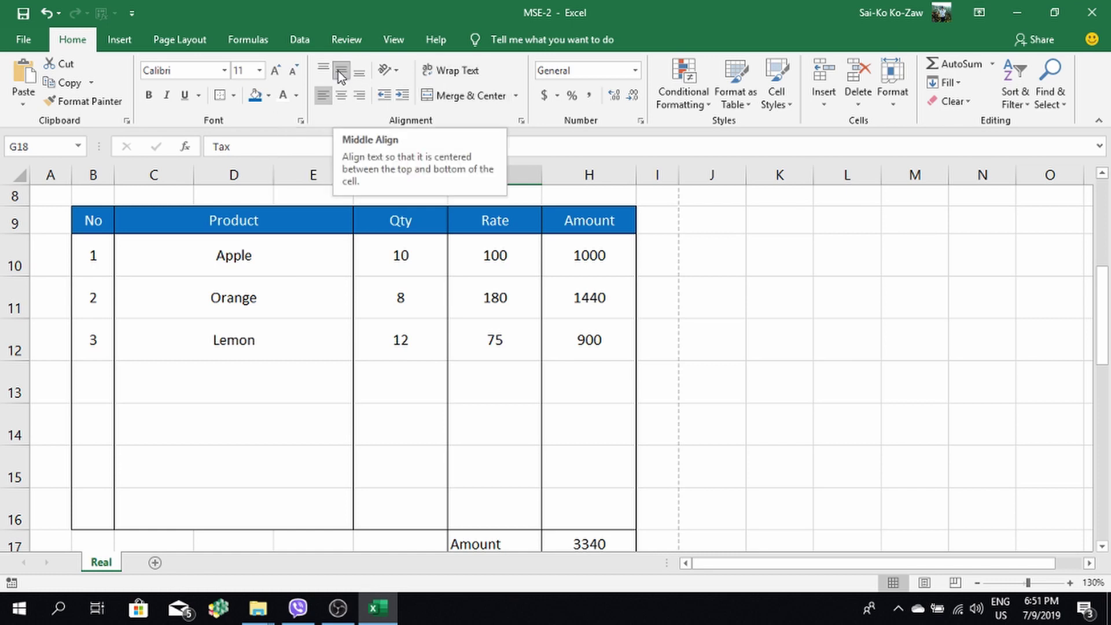
pyautogui.click(307, 292)
pyautogui.scroll(1, 302, 349)
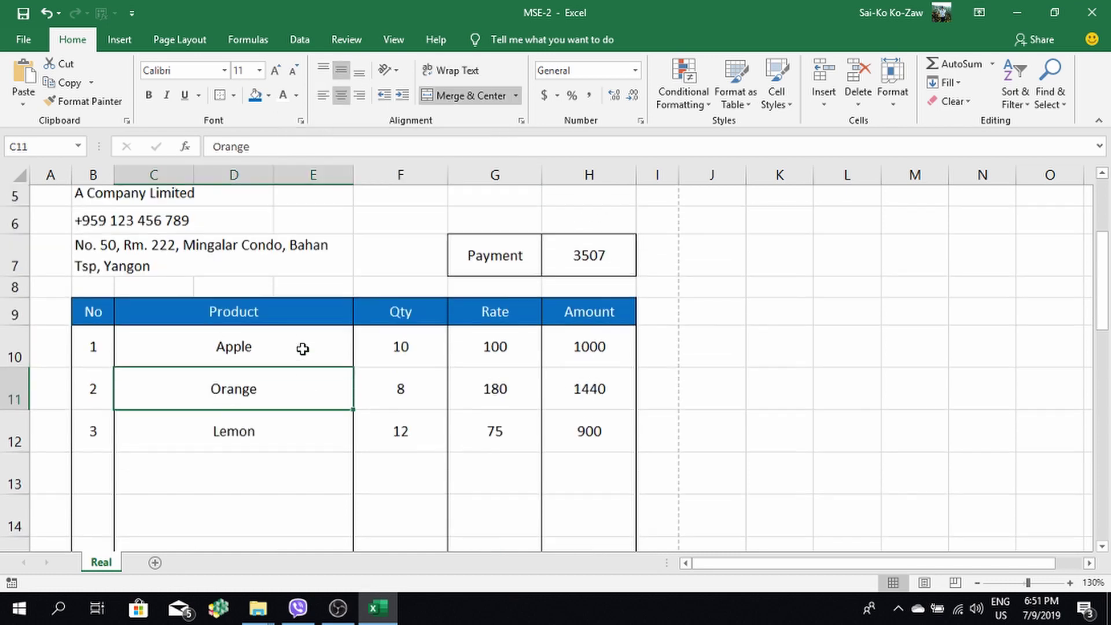
pyautogui.scroll(-2, 301, 347)
pyautogui.scroll(-1, 299, 352)
pyautogui.scroll(-1, 299, 352)
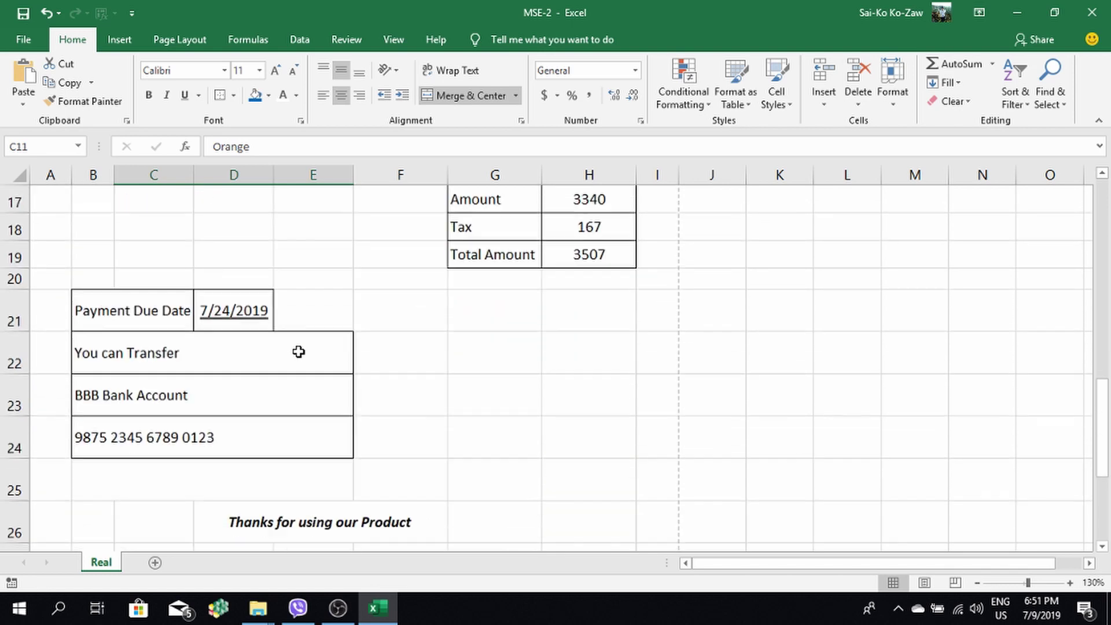
# Replace the borders on B22:E24 with one outside border around the three bank-transfer rows
pyautogui.moveTo(109, 346); pyautogui.dragTo(189, 441)
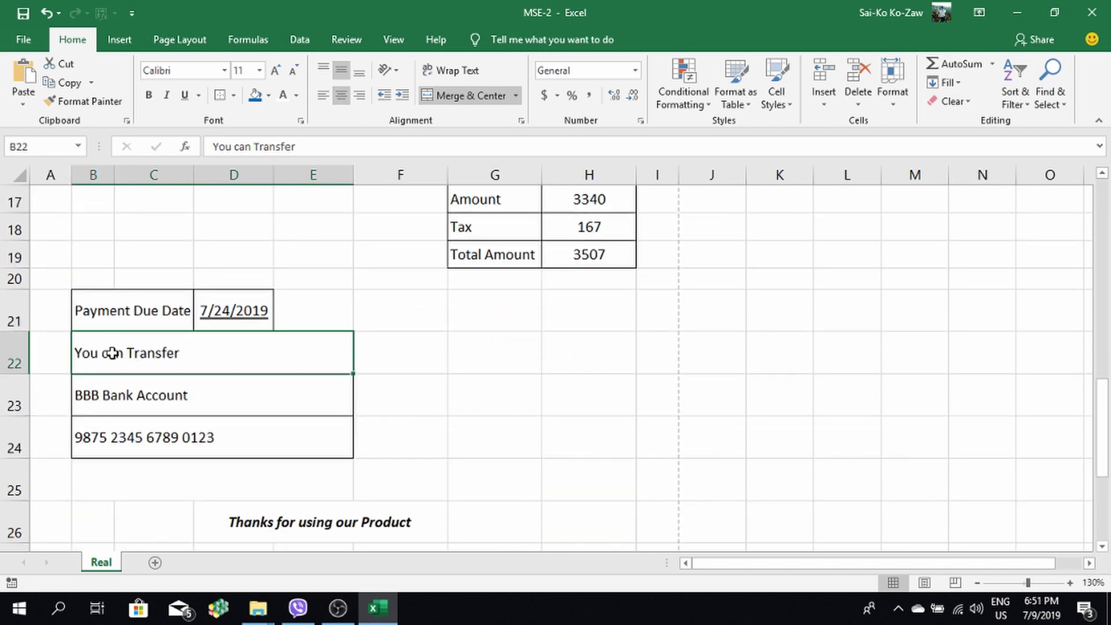
pyautogui.click(235, 96)
pyautogui.click(254, 236)
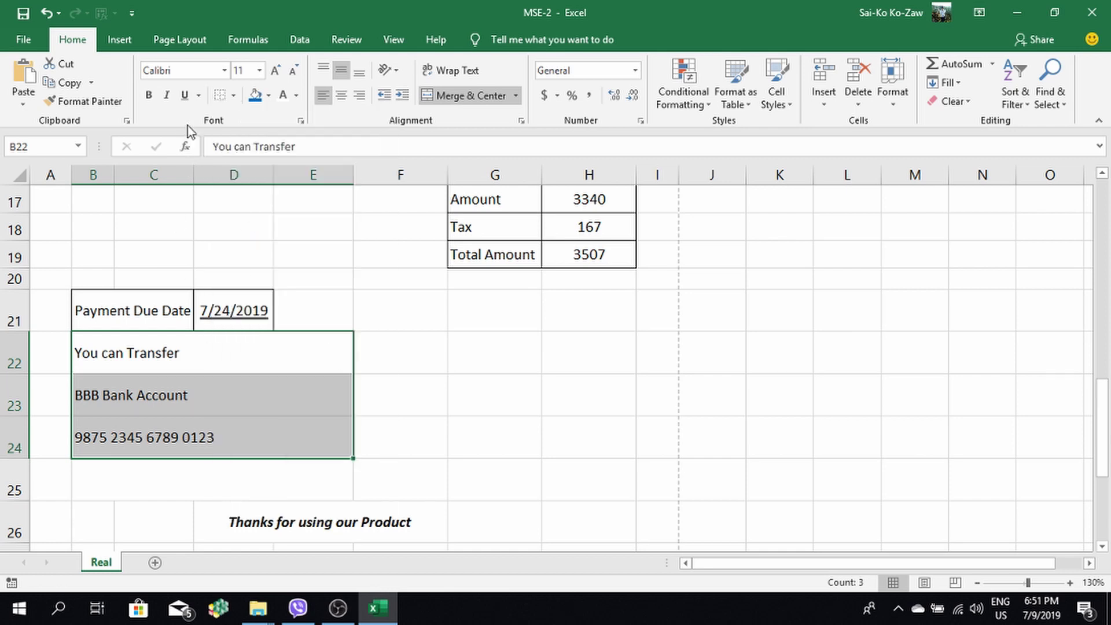
pyautogui.click(234, 98)
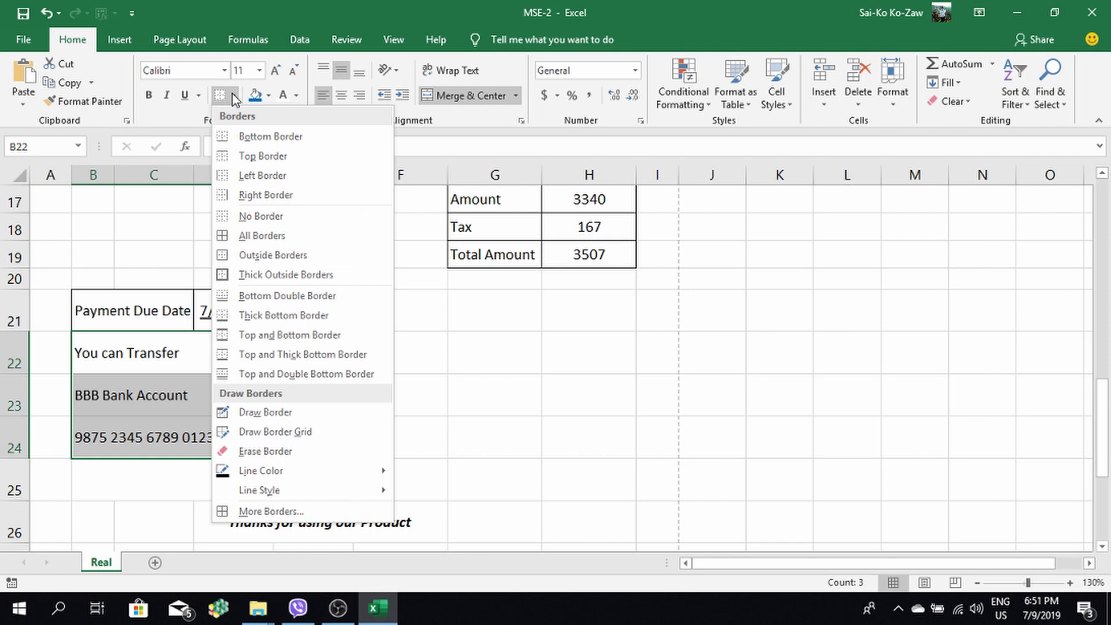
pyautogui.click(252, 256)
pyautogui.click(386, 365)
pyautogui.scroll(1, 218, 374)
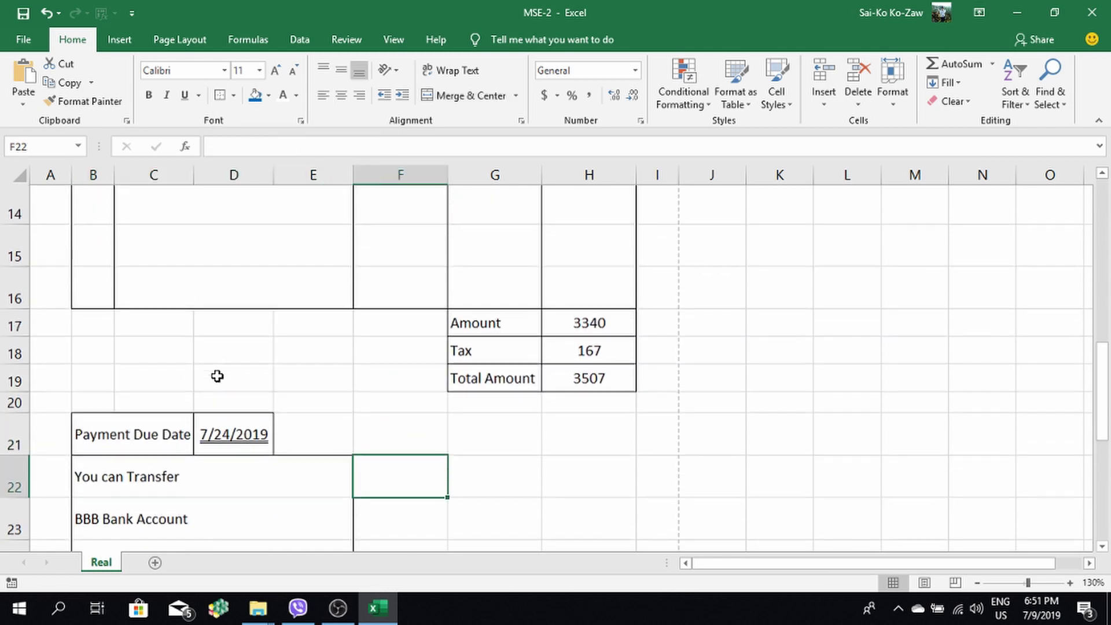
pyautogui.click(218, 366)
pyautogui.scroll(-1, 243, 463)
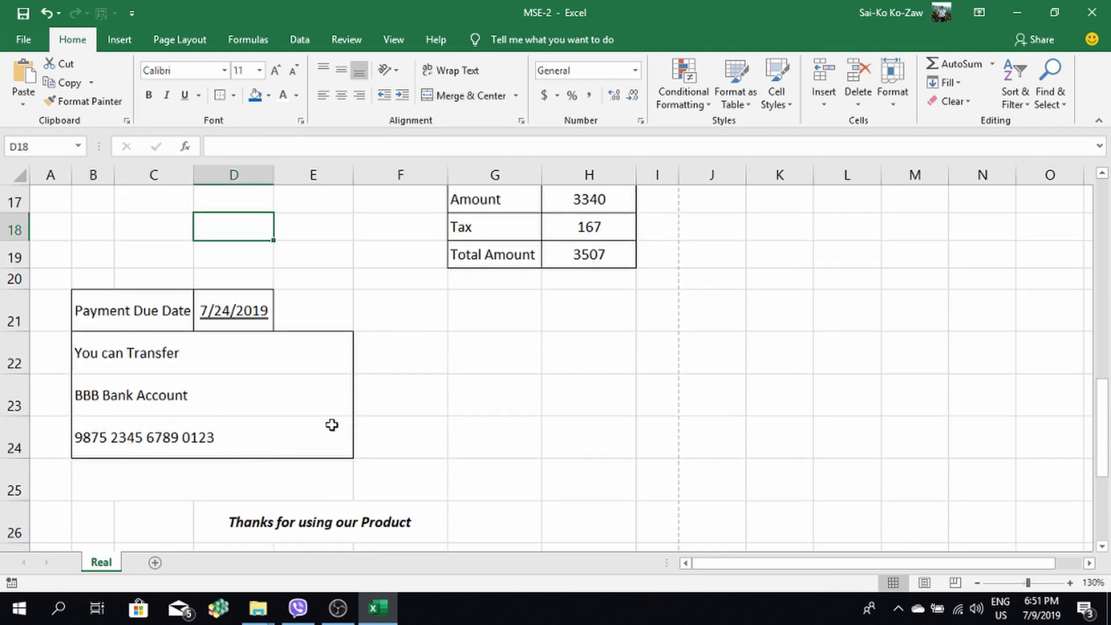
pyautogui.scroll(2, 332, 425)
pyautogui.scroll(2, 332, 425)
pyautogui.scroll(1, 330, 422)
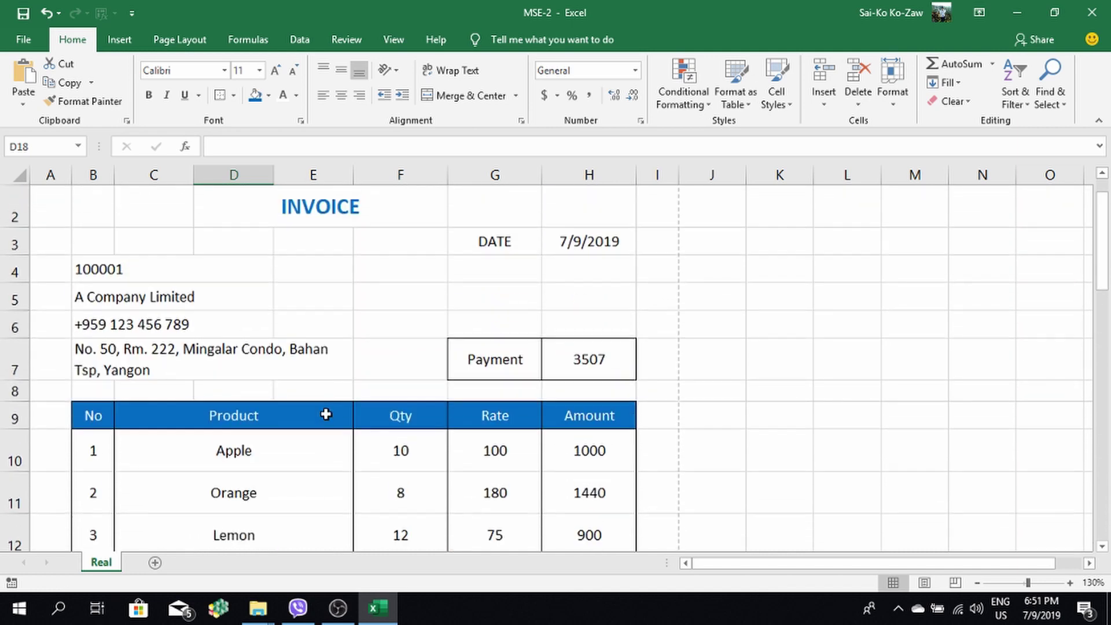
pyautogui.scroll(-3, 325, 413)
pyautogui.scroll(-1, 326, 414)
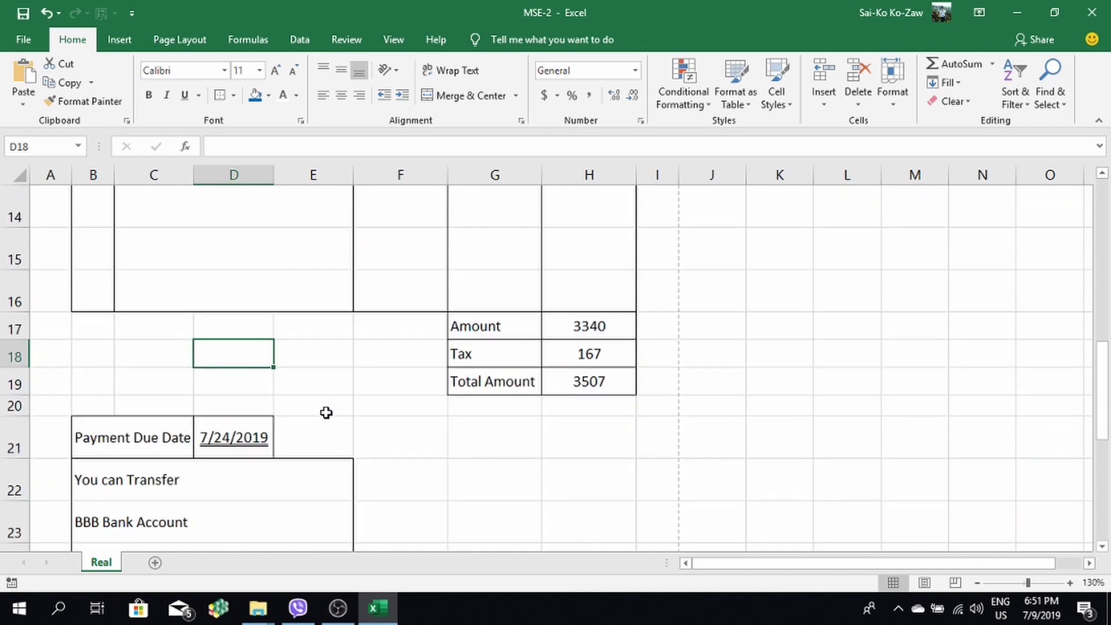
# Change the merged INVOICE title cell's font to Times New Roman
pyautogui.scroll(1, 326, 413)
pyautogui.scroll(3, 326, 411)
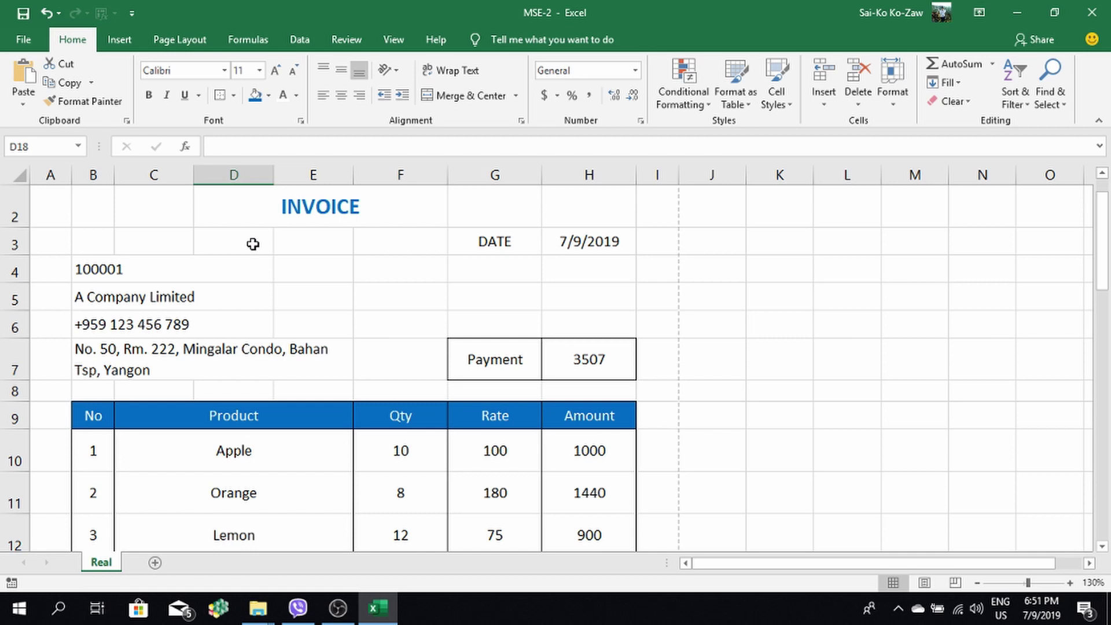
pyautogui.click(261, 215)
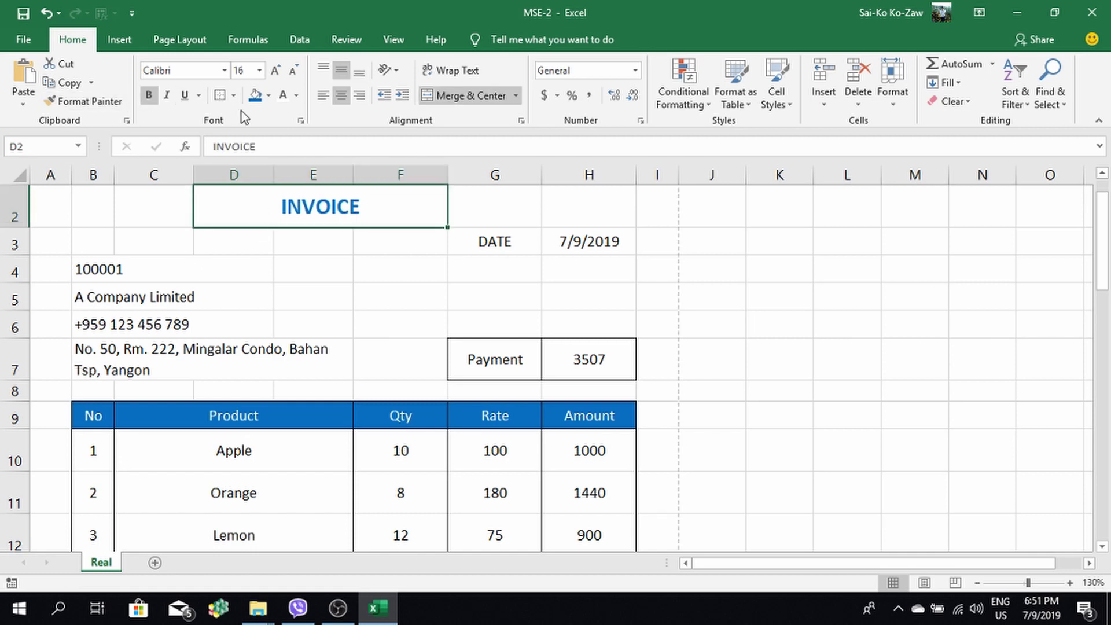
pyautogui.click(181, 74)
pyautogui.write('Times New Roman')
pyautogui.press('Return')
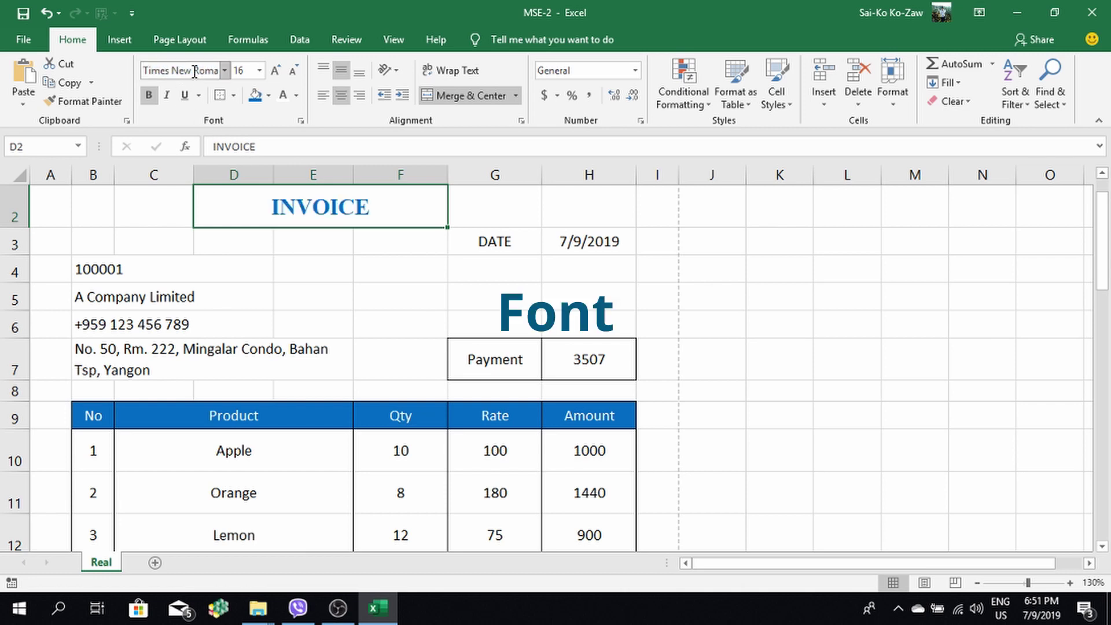
# Check that the INVOICE title's font size stays at 16
pyautogui.click(223, 71)
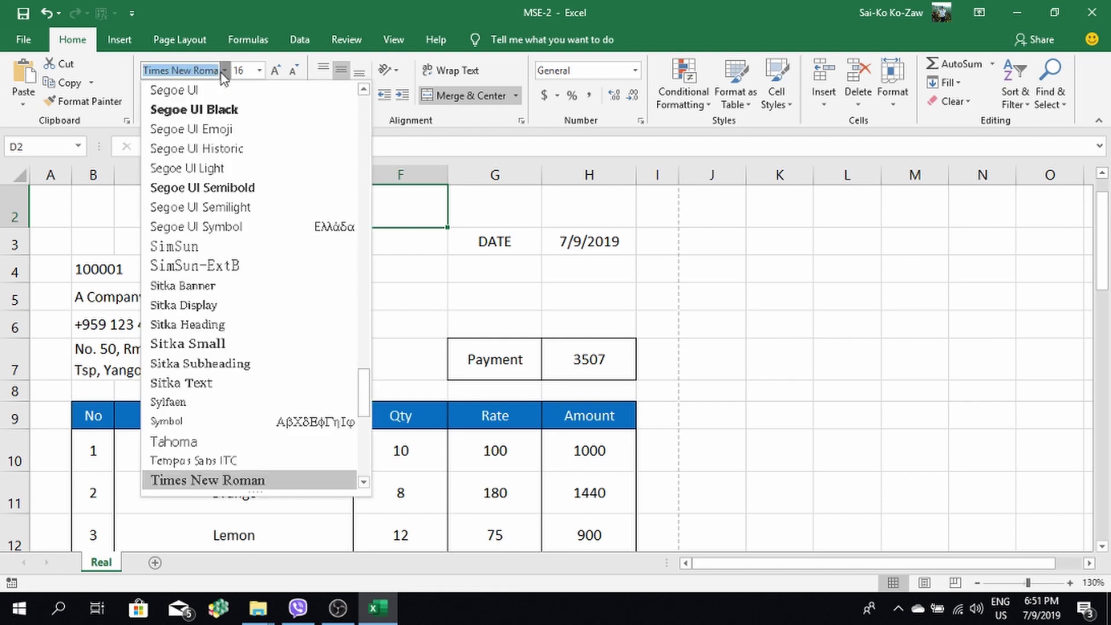
pyautogui.click(224, 71)
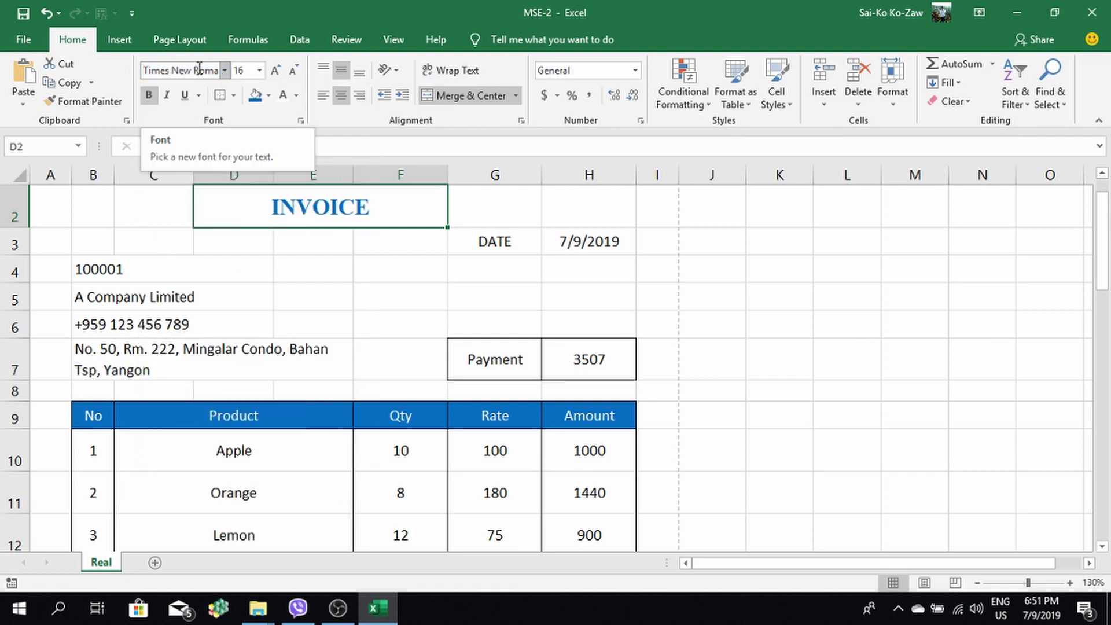
pyautogui.click(408, 321)
pyautogui.click(337, 205)
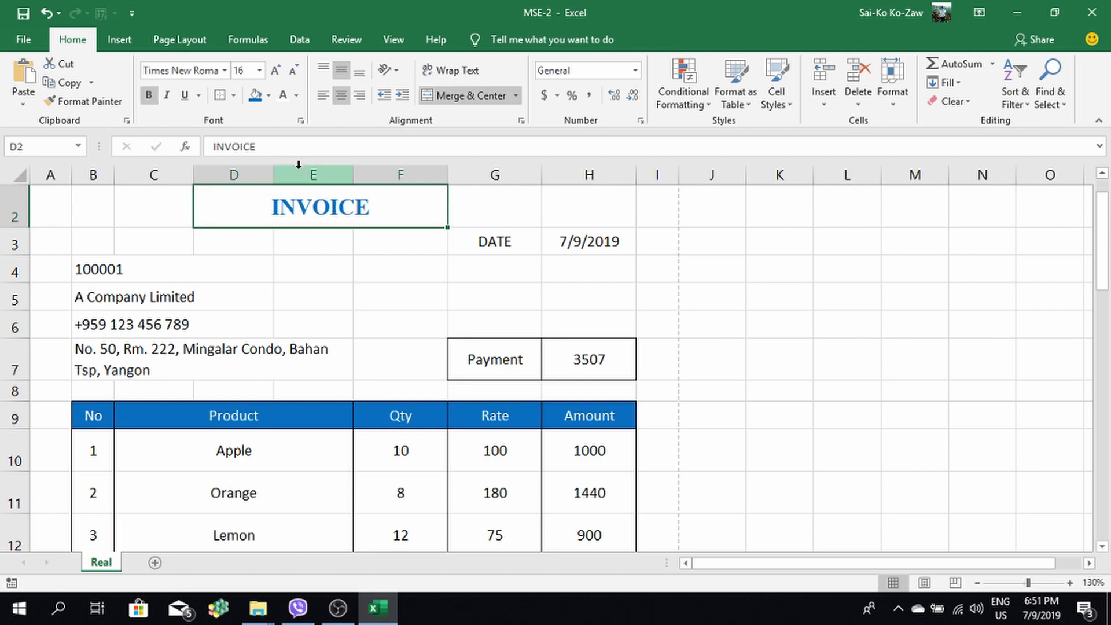
pyautogui.scroll(1, 299, 165)
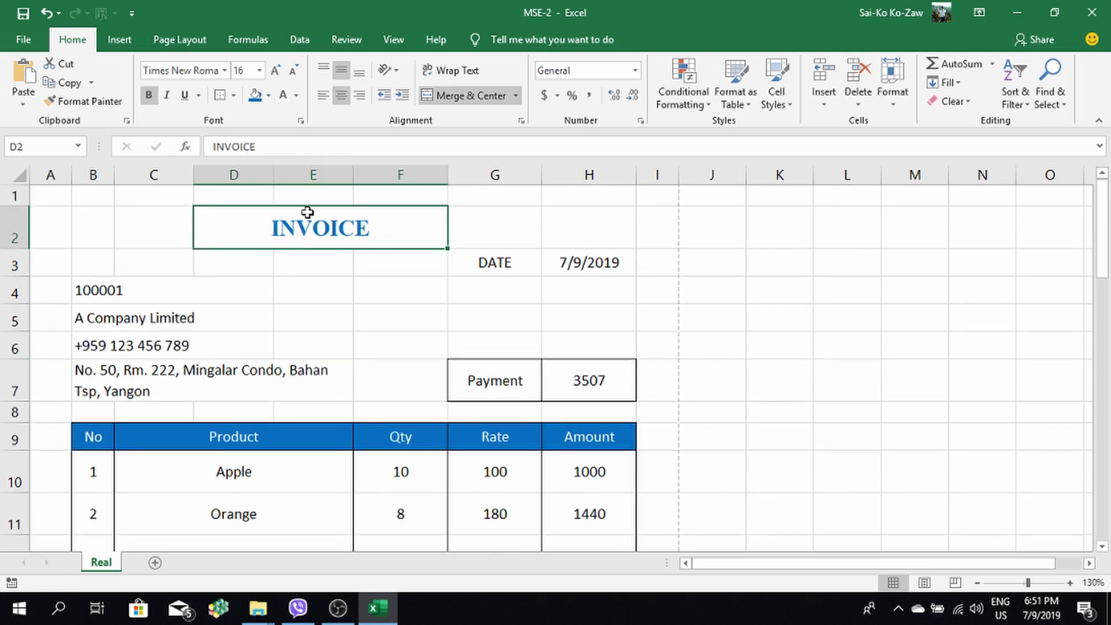
pyautogui.click(261, 71)
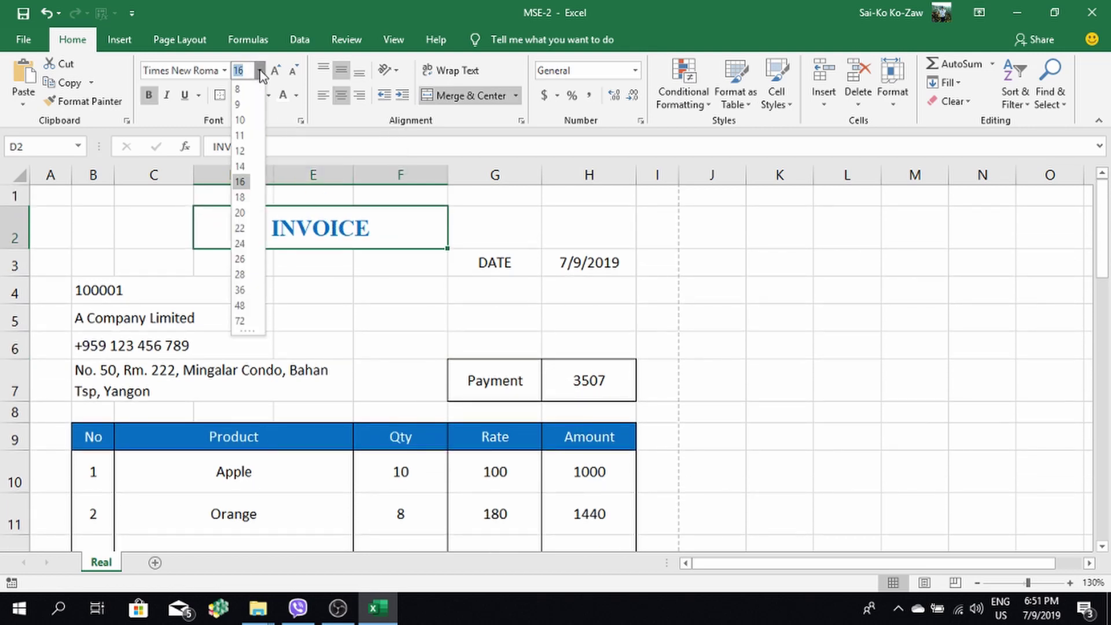
pyautogui.click(240, 182)
pyautogui.click(314, 264)
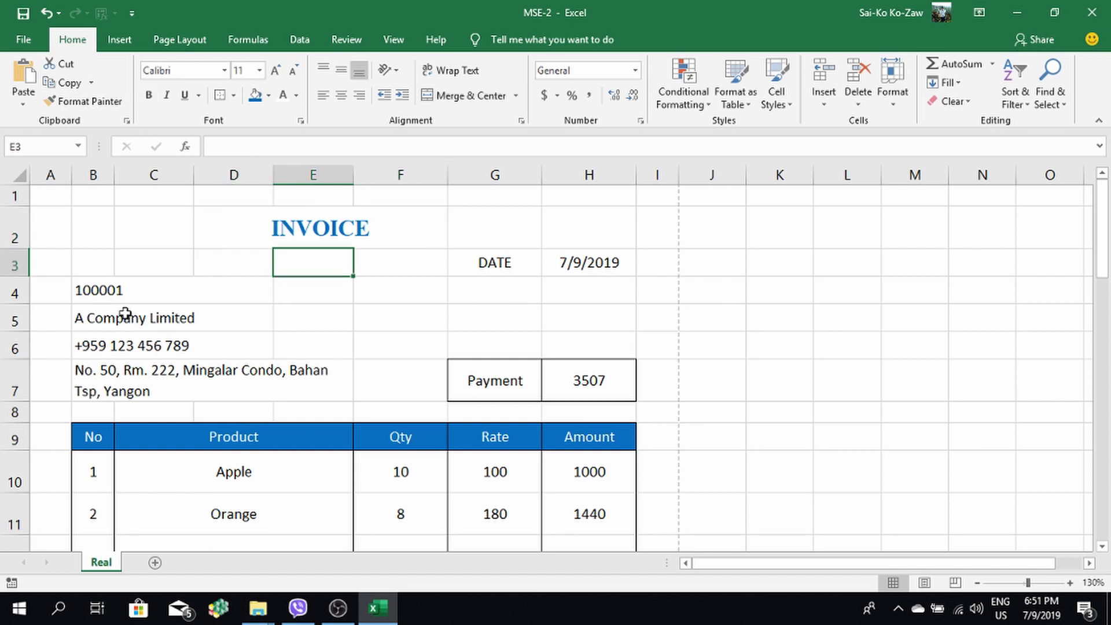
# Select the entire worksheet and apply the Times New Roman font
pyautogui.click(106, 287)
pyautogui.moveTo(74, 250); pyautogui.dragTo(504, 489)
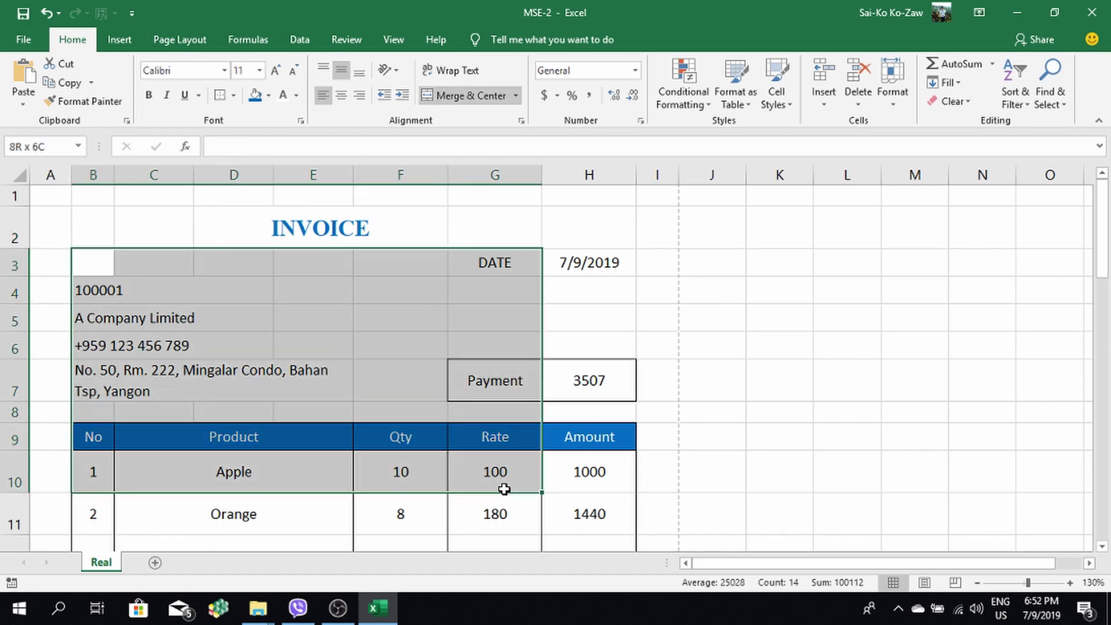
pyautogui.click(6, 176)
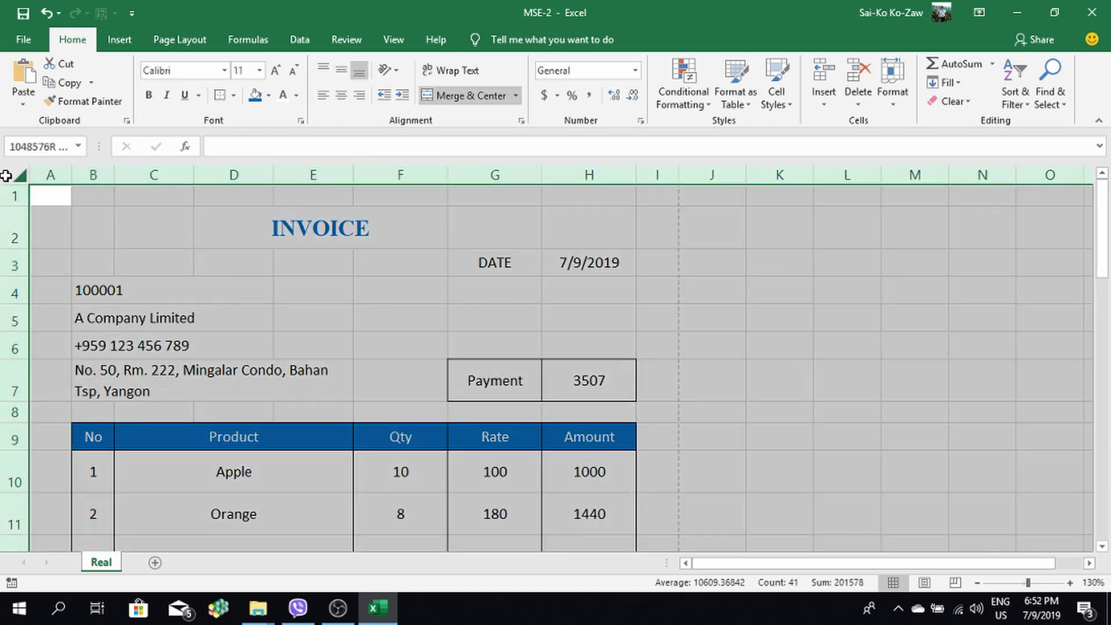
pyautogui.click(155, 294)
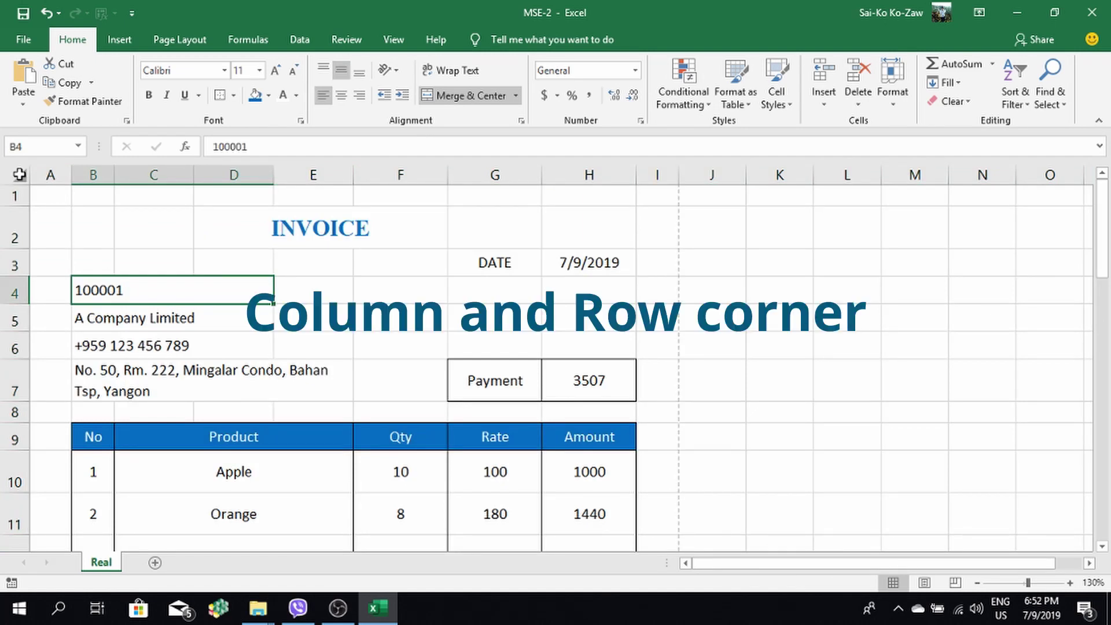
pyautogui.click(19, 174)
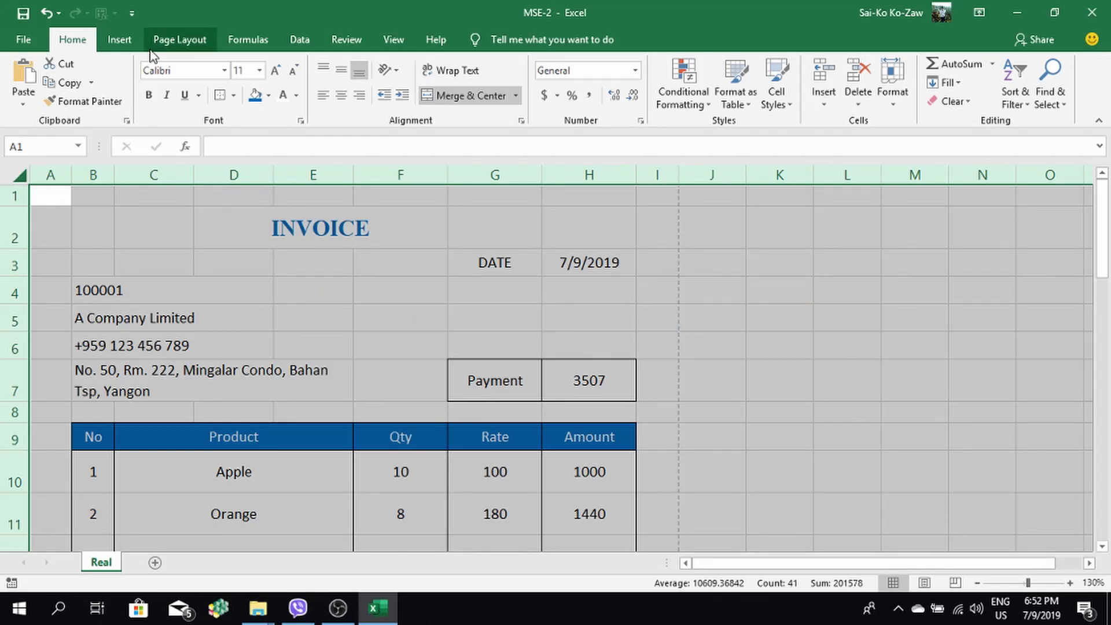
pyautogui.click(177, 70)
pyautogui.write('Times New Roma')
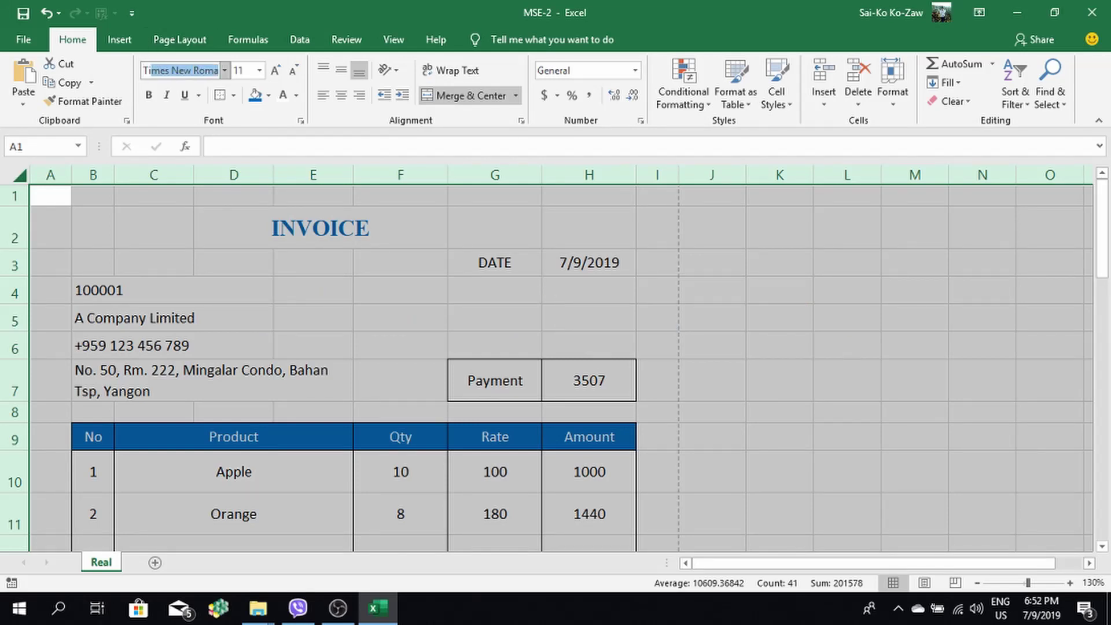
pyautogui.press('Return')
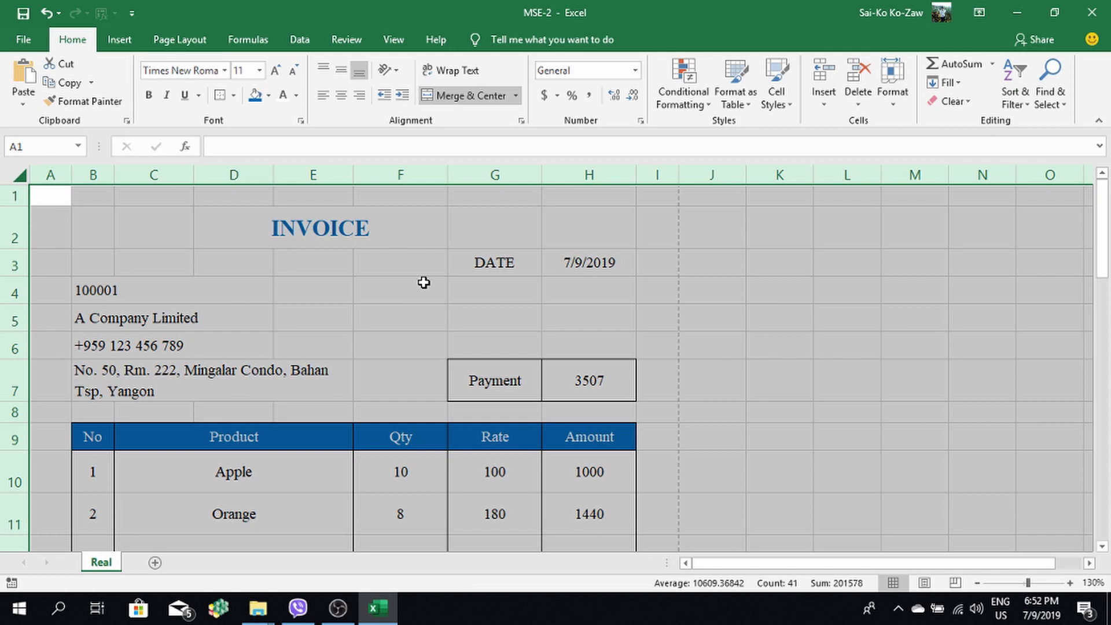
# Scroll through the invoice to review the Times New Roman text throughout
pyautogui.click(424, 280)
pyautogui.scroll(-1, 440, 368)
pyautogui.scroll(-1, 440, 369)
pyautogui.scroll(-1, 404, 371)
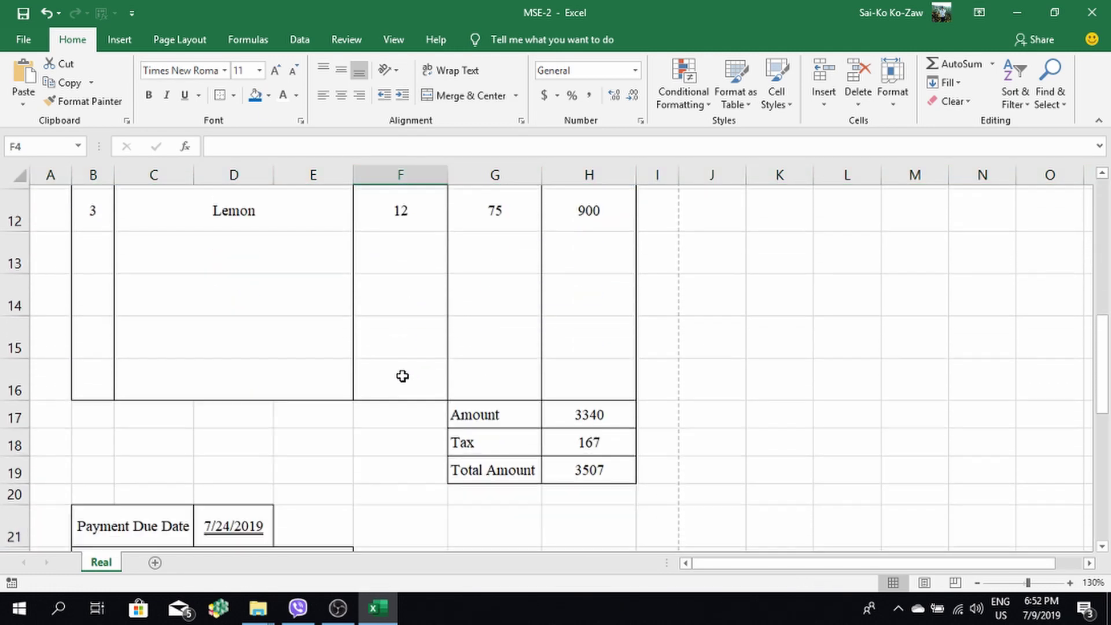
pyautogui.scroll(-1, 403, 373)
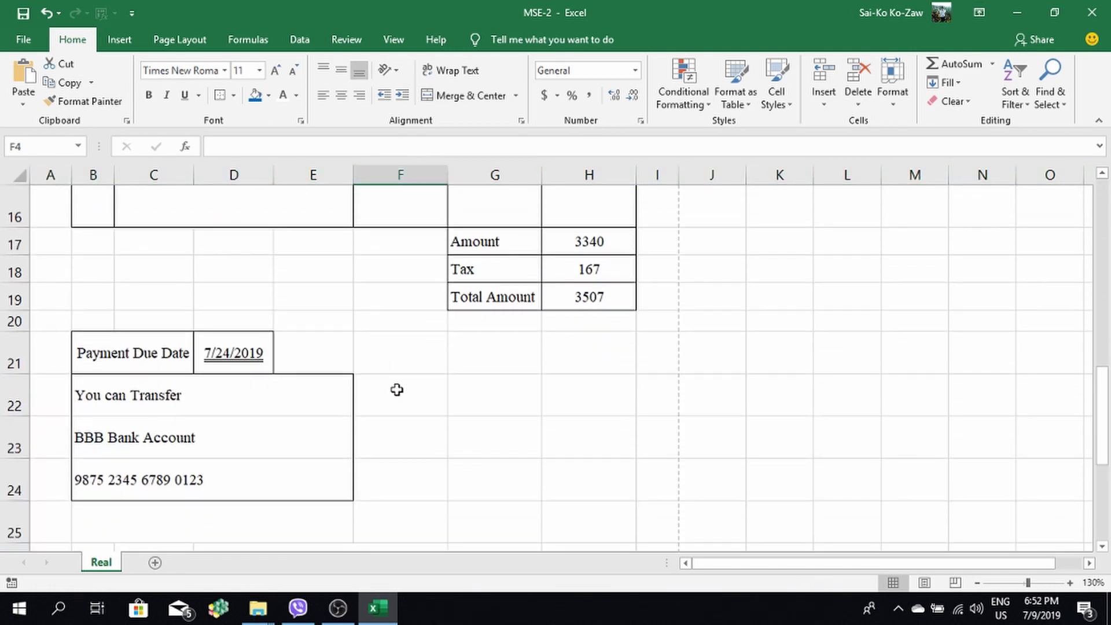
pyautogui.scroll(-1, 398, 389)
pyautogui.scroll(2, 289, 412)
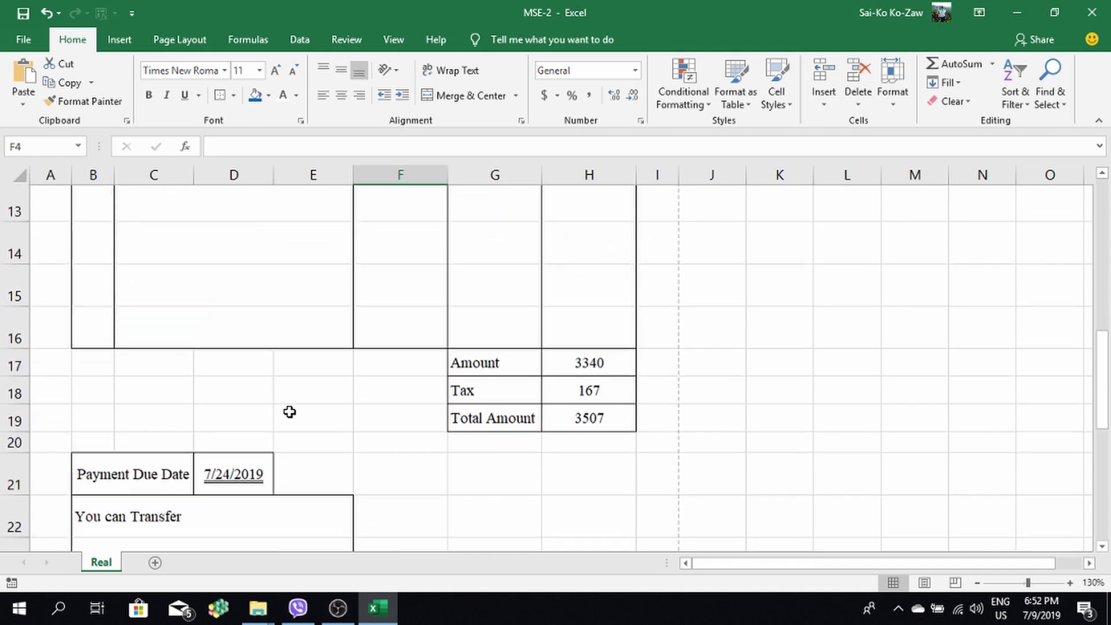
pyautogui.scroll(-3, 298, 424)
pyautogui.scroll(1, 342, 340)
pyautogui.scroll(3, 342, 340)
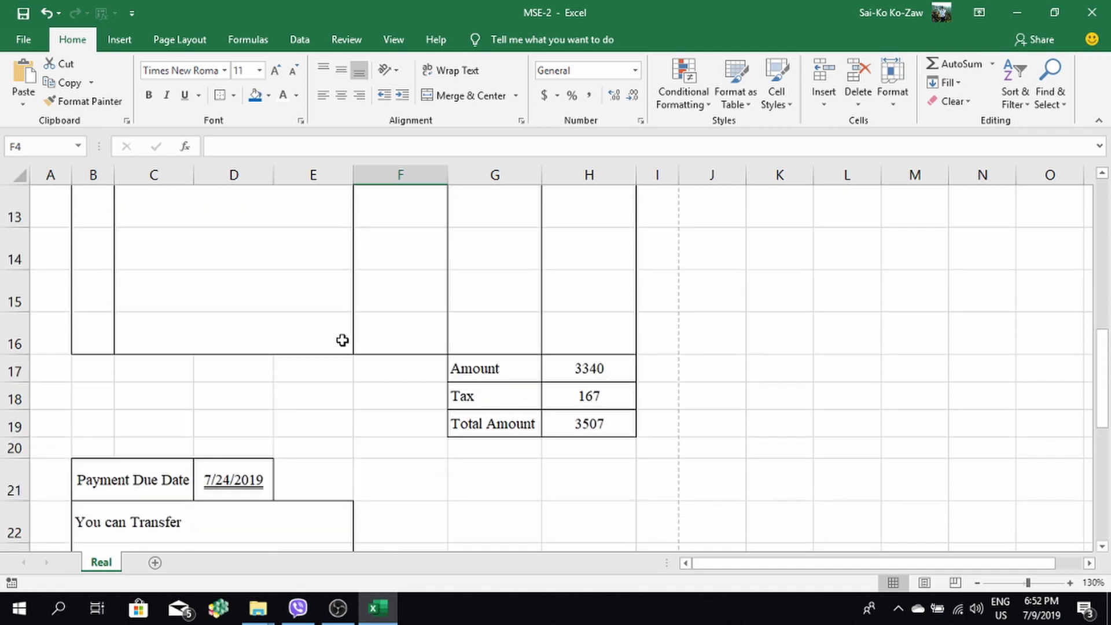
pyautogui.scroll(2, 342, 340)
pyautogui.scroll(-3, 343, 341)
pyautogui.scroll(-1, 342, 341)
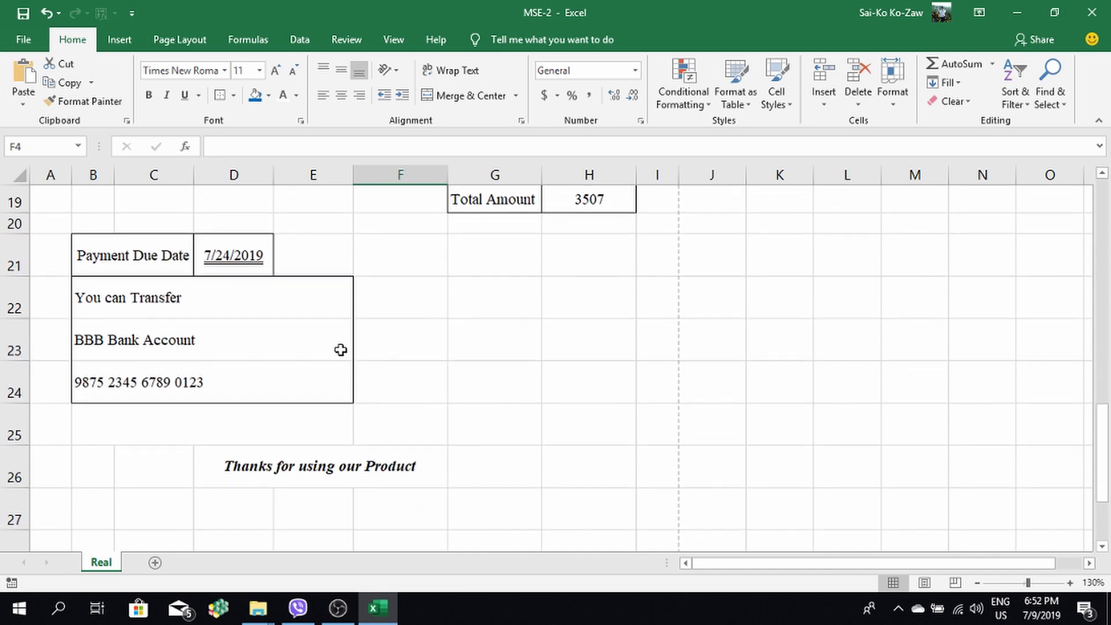
pyautogui.click(319, 456)
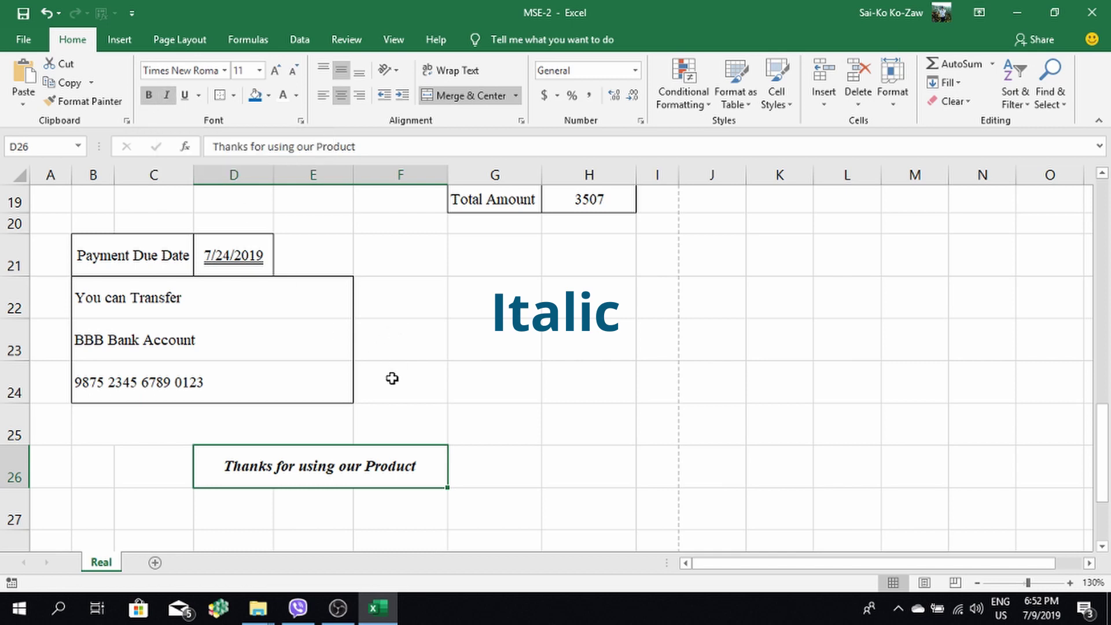
pyautogui.click(416, 393)
pyautogui.scroll(1, 237, 371)
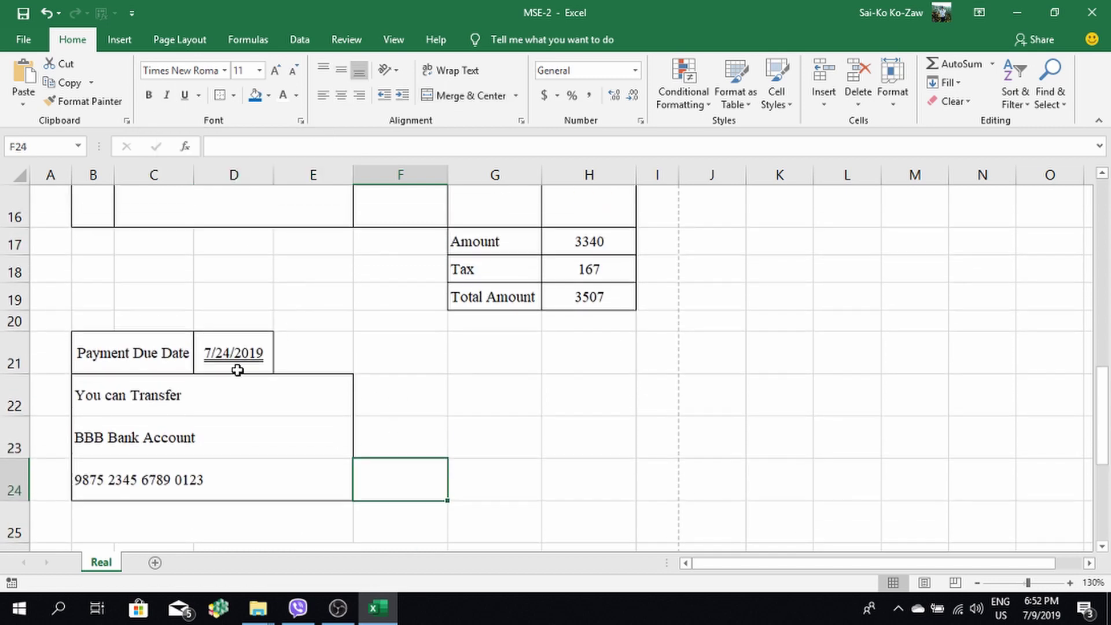
pyautogui.click(233, 352)
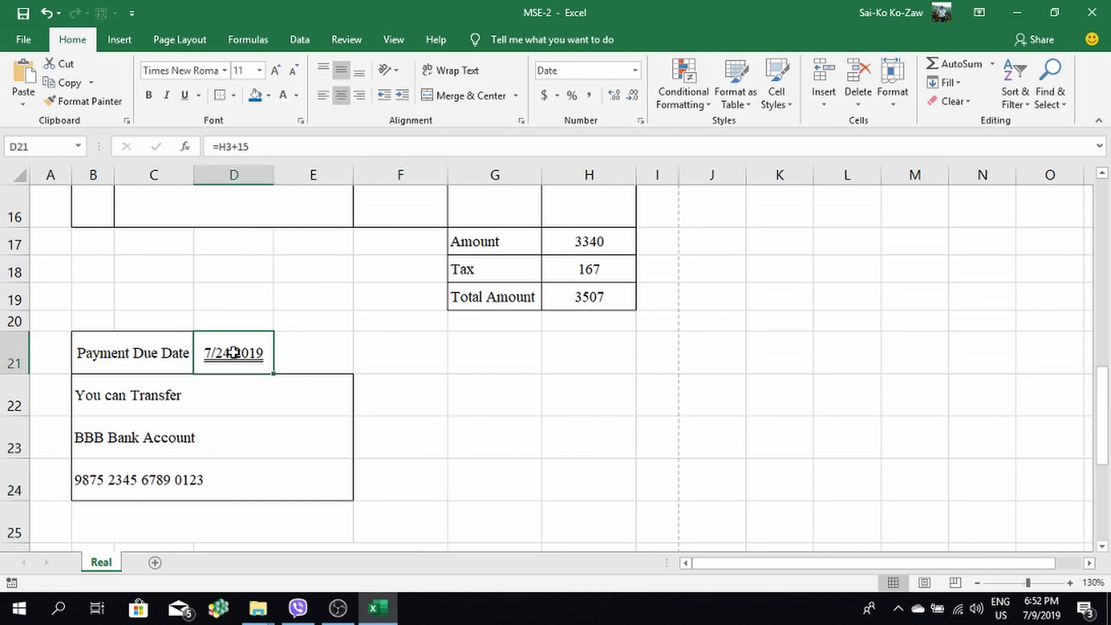
pyautogui.click(200, 95)
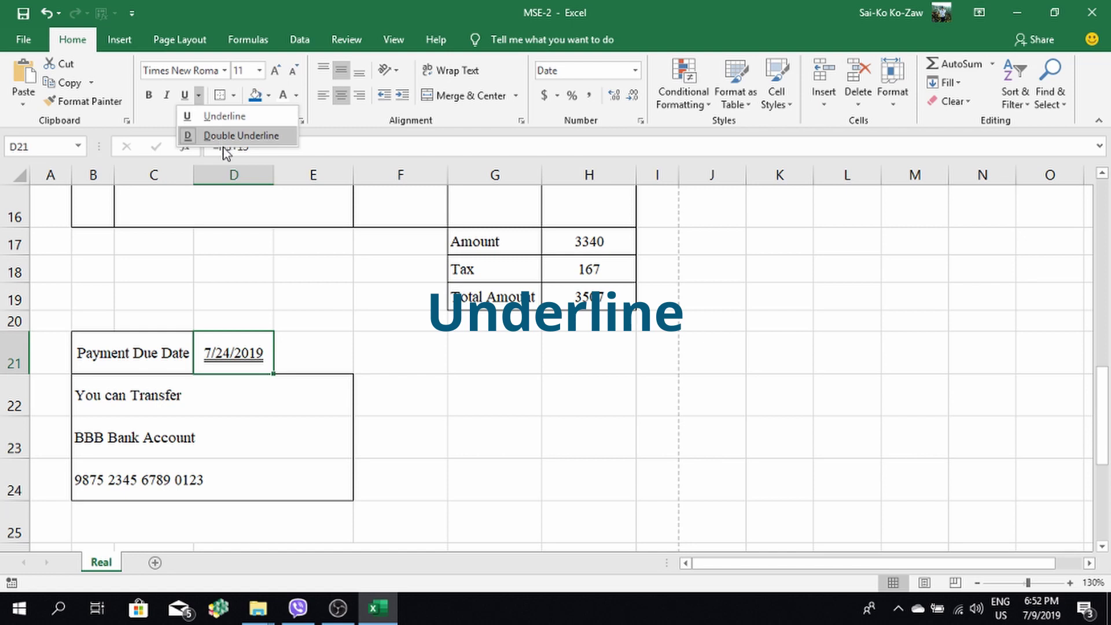
pyautogui.scroll(3, 292, 388)
pyautogui.scroll(2, 291, 388)
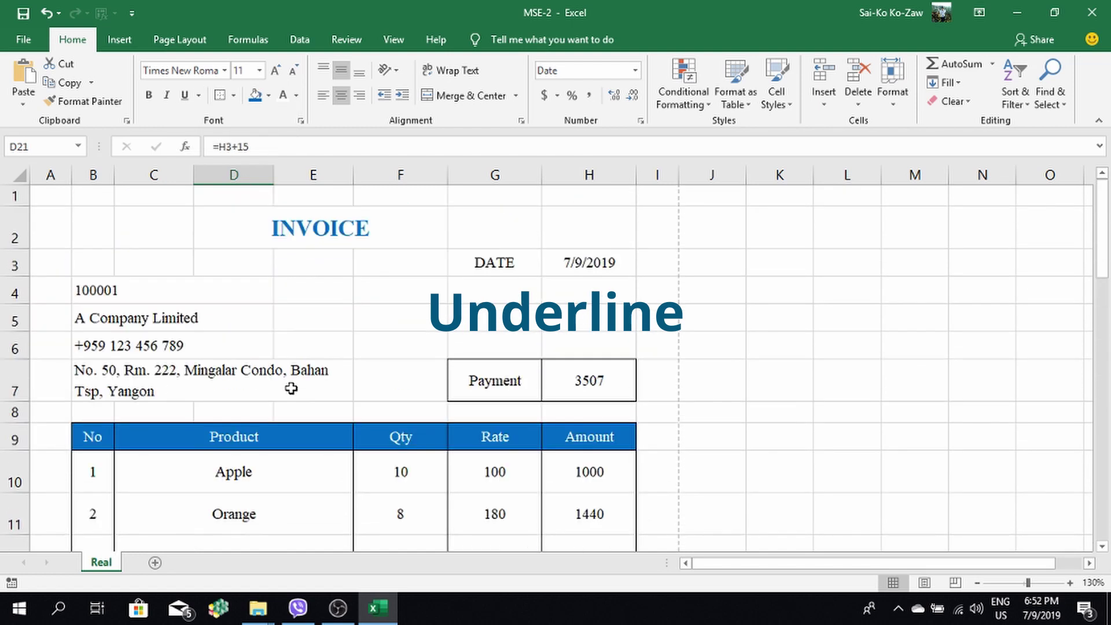
pyautogui.scroll(-1, 293, 387)
pyautogui.scroll(-3, 292, 386)
pyautogui.scroll(-1, 223, 435)
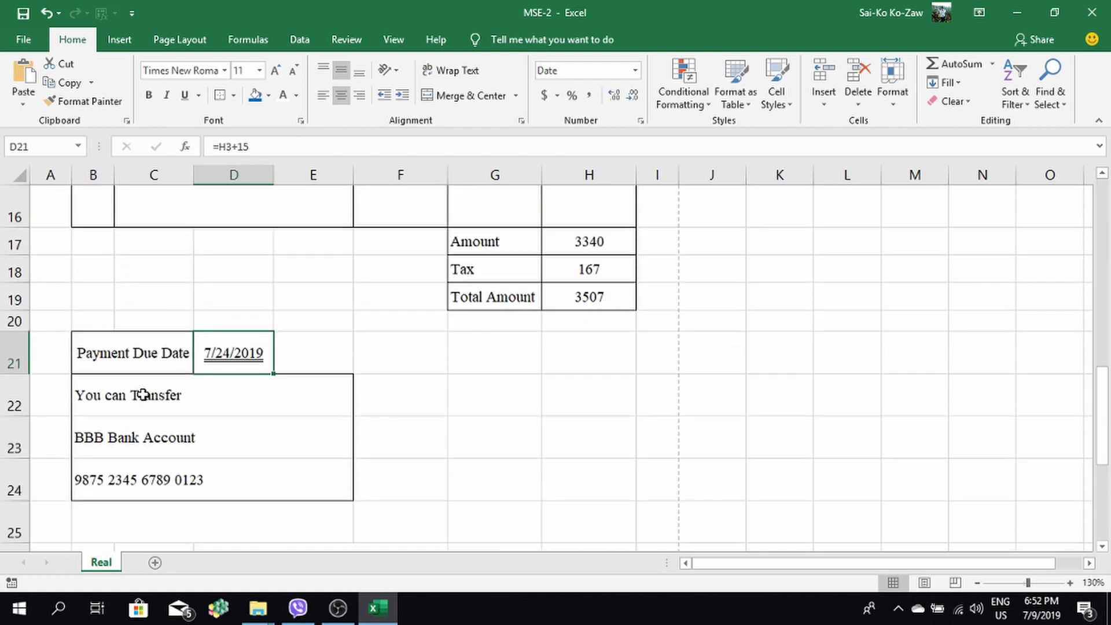
# Make the 'You can Transfer' text in B22 blue
pyautogui.click(142, 399)
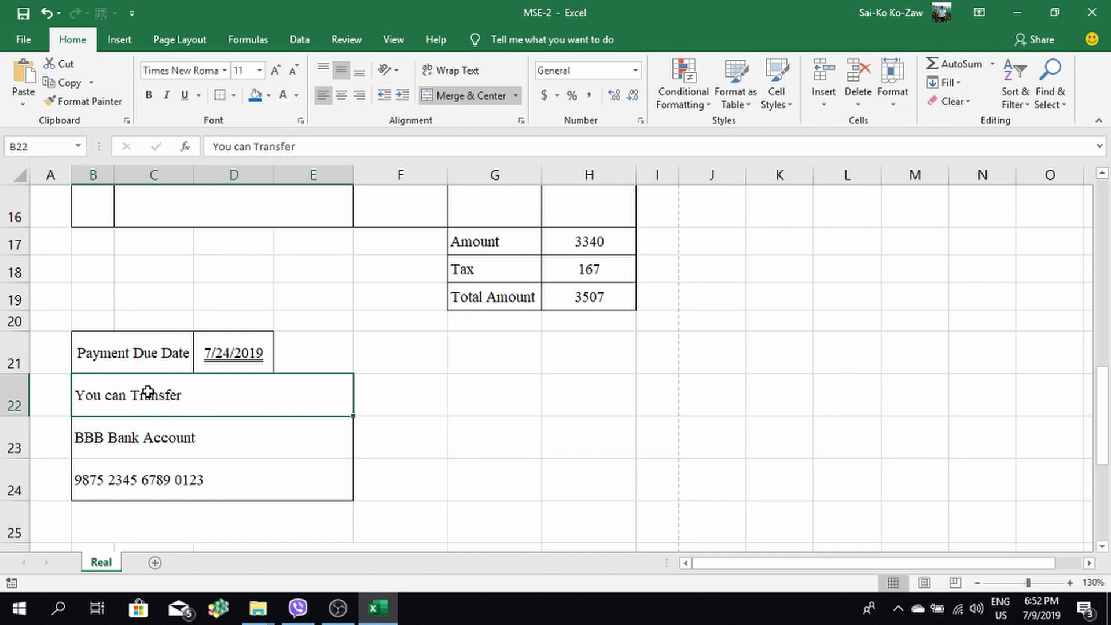
pyautogui.moveTo(148, 392); pyautogui.dragTo(221, 412)
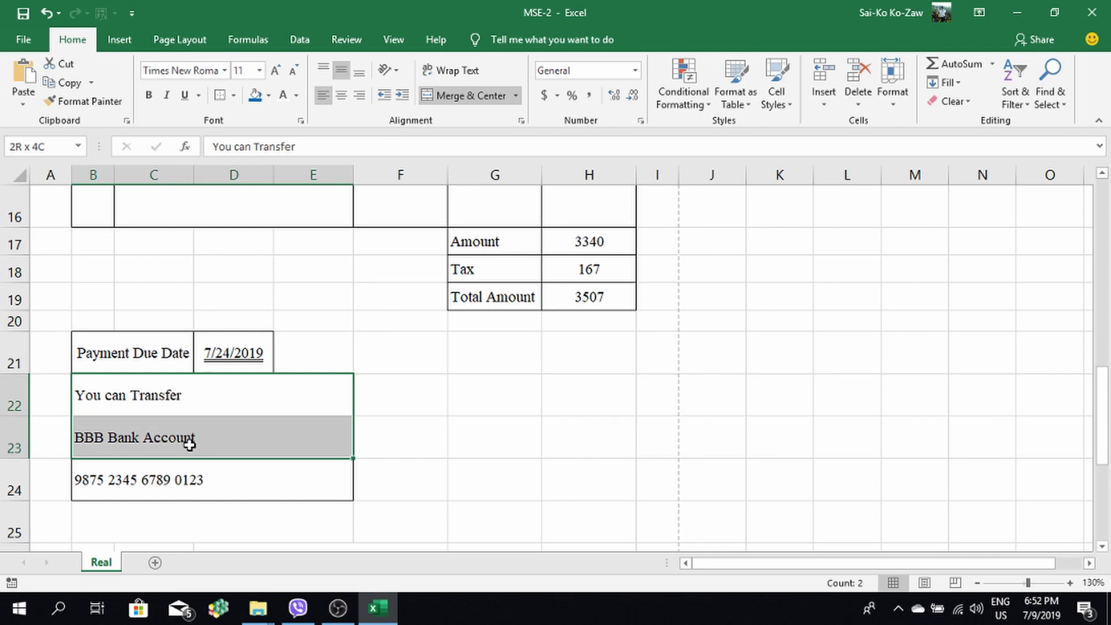
pyautogui.click(296, 95)
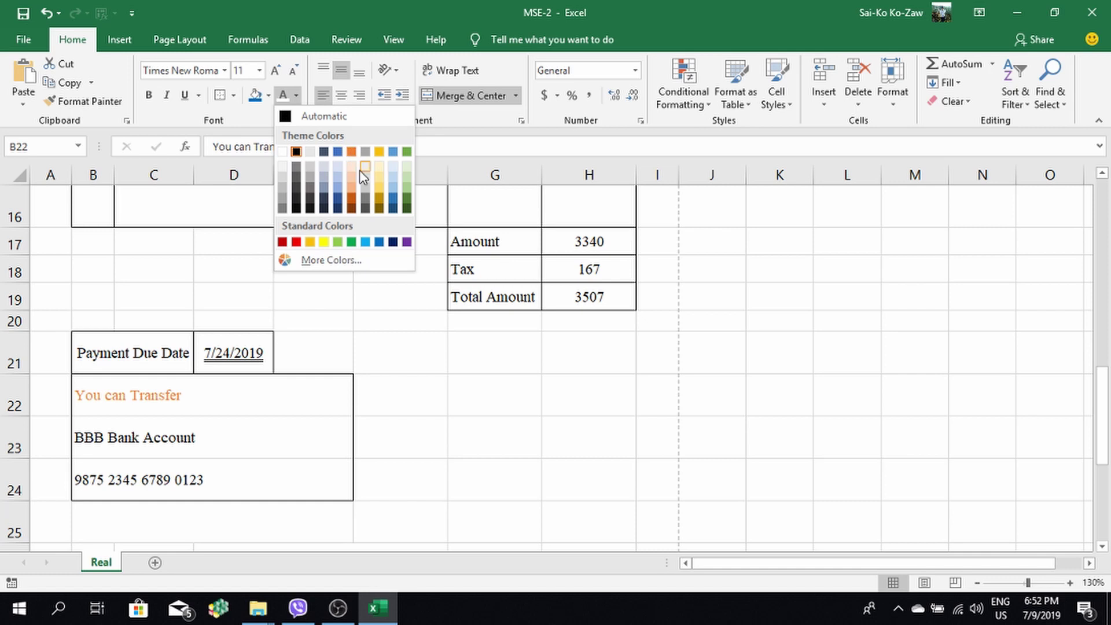
pyautogui.click(378, 241)
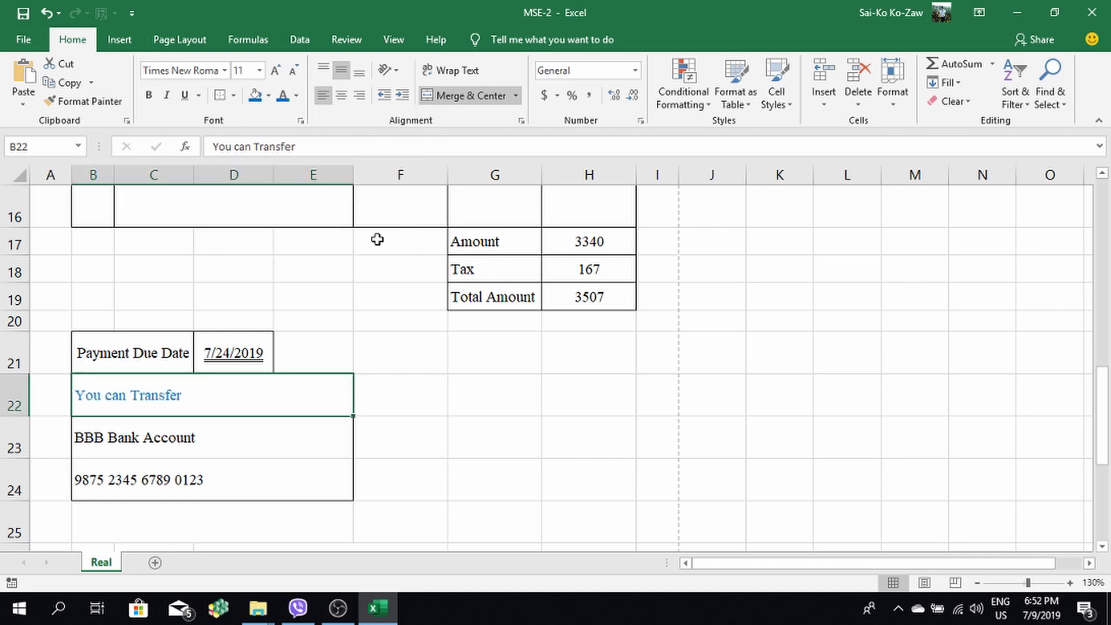
# Set the row height of rows 21–24 to 20
pyautogui.scroll(-1, 347, 451)
pyautogui.moveTo(15, 255); pyautogui.dragTo(29, 403)
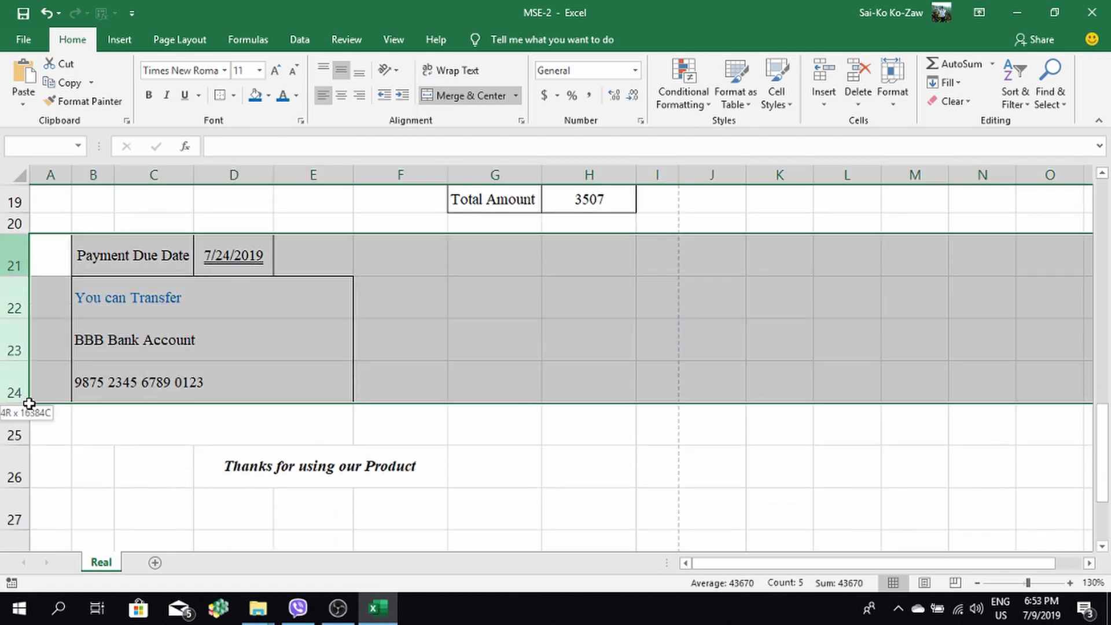
pyautogui.rightClick(26, 384)
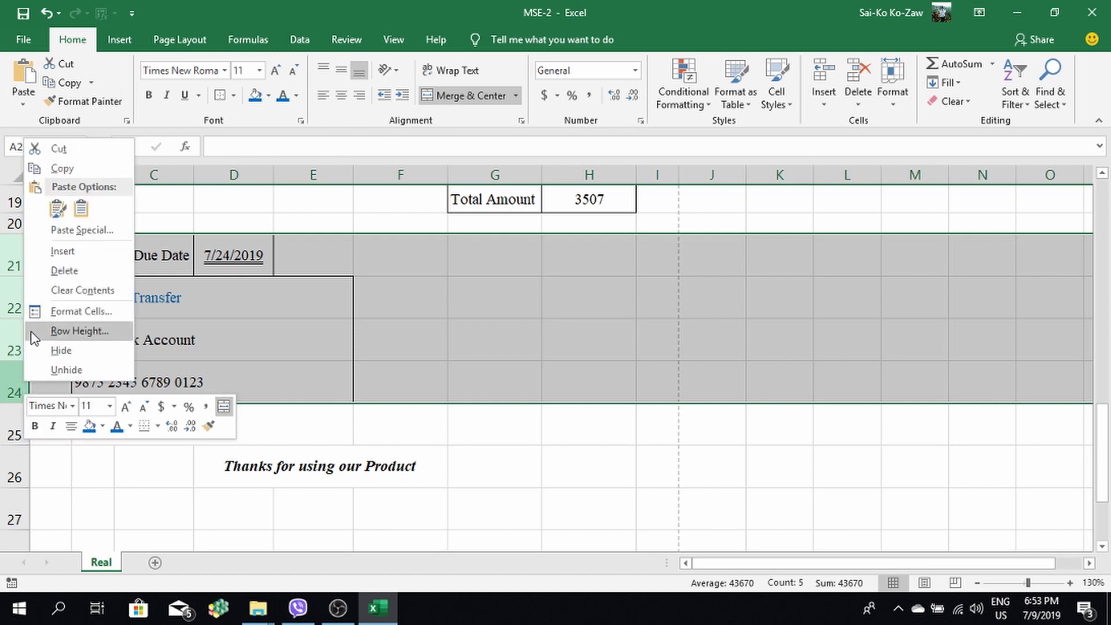
pyautogui.click(79, 331)
pyautogui.write('20')
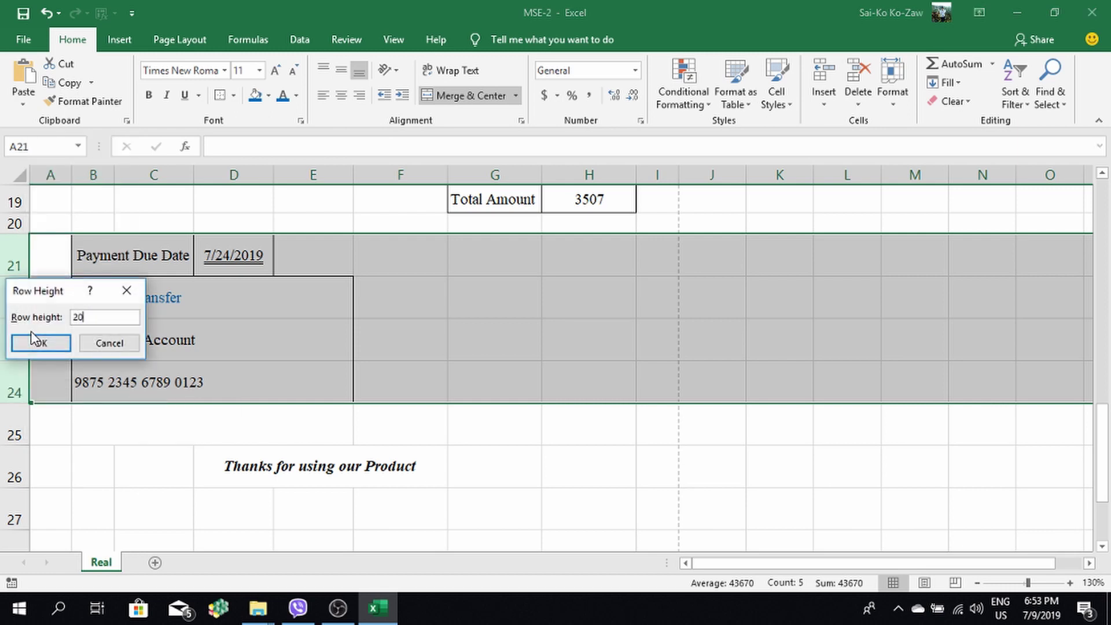
pyautogui.click(33, 339)
pyautogui.click(189, 313)
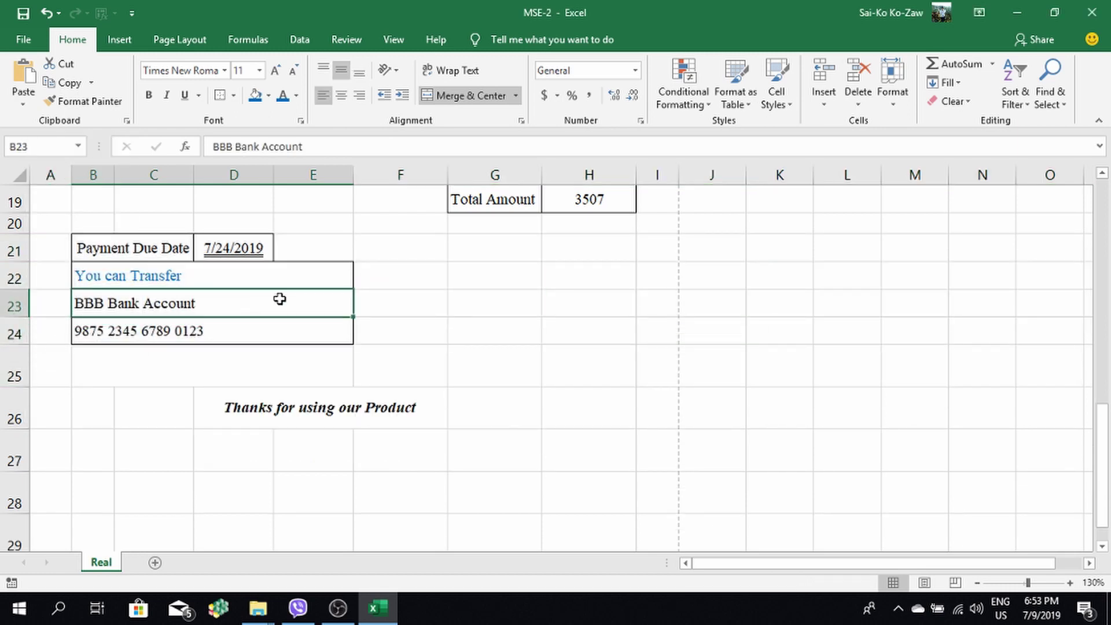
pyautogui.scroll(3, 279, 299)
pyautogui.scroll(3, 279, 299)
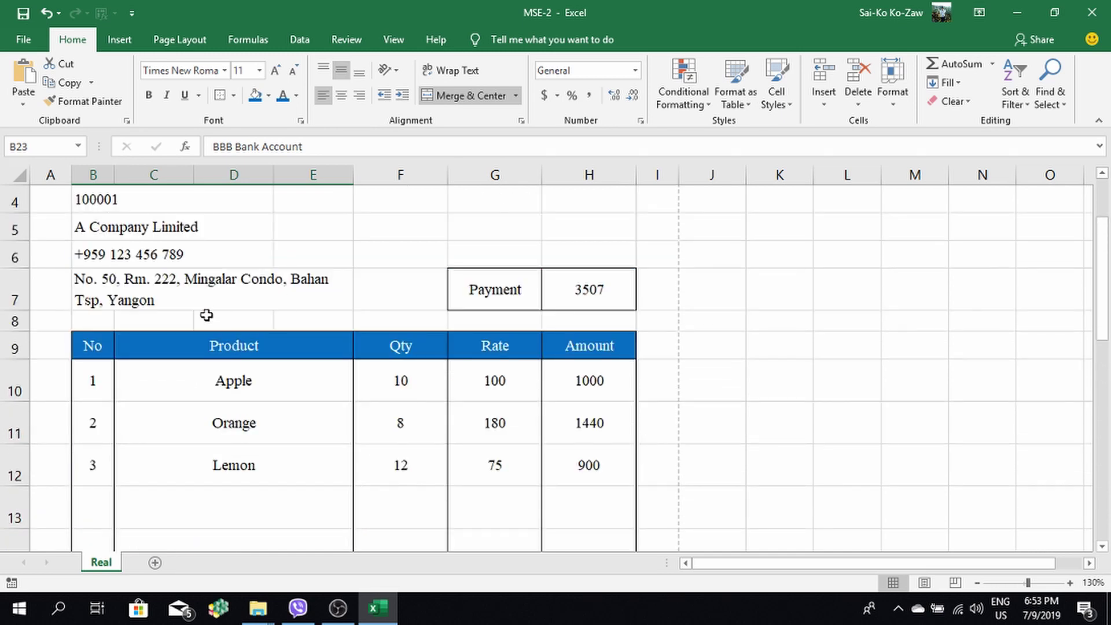
pyautogui.scroll(-2, 207, 315)
pyautogui.scroll(-2, 206, 313)
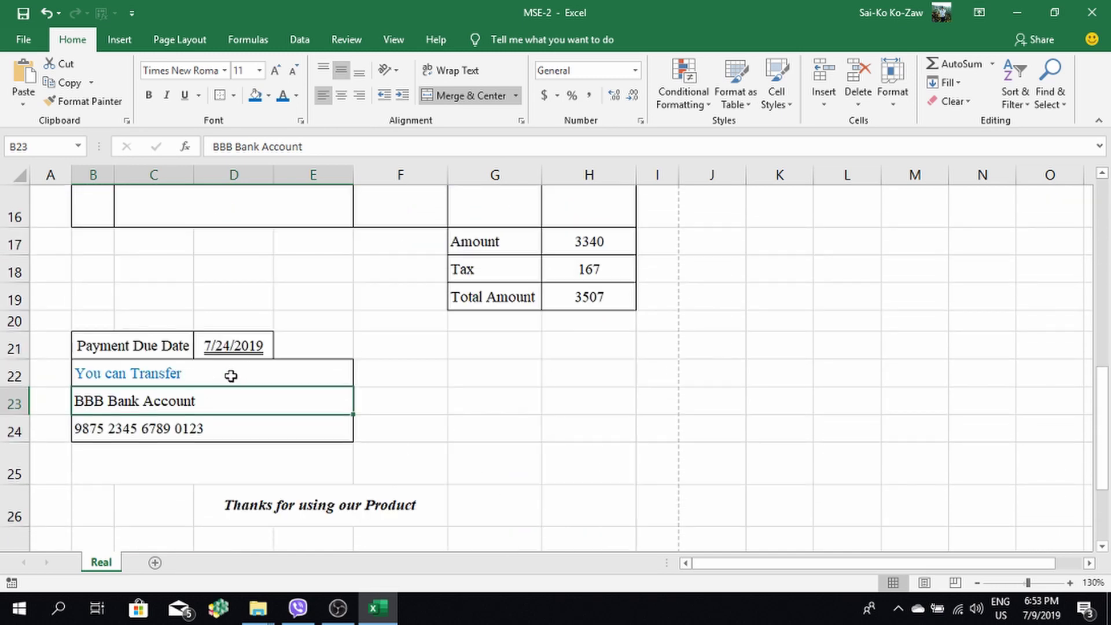
# Colour the payment due date 7/24/2019 in D21 with standard Red
pyautogui.click(209, 341)
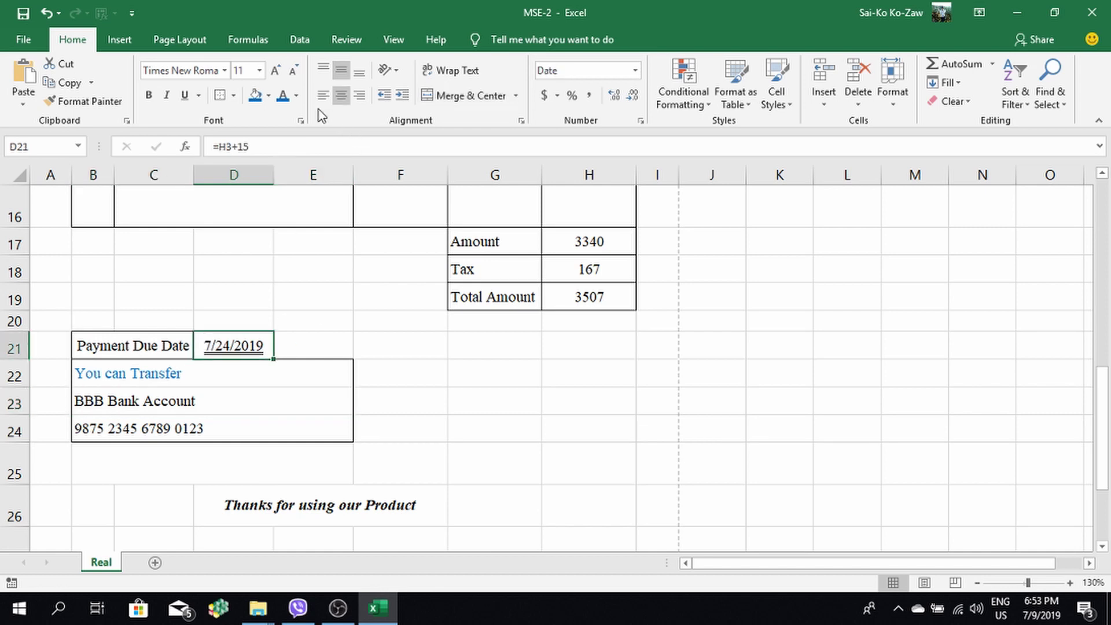
pyautogui.click(297, 97)
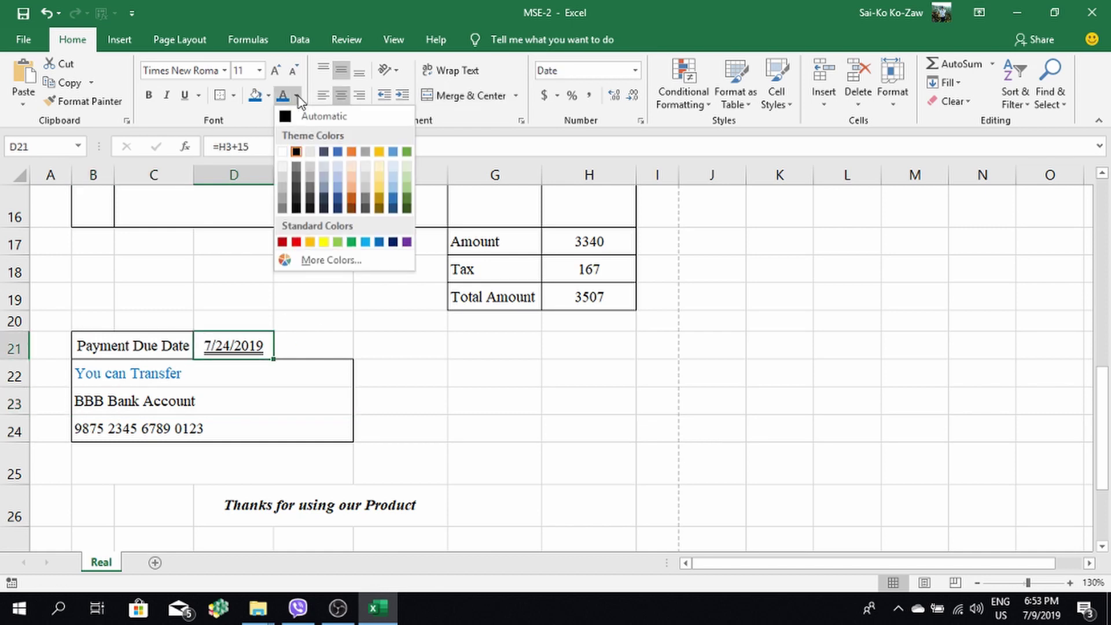
pyautogui.click(297, 242)
pyautogui.click(300, 346)
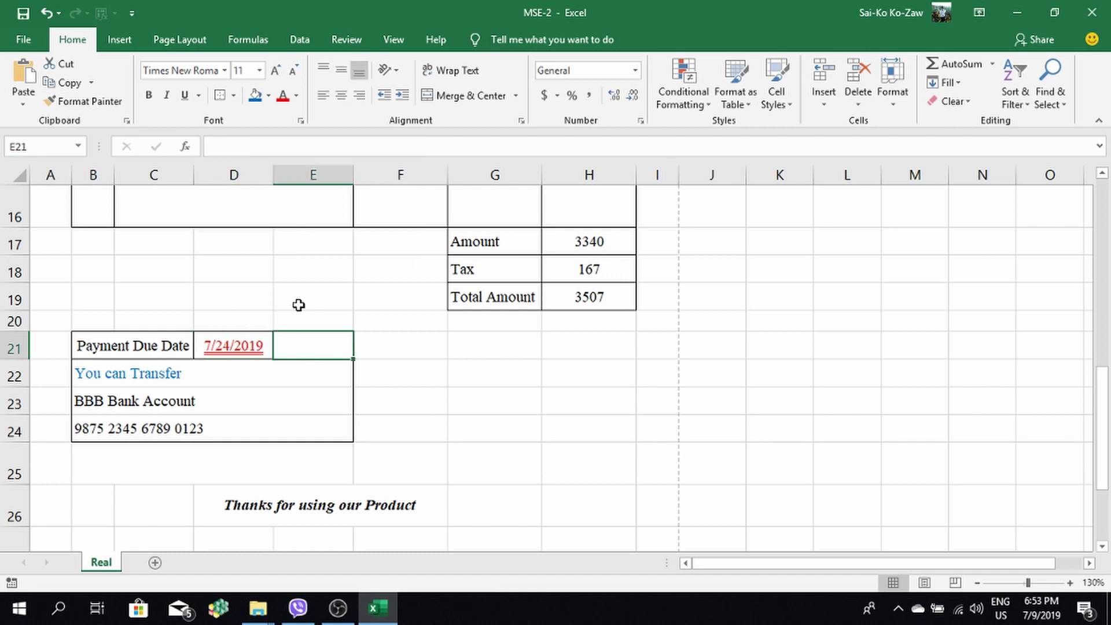
pyautogui.scroll(2, 299, 310)
pyautogui.scroll(1, 301, 311)
pyautogui.scroll(2, 301, 311)
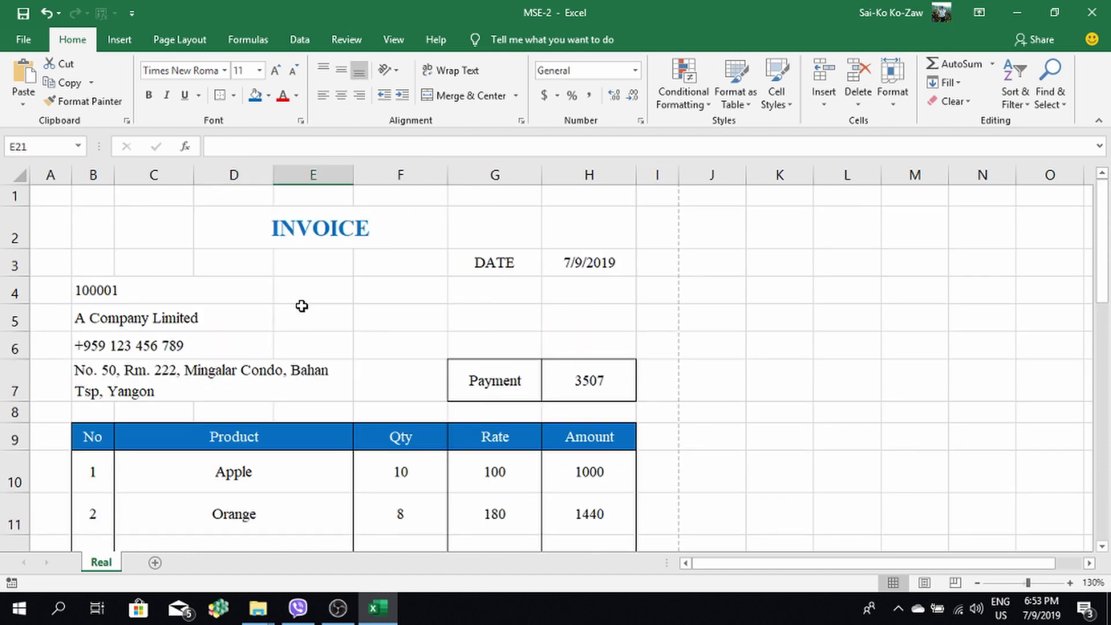
pyautogui.scroll(-3, 302, 306)
pyautogui.scroll(-2, 302, 306)
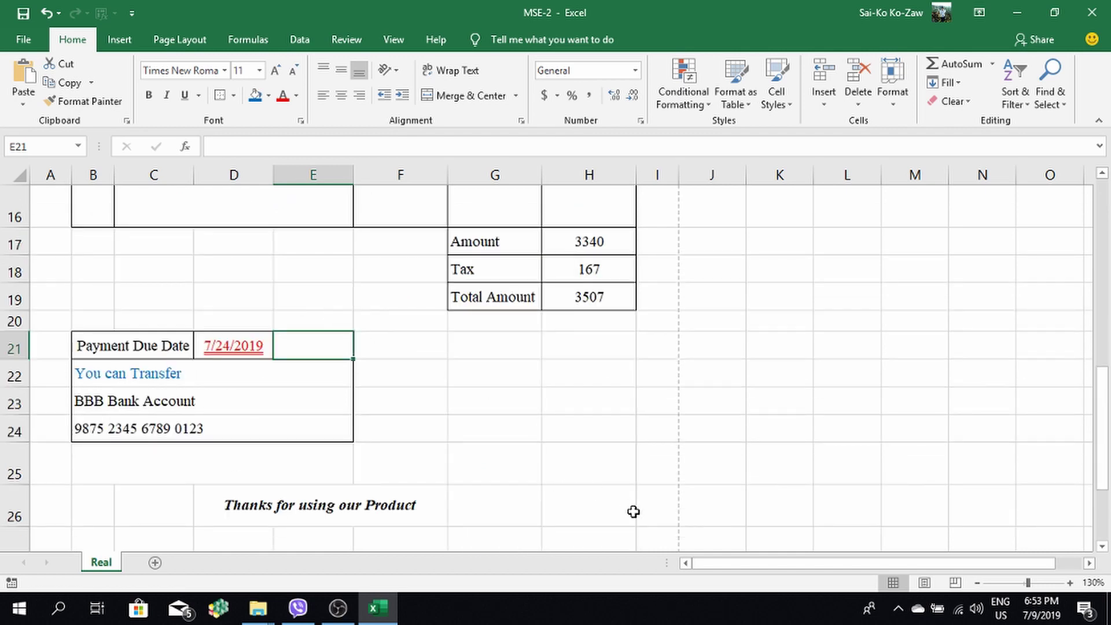
pyautogui.scroll(-1, 633, 512)
pyautogui.scroll(3, 397, 366)
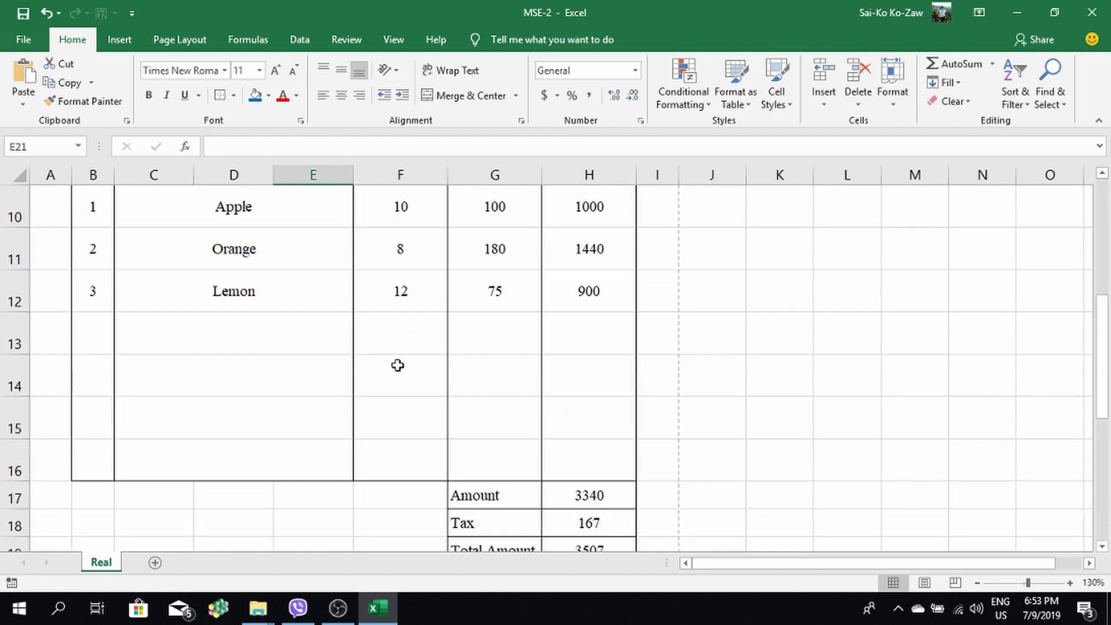
pyautogui.scroll(3, 398, 365)
pyautogui.scroll(-1, 398, 360)
# Turn off the sheet gridlines from the View tab's Show group
pyautogui.scroll(-1, 364, 360)
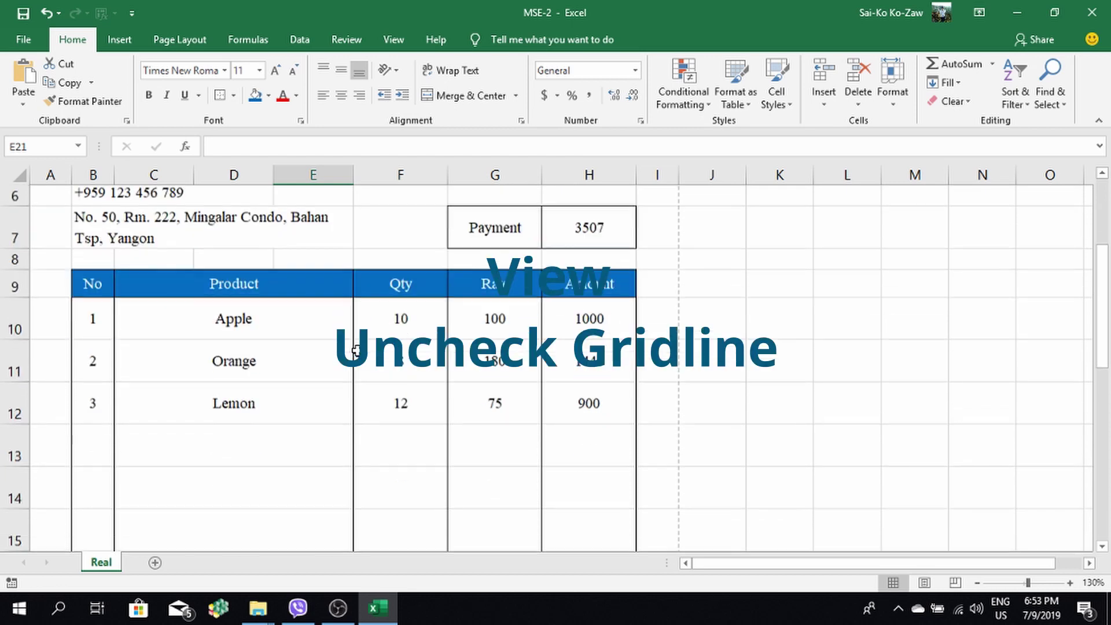
pyautogui.click(354, 46)
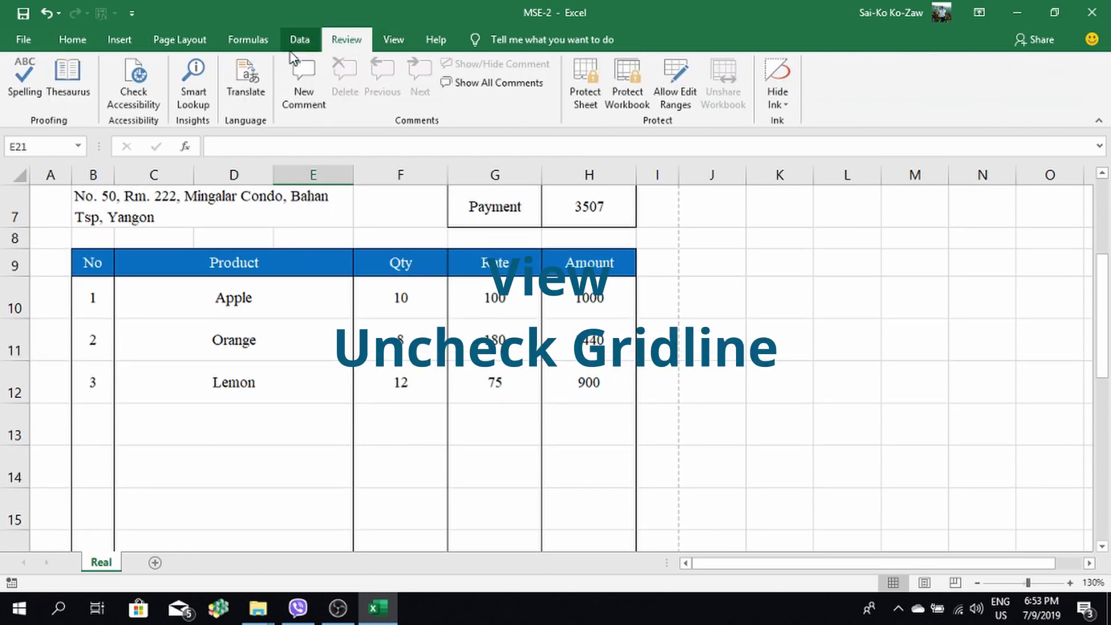
pyautogui.click(387, 45)
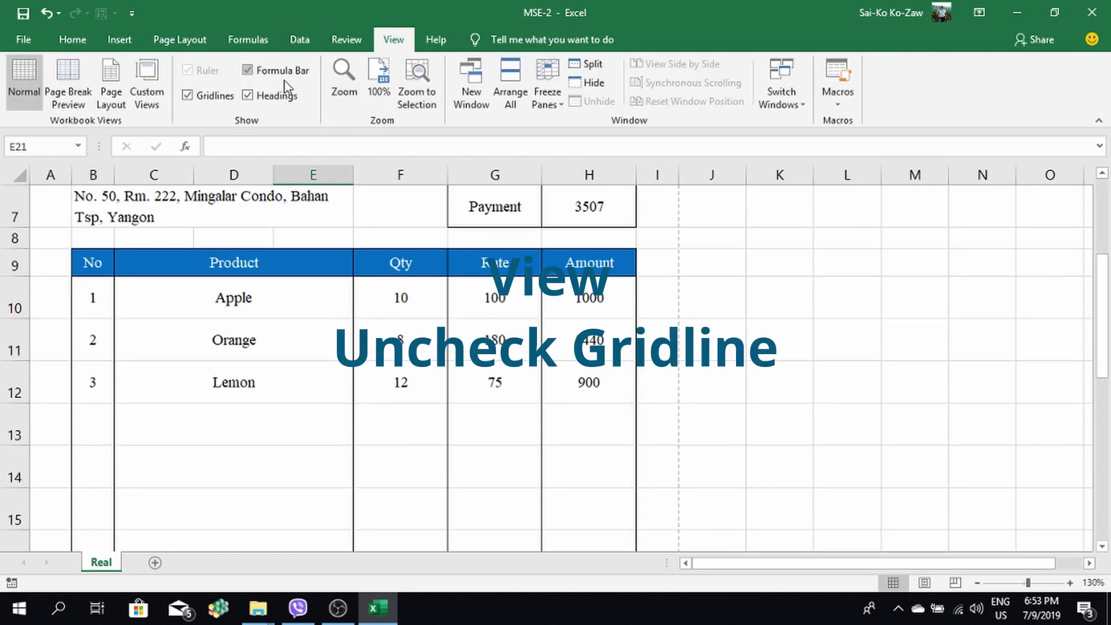
pyautogui.click(191, 96)
# Scroll and select the invoice area A1:I32 to review it without gridlines
pyautogui.scroll(-2, 301, 232)
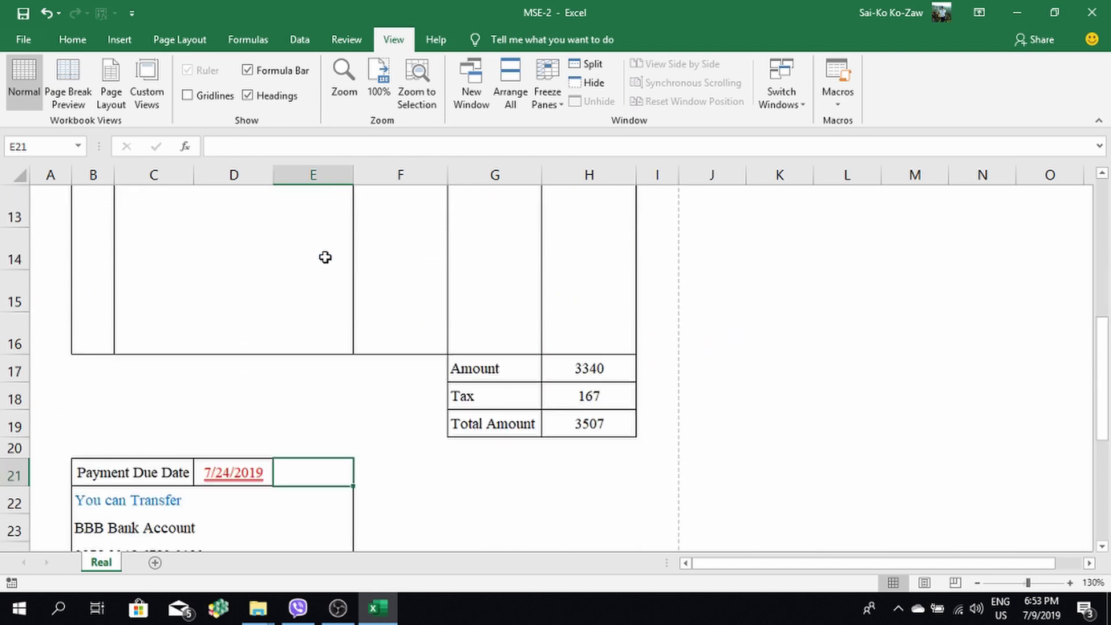
pyautogui.scroll(-2, 330, 260)
pyautogui.keyDown('ctrl'); pyautogui.scroll(-1, 351, 265); pyautogui.keyUp('ctrl')
pyautogui.keyDown('ctrl'); pyautogui.scroll(-1, 351, 265); pyautogui.keyUp('ctrl')
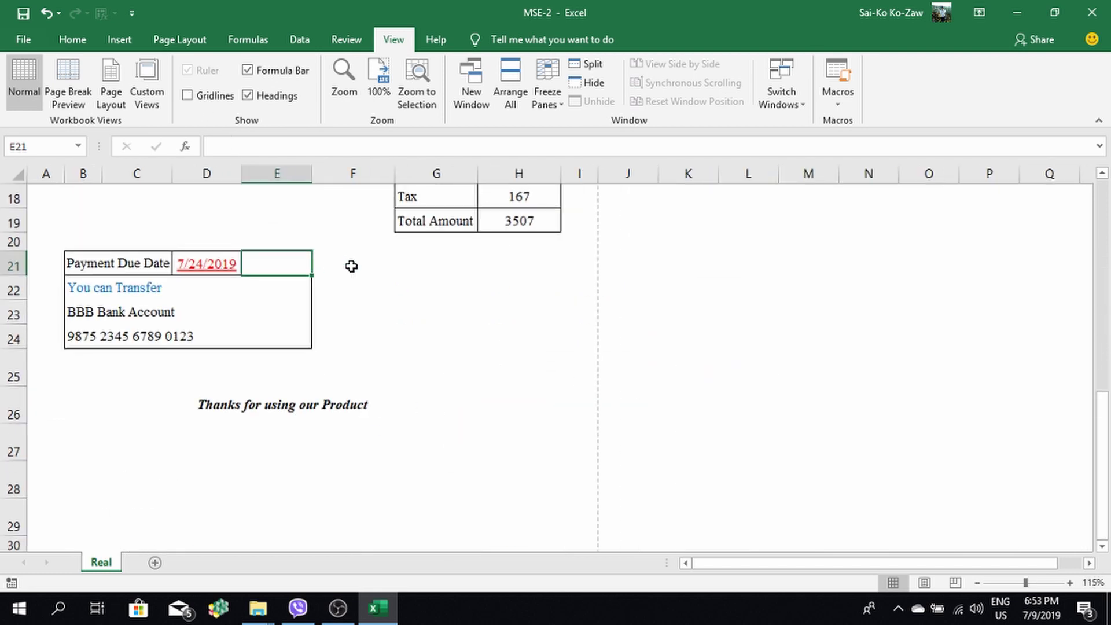
pyautogui.keyDown('ctrl'); pyautogui.scroll(-1, 324, 301); pyautogui.keyUp('ctrl')
pyautogui.scroll(2, 297, 330)
pyautogui.scroll(2, 327, 392)
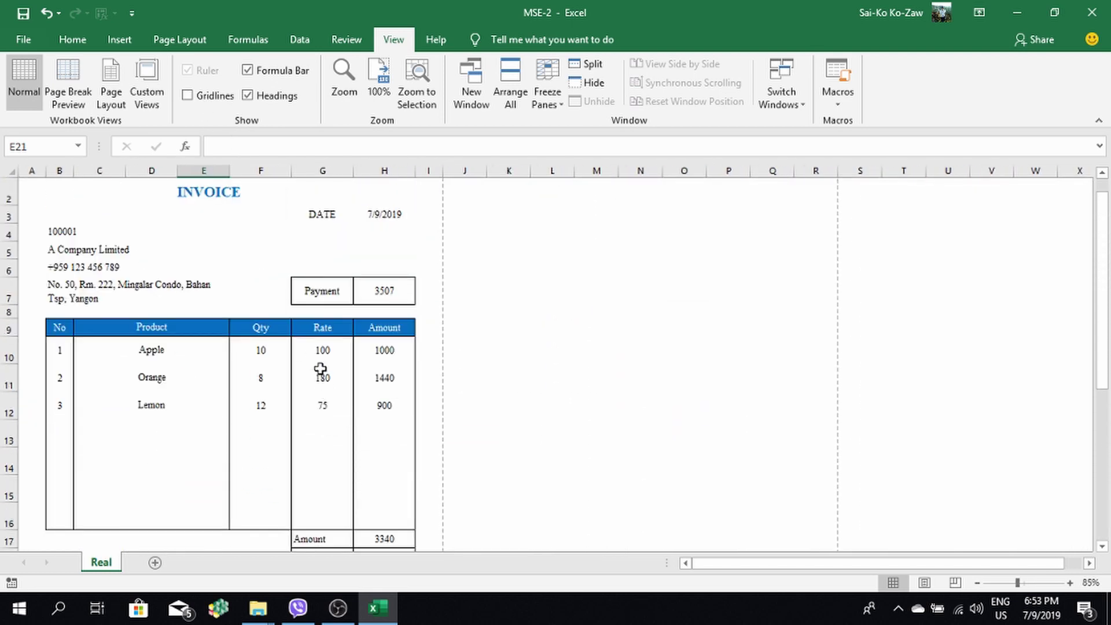
pyautogui.scroll(-2, 321, 376)
pyautogui.scroll(-3, 394, 428)
pyautogui.moveTo(433, 483); pyautogui.dragTo(2, 39)
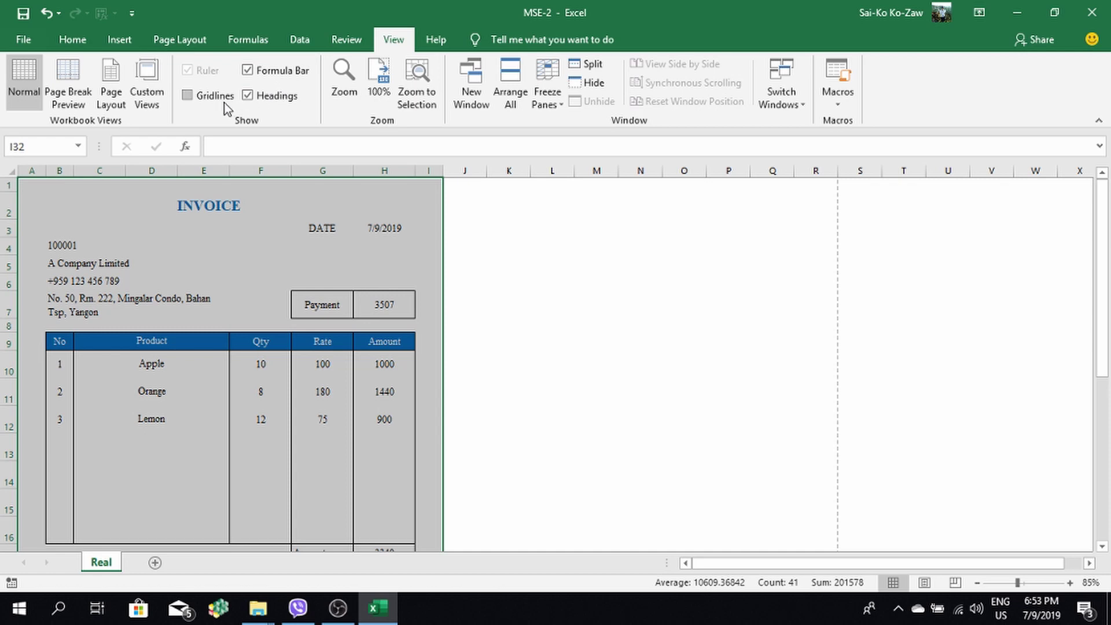
pyautogui.click(348, 264)
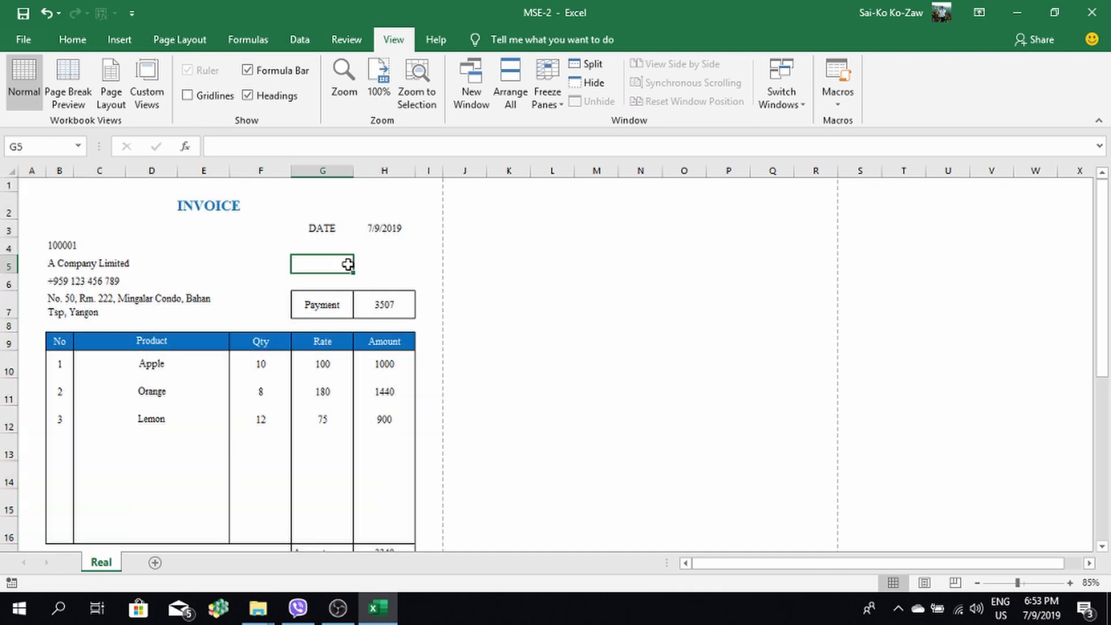
# Apply Accounting currency format to the Rate values G10:G16
pyautogui.click(72, 41)
pyautogui.scroll(-1, 344, 352)
pyautogui.scroll(-1, 359, 365)
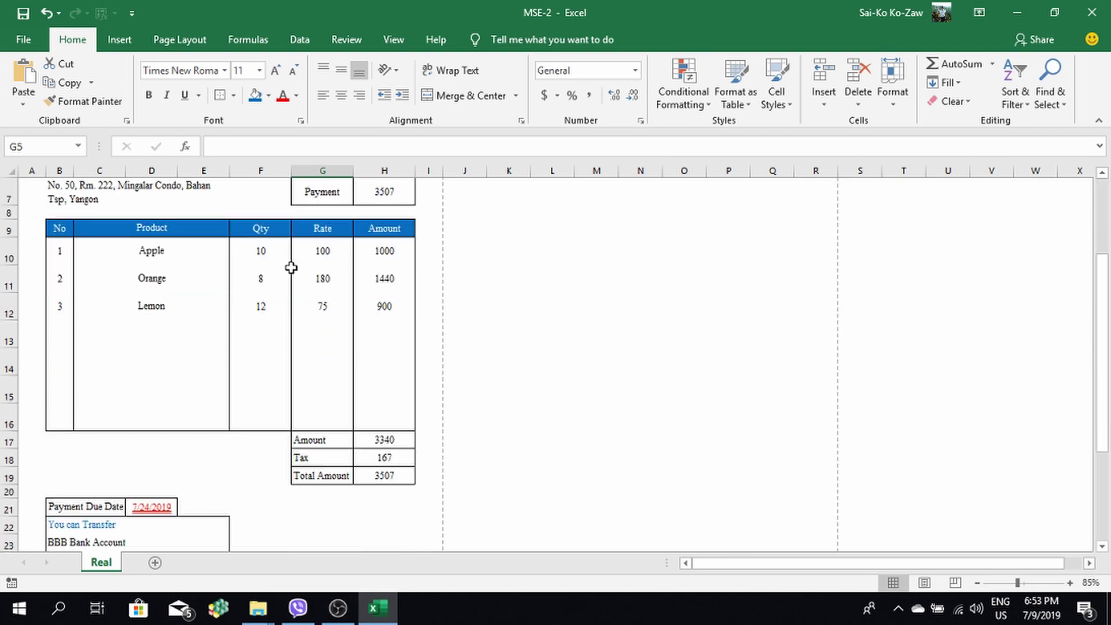
pyautogui.scroll(1, 347, 266)
pyautogui.keyDown('ctrl'); pyautogui.scroll(1, 345, 264); pyautogui.keyUp('ctrl')
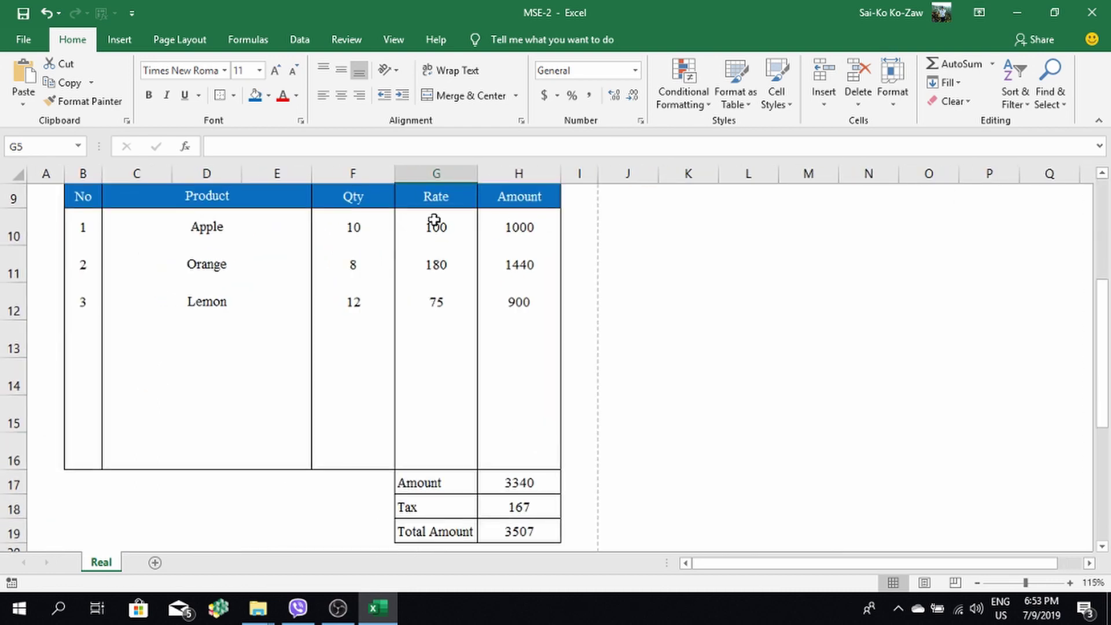
pyautogui.moveTo(434, 220); pyautogui.dragTo(432, 414)
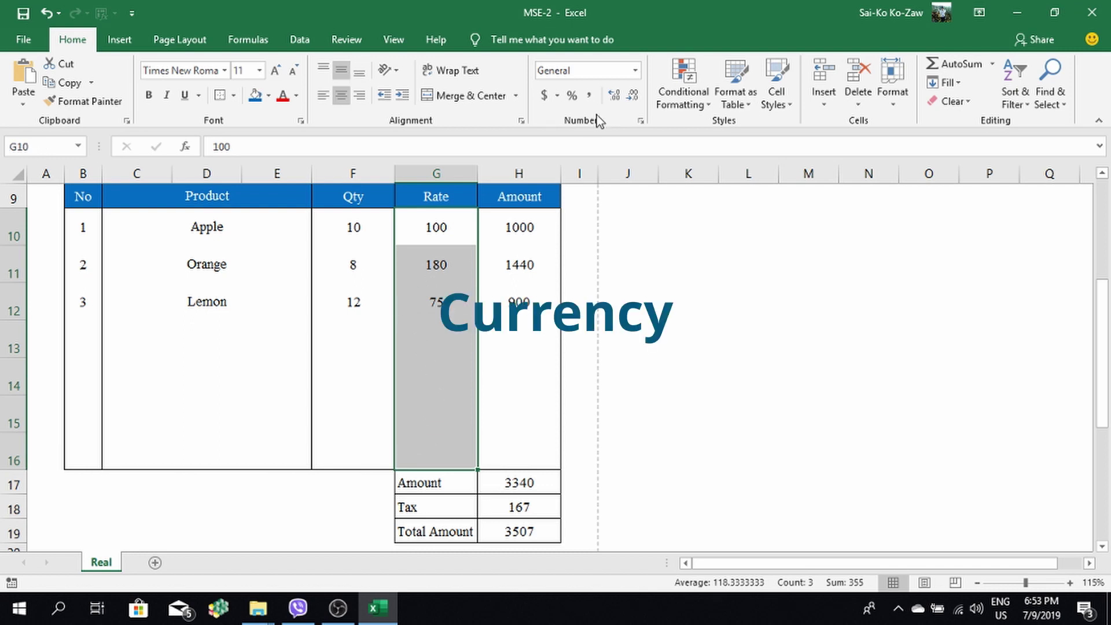
pyautogui.click(544, 95)
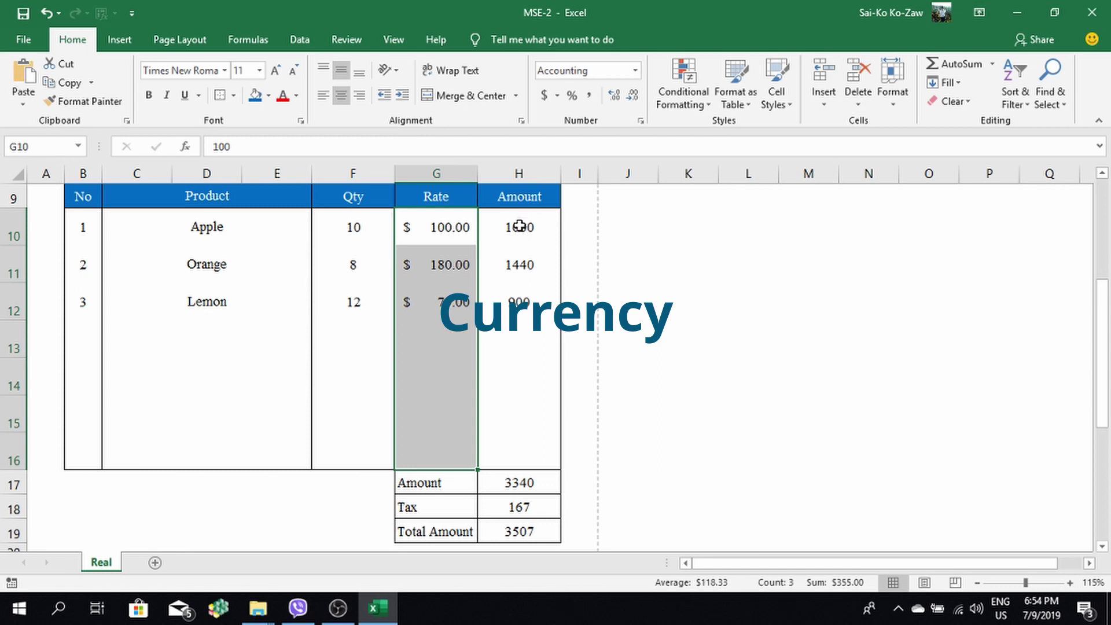
# Apply Accounting format to the Amount column and the Payment total in H7
pyautogui.moveTo(515, 218); pyautogui.dragTo(510, 470)
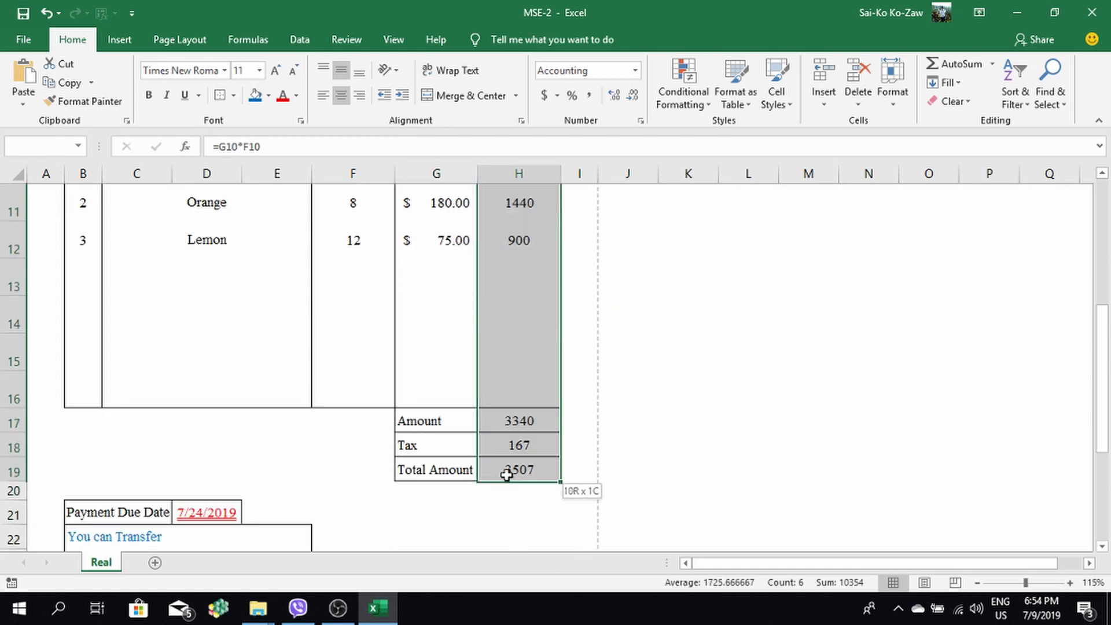
pyautogui.click(545, 95)
pyautogui.scroll(3, 588, 244)
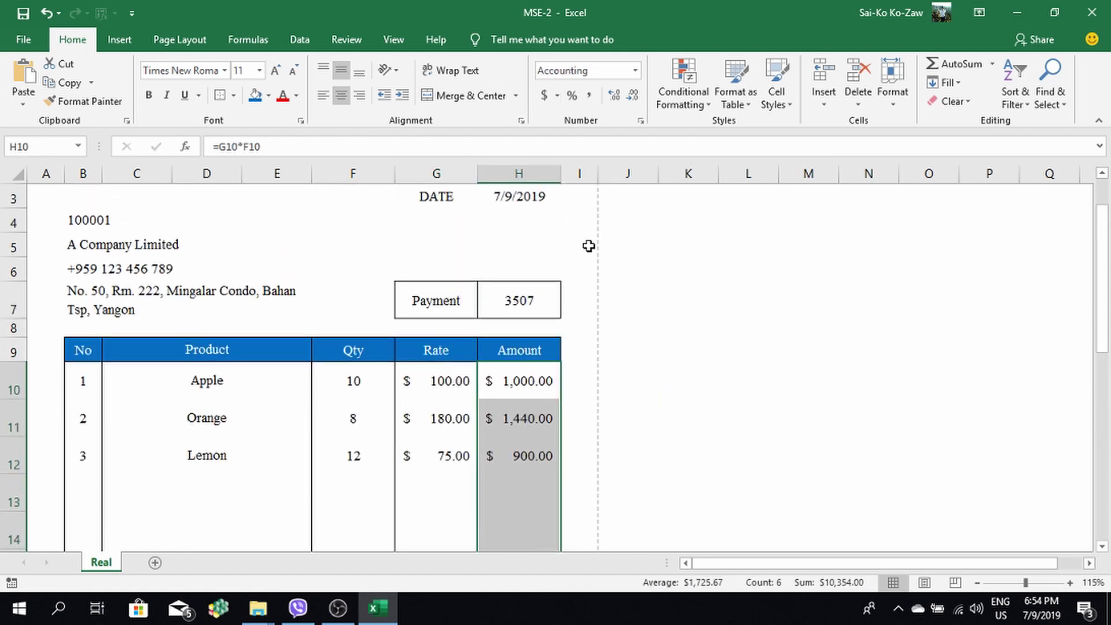
pyautogui.click(512, 300)
pyautogui.click(544, 95)
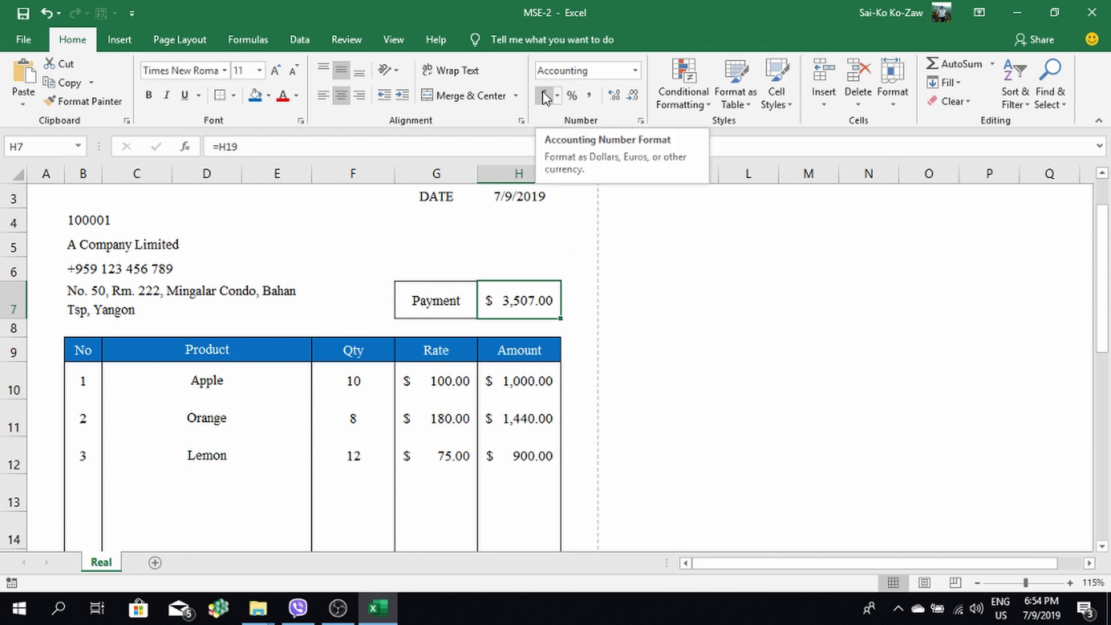
pyautogui.click(610, 379)
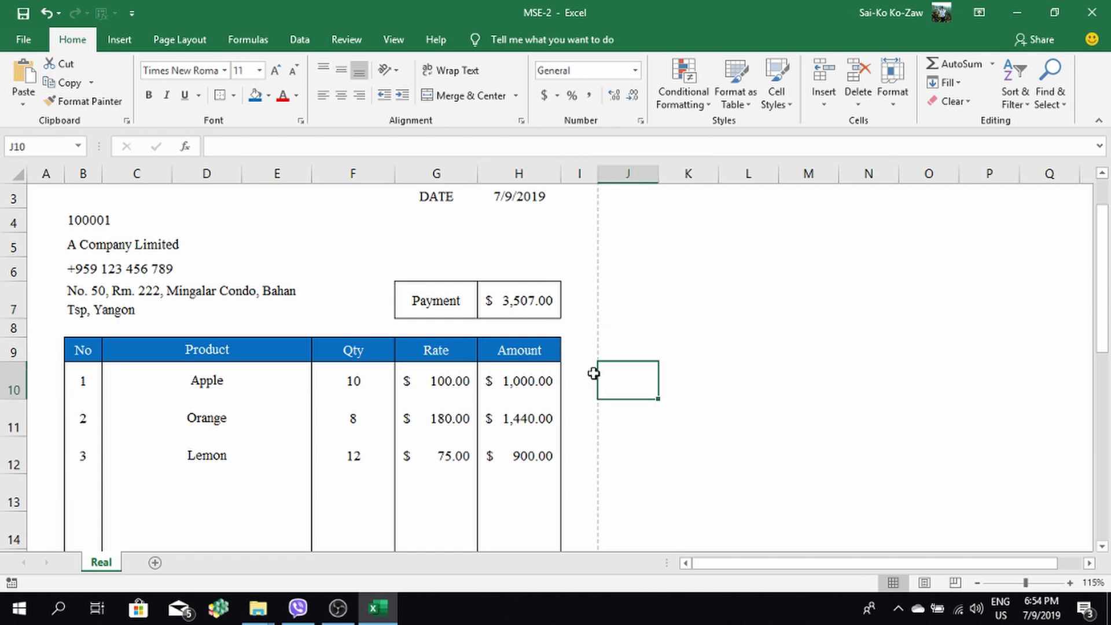
pyautogui.scroll(-2, 437, 336)
pyautogui.scroll(-1, 454, 377)
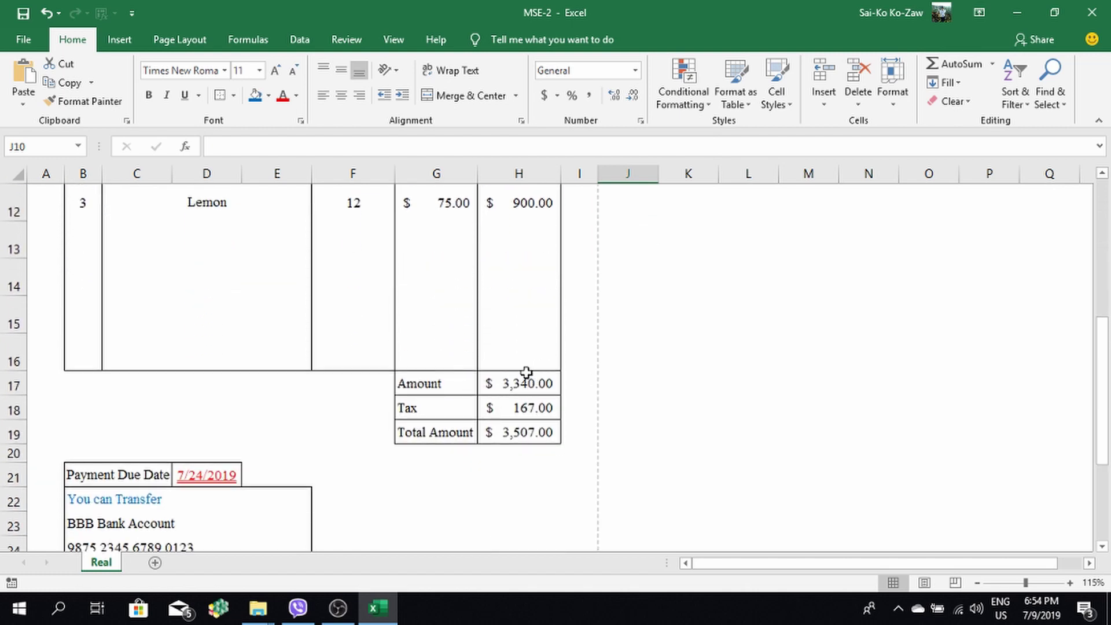
pyautogui.scroll(1, 527, 372)
pyautogui.scroll(1, 523, 373)
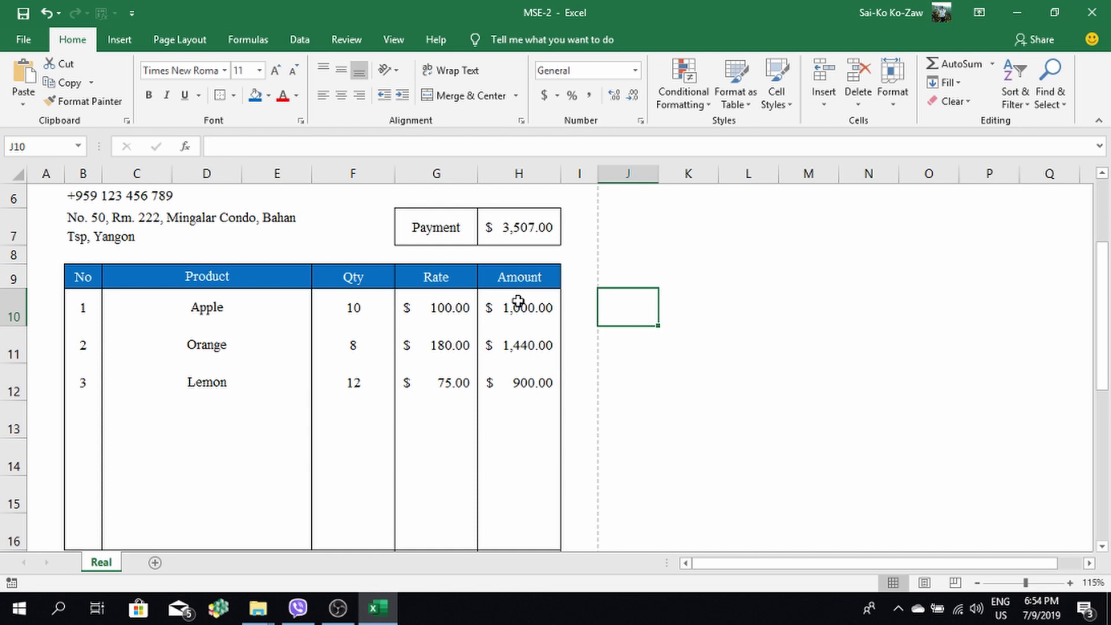
pyautogui.scroll(-3, 431, 391)
pyautogui.scroll(-2, 434, 393)
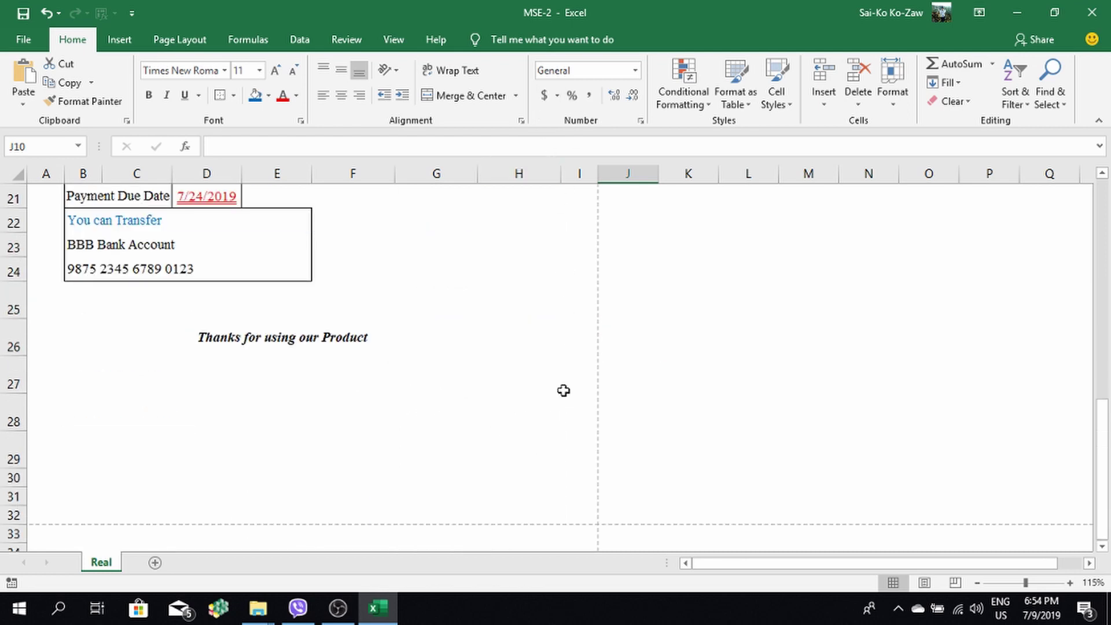
pyautogui.scroll(3, 484, 415)
pyautogui.scroll(3, 481, 414)
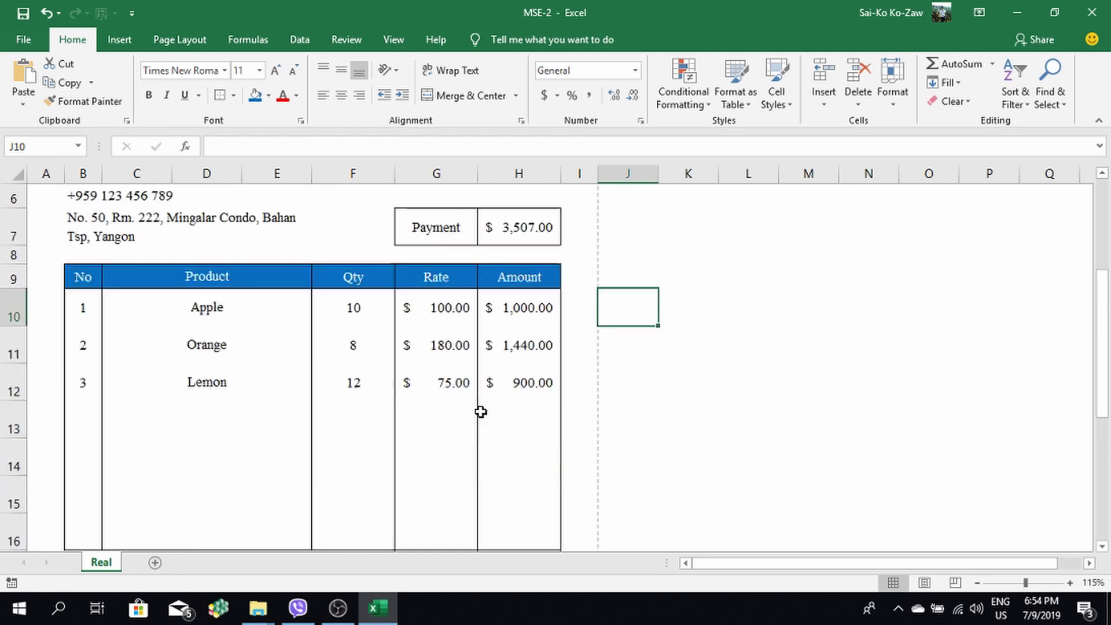
pyautogui.scroll(1, 481, 413)
pyautogui.scroll(1, 481, 411)
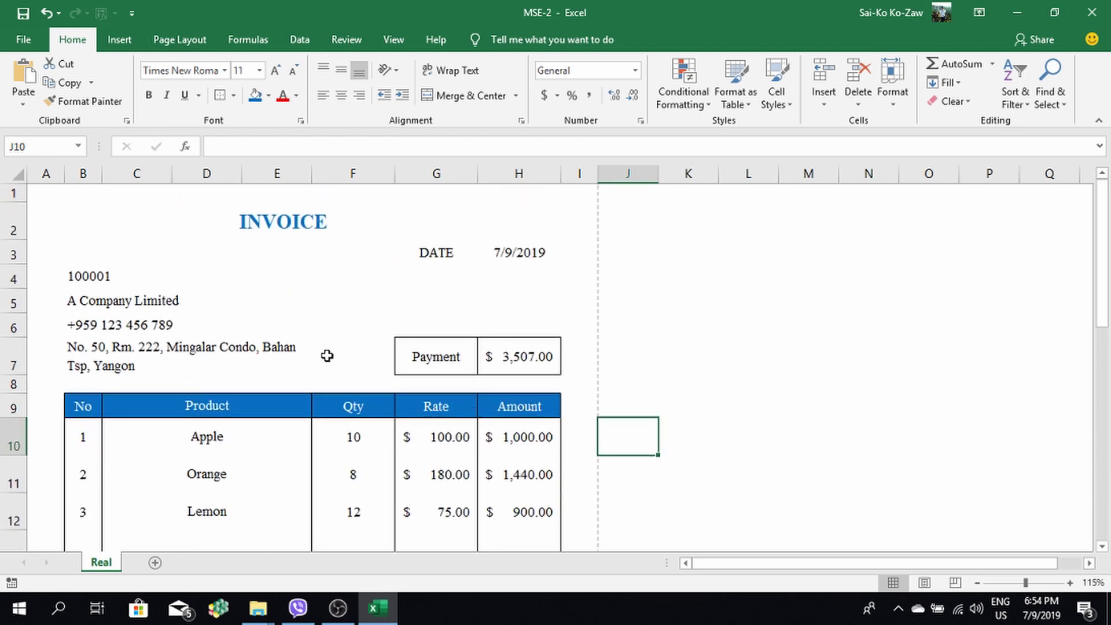
pyautogui.scroll(-4, 343, 354)
pyautogui.scroll(-1, 341, 360)
pyautogui.scroll(-1, 340, 360)
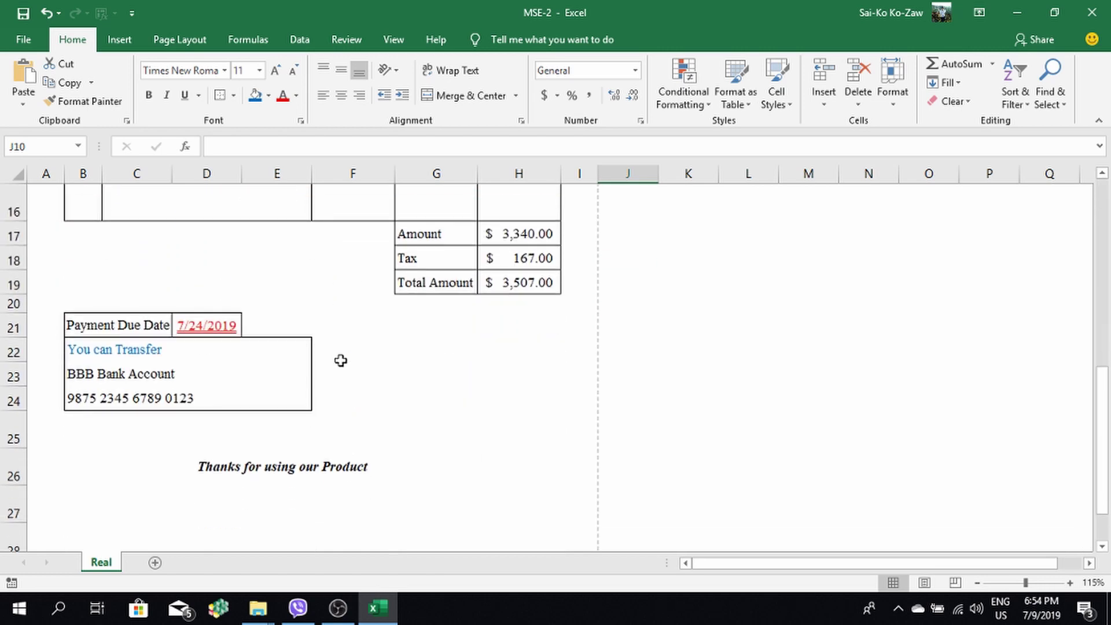
pyautogui.scroll(-2, 339, 364)
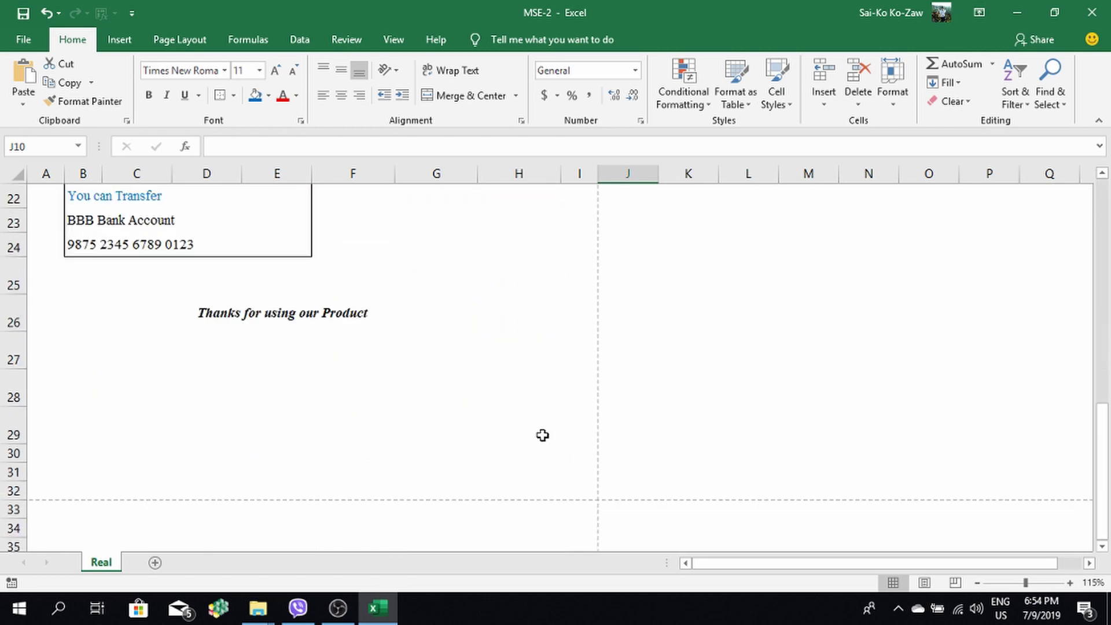
pyautogui.scroll(5, 521, 428)
pyautogui.scroll(3, 434, 405)
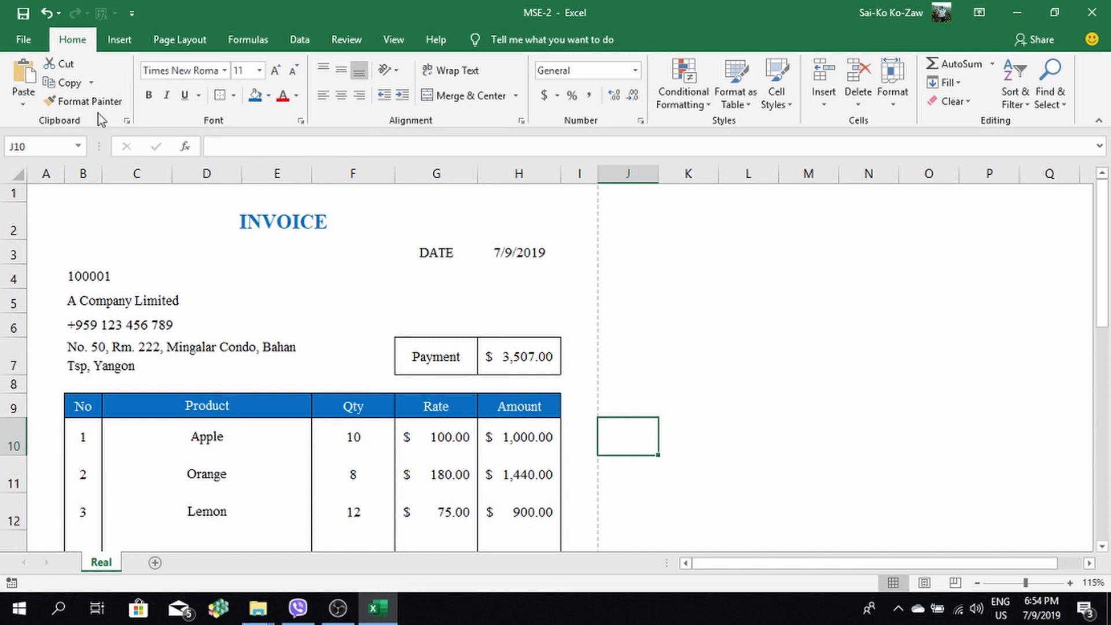
# Save As a new copy, changing the file name's trailing 2 to 3 to make MSE-3
pyautogui.click(25, 40)
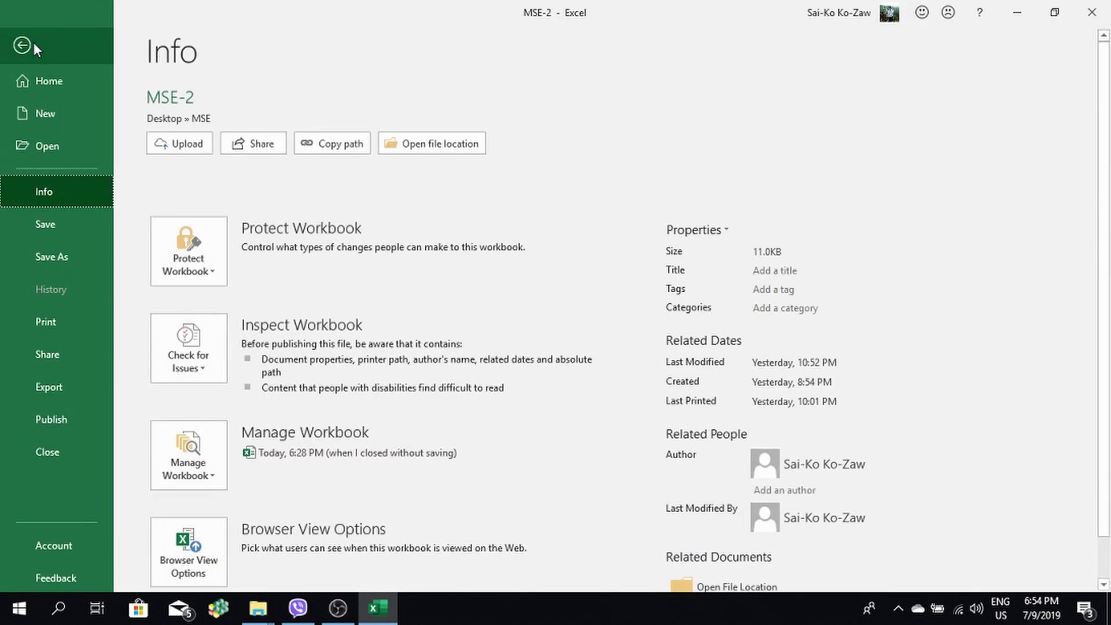
pyautogui.click(82, 250)
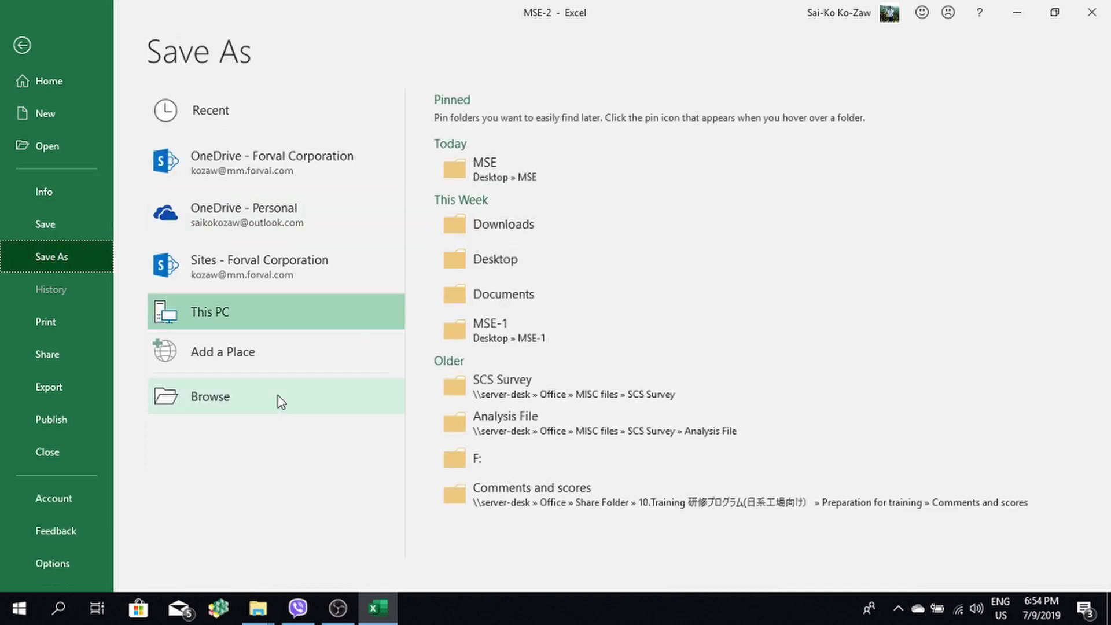
pyautogui.click(262, 397)
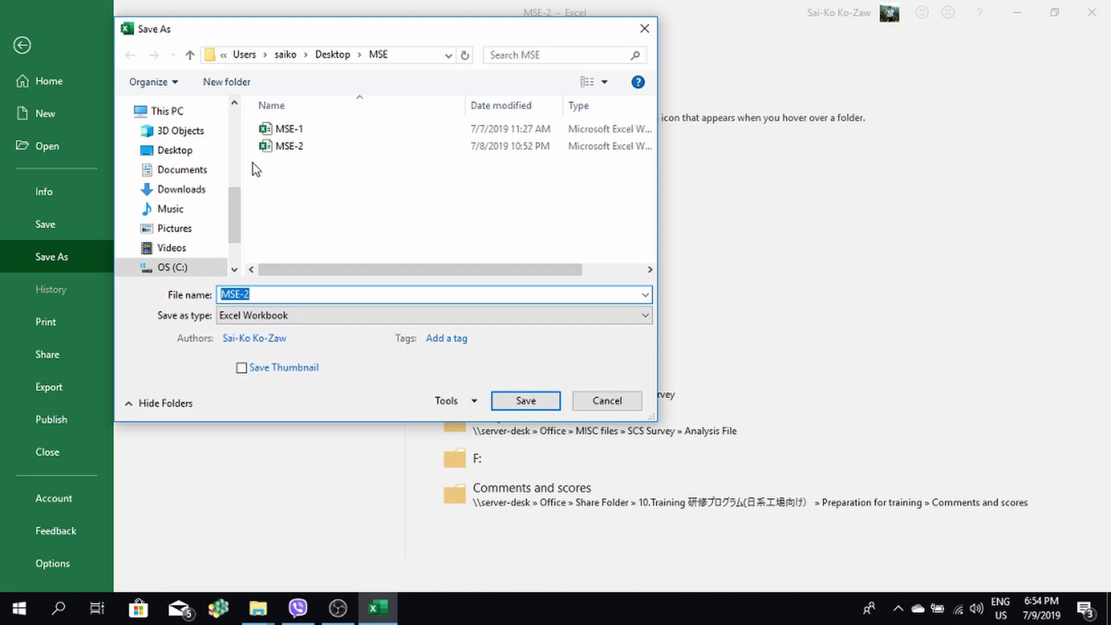
pyautogui.click(265, 292)
pyautogui.press('BackSpace')
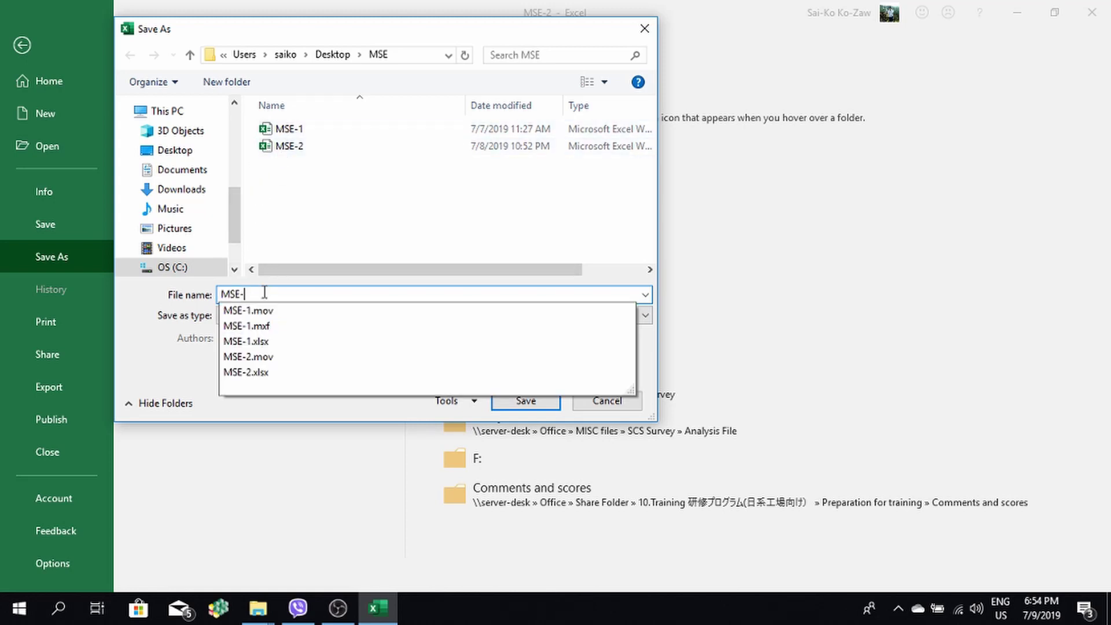
pyautogui.write('3')
pyautogui.click(511, 400)
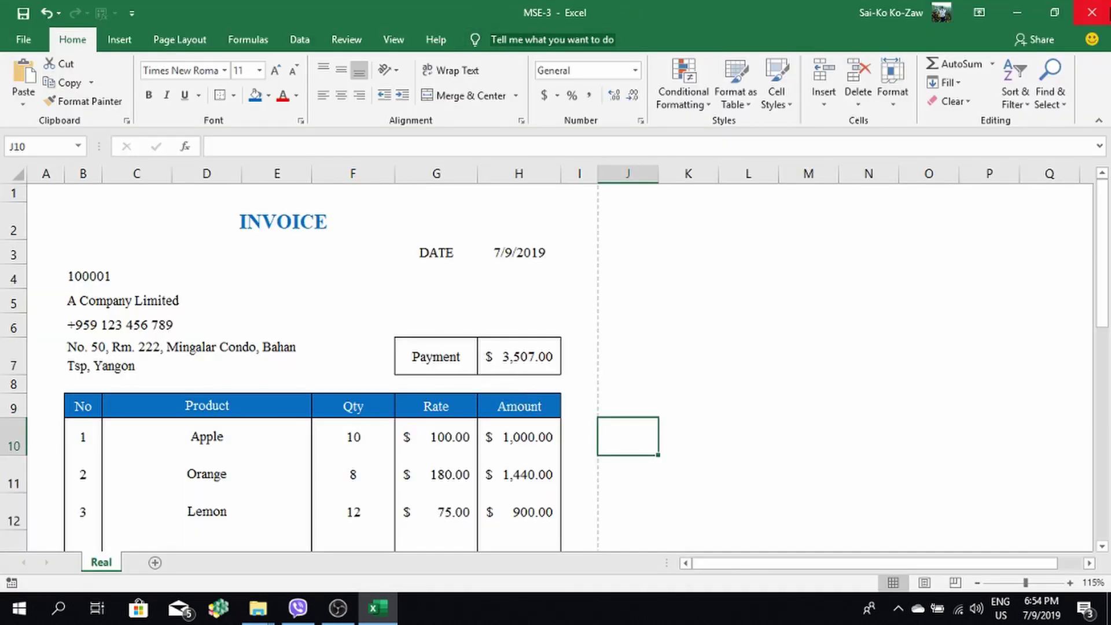
# Close Excel and sort the MSE folder's files by Type
pyautogui.click(1092, 12)
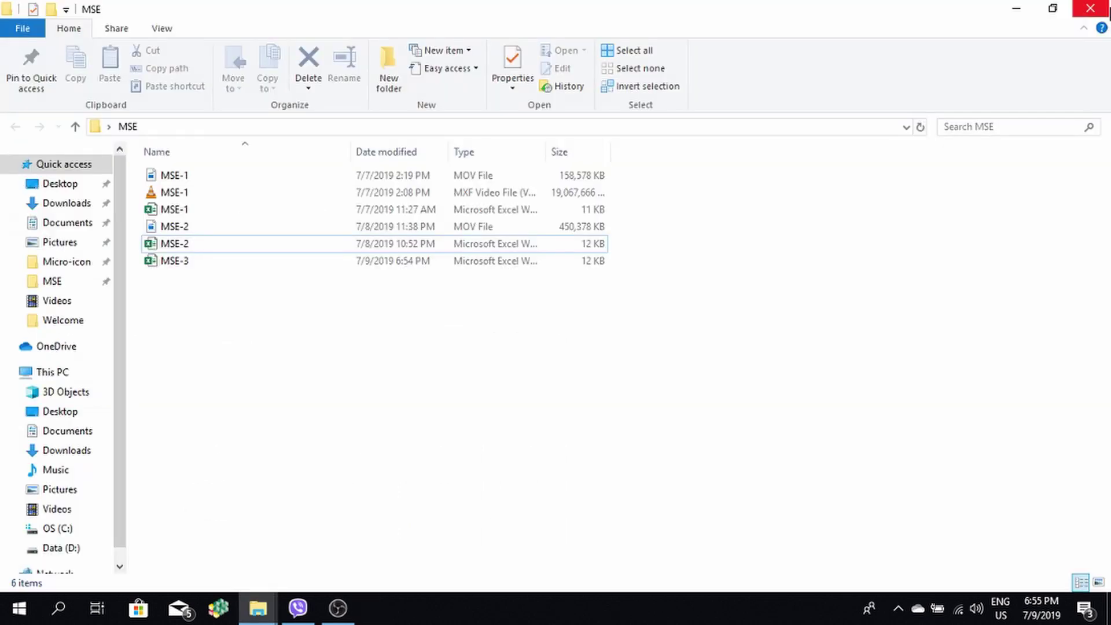
pyautogui.rightClick(346, 344)
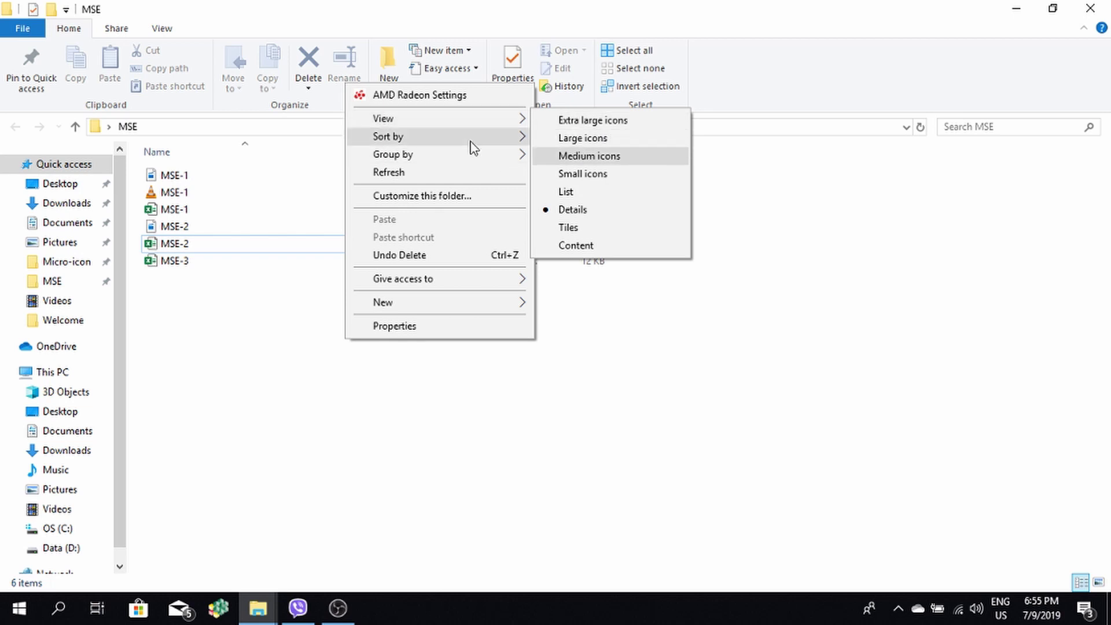
pyautogui.moveTo(388, 137)
pyautogui.click(569, 174)
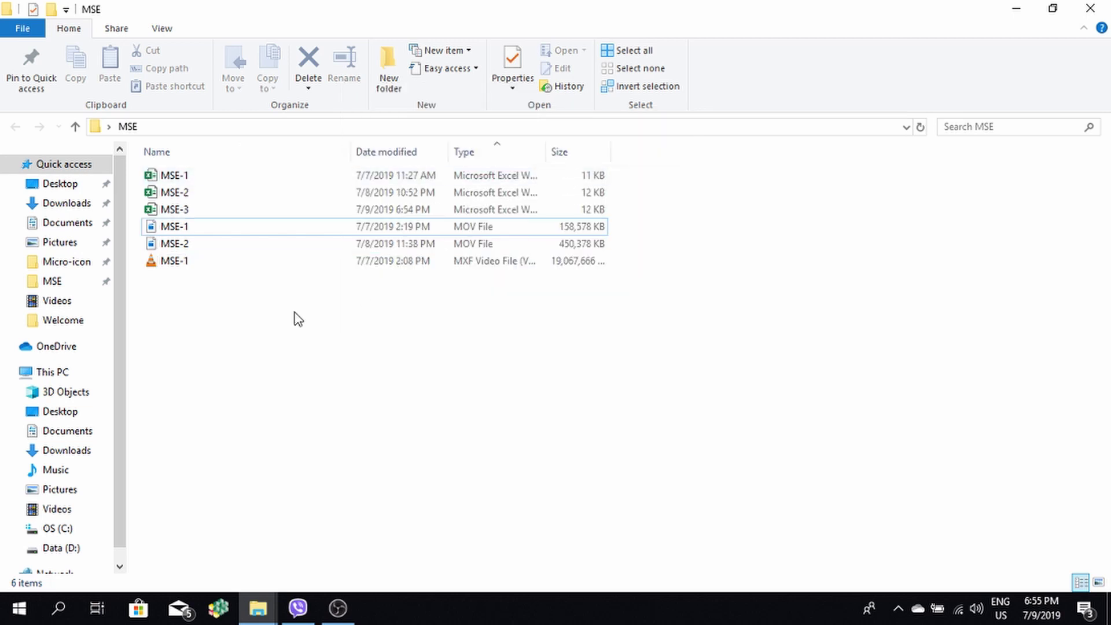
# Check the MSE-1, MSE-2 and MSE-3 workbooks, then open the original MSE-2 for comparison
pyautogui.click(185, 173)
pyautogui.click(189, 194)
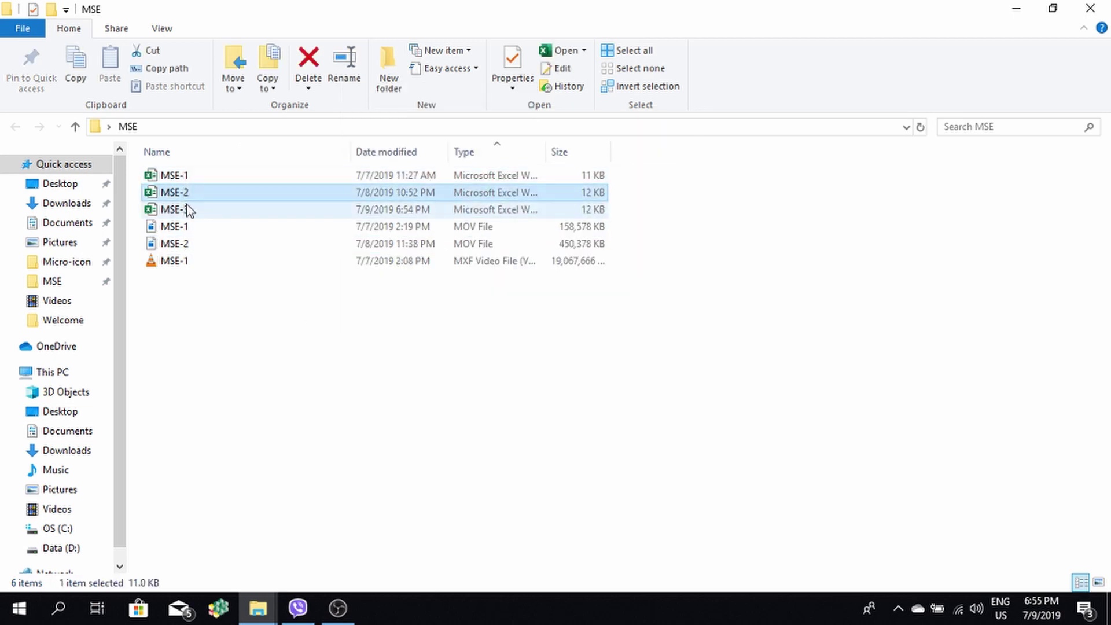
pyautogui.click(188, 208)
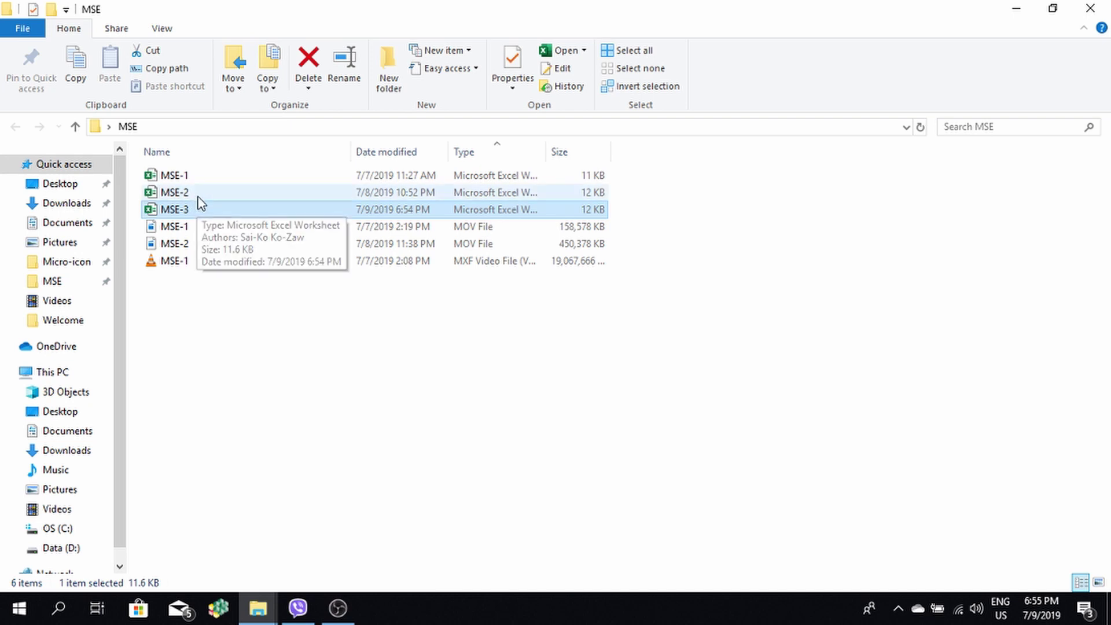
pyautogui.click(197, 197)
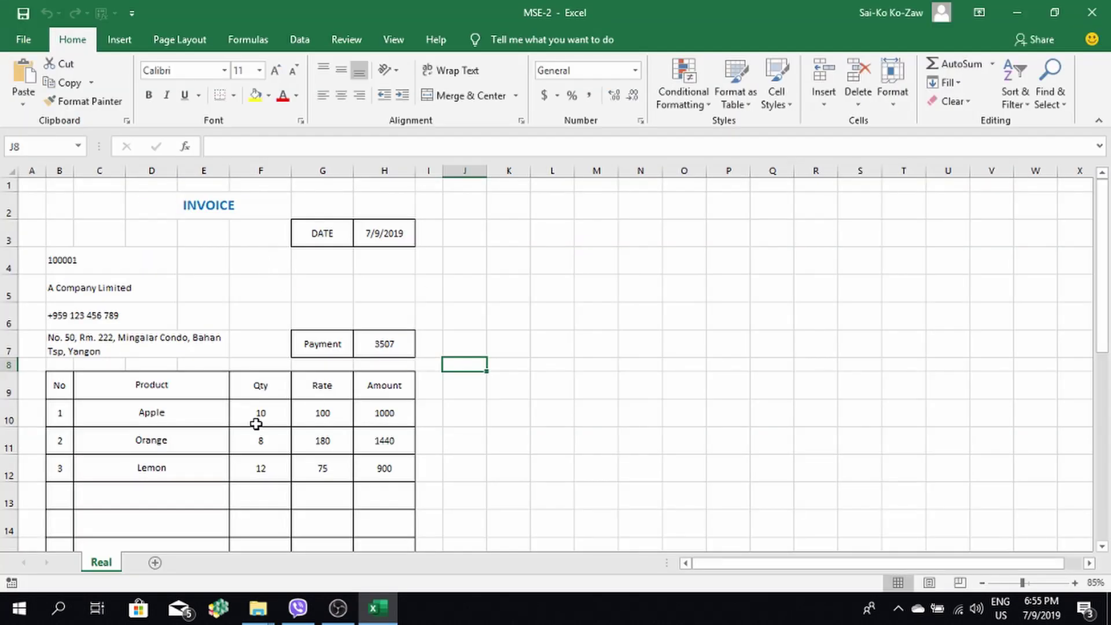
# Review the MSE-2 workbook, then close Excel choosing Don't Save to discard its changes
pyautogui.scroll(-1, 254, 420)
pyautogui.scroll(-3, 220, 405)
pyautogui.scroll(4, 231, 394)
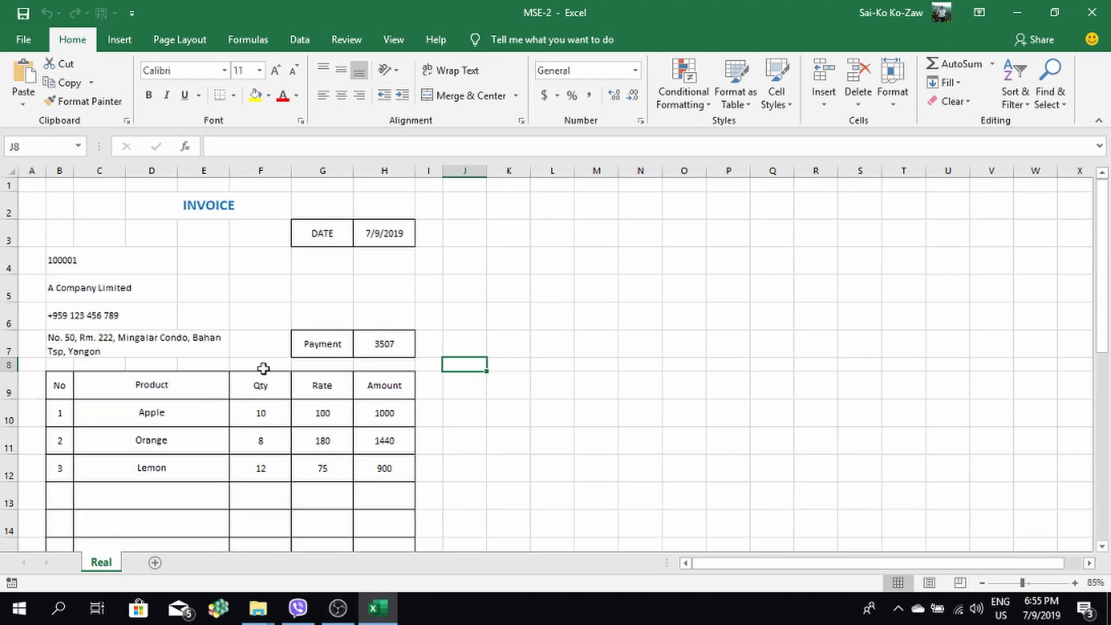
pyautogui.click(1092, 12)
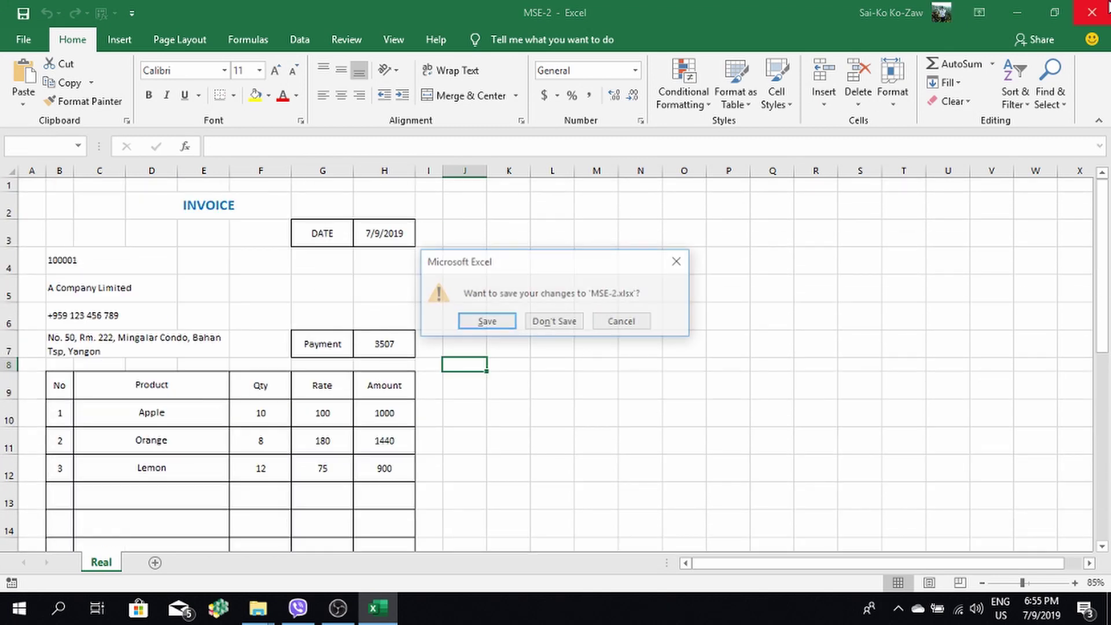
pyautogui.click(557, 322)
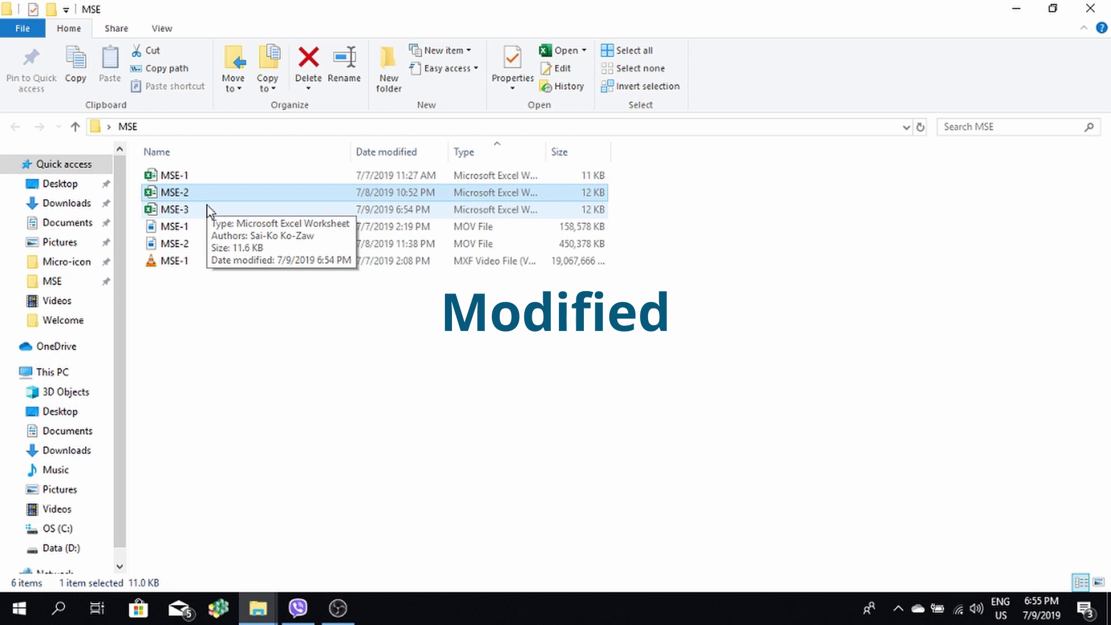
pyautogui.click(207, 207)
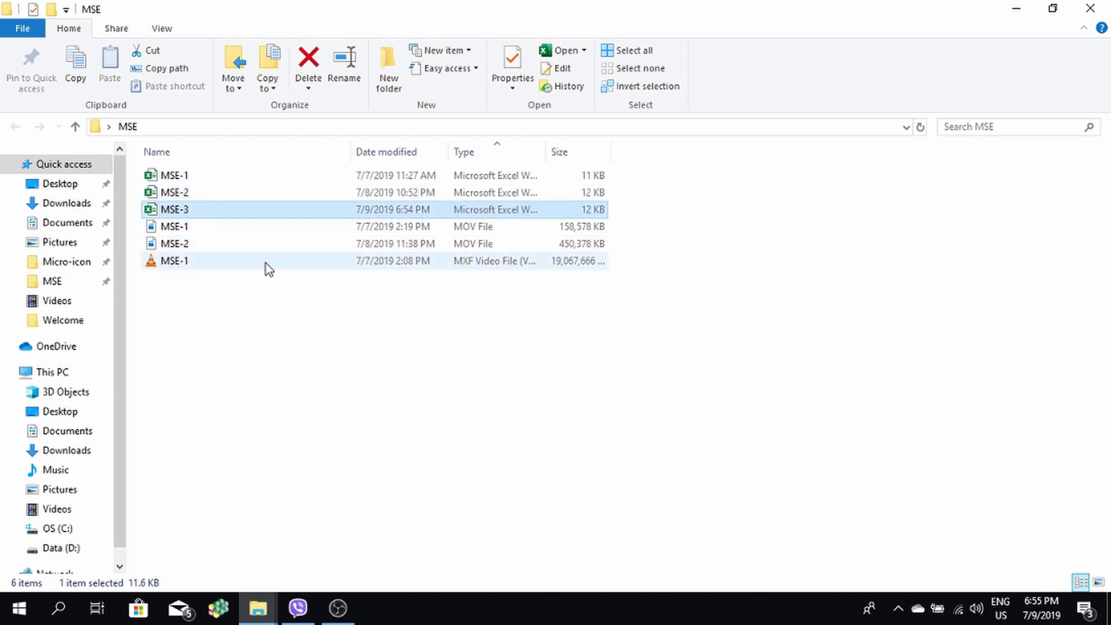